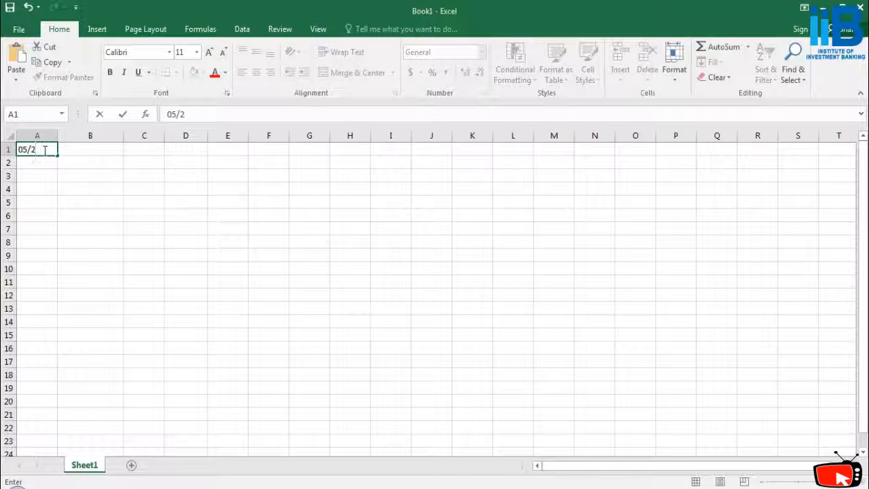
Step: Complete the date entry in cell A1 as 05/26/2017
text(/2017)
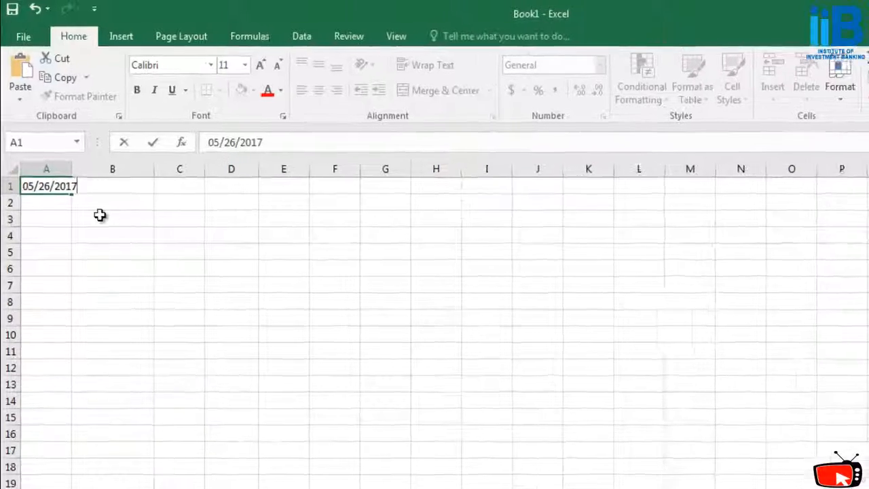
click(99, 215)
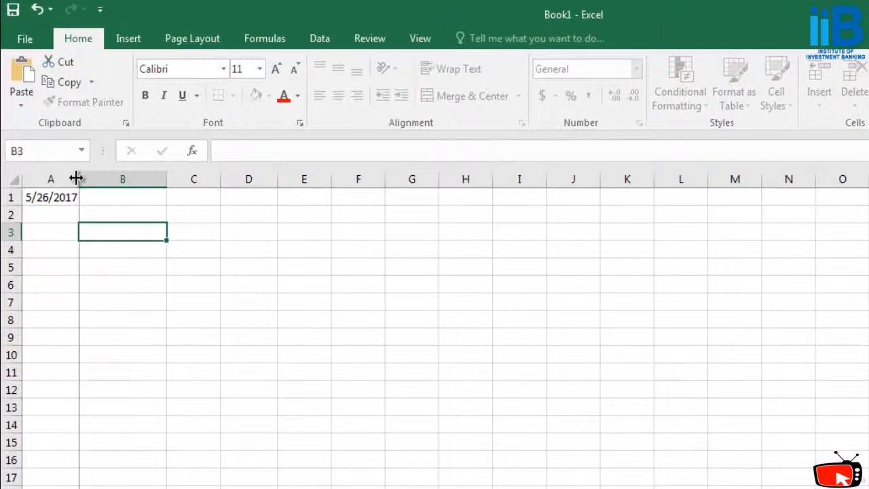
click(70, 201)
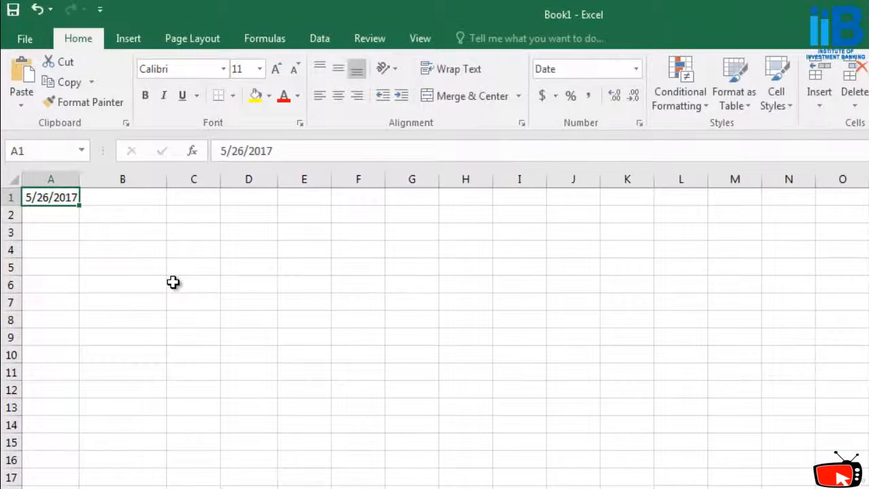
Step: Enter the format label mm/dd/yyyy in cell B1, beside the date
click(99, 203)
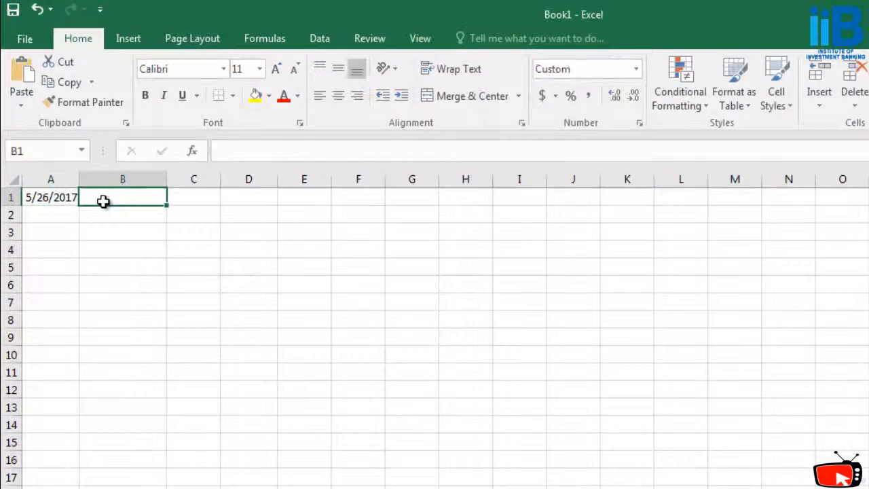
text(/)
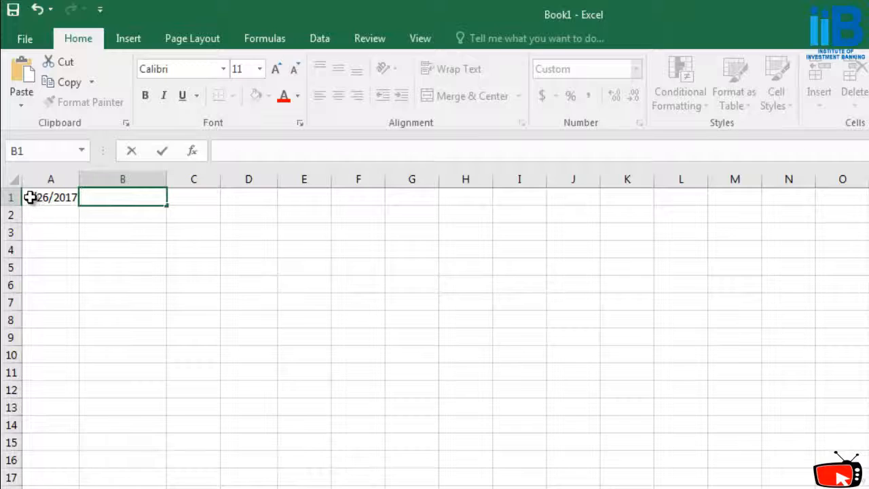
text(m)
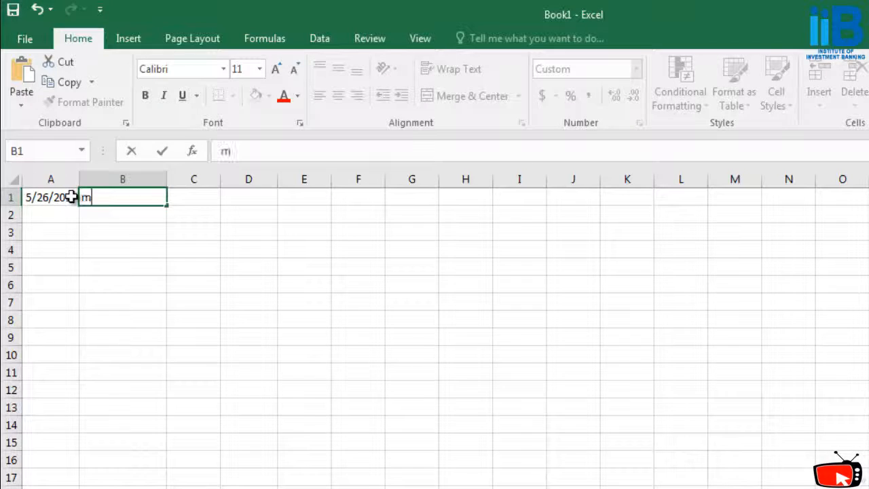
text(mm/dd/yyyy)
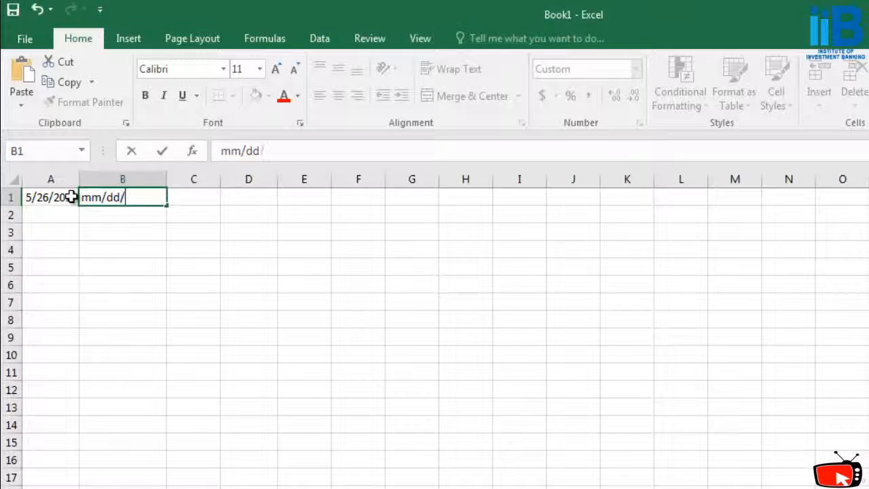
key(Return)
key(Return)
key(Return)
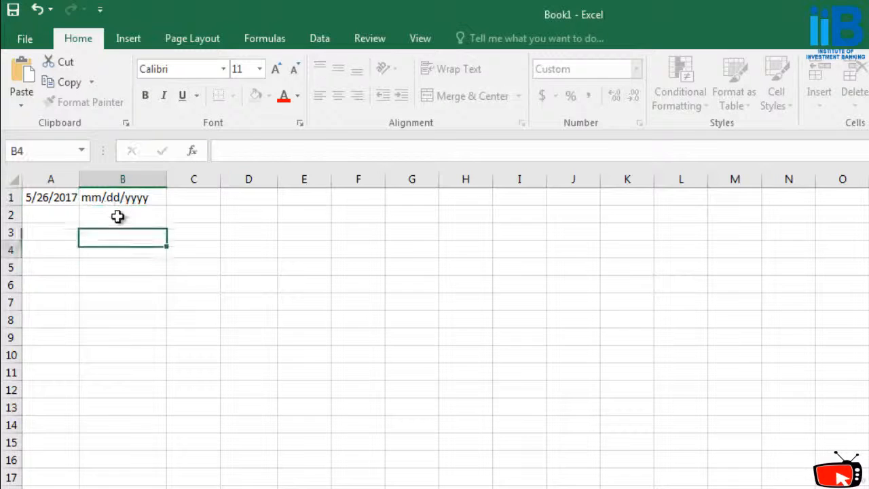
click(56, 196)
click(111, 196)
click(76, 197)
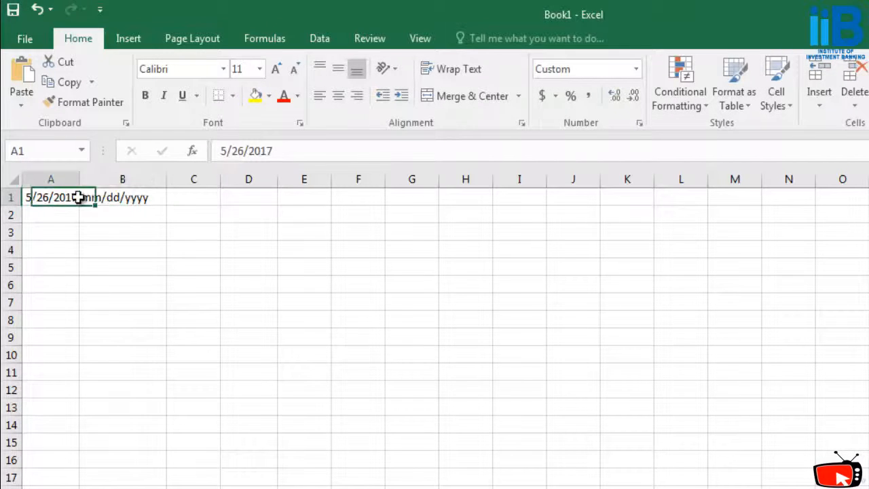
click(81, 202)
click(62, 207)
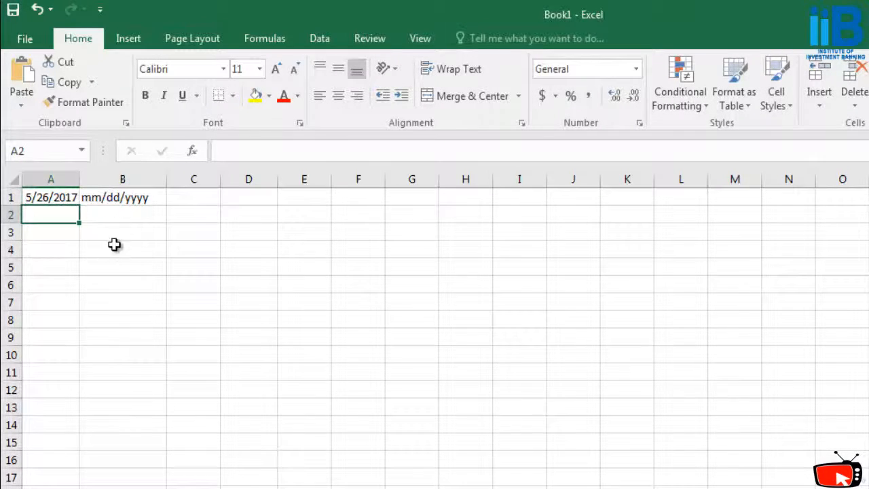
click(127, 197)
click(54, 198)
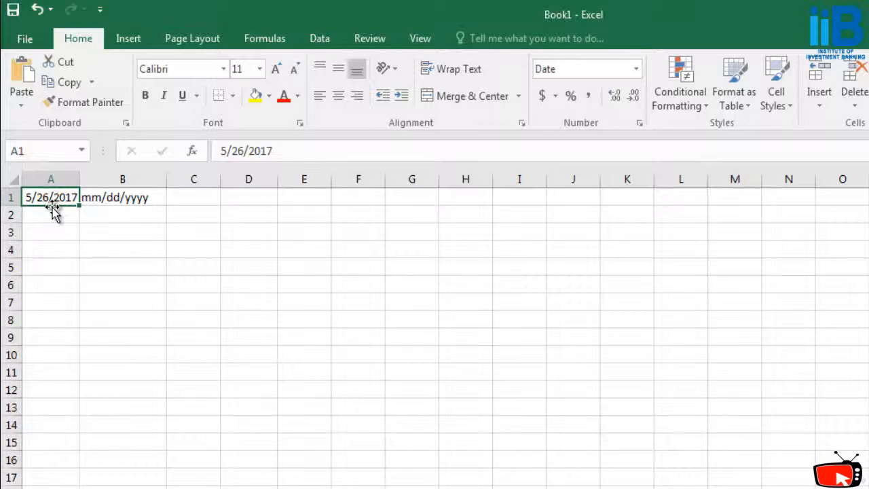
click(88, 229)
click(66, 197)
click(84, 243)
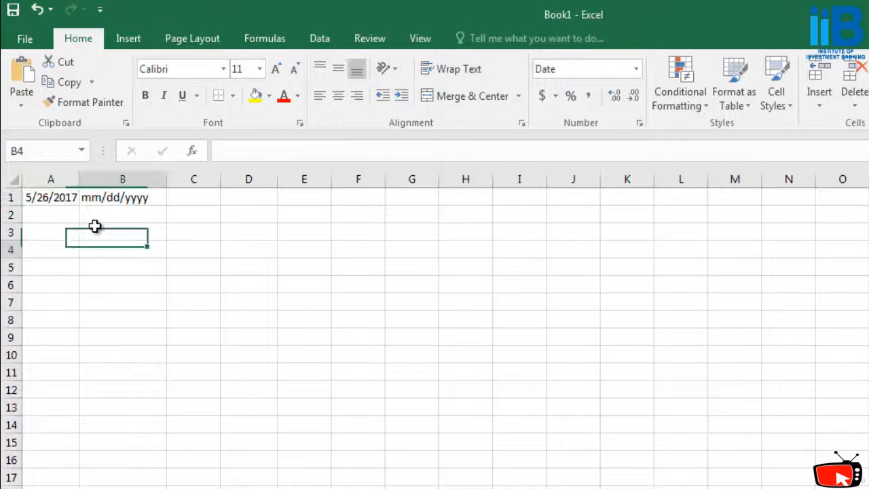
click(107, 200)
click(68, 198)
click(72, 232)
click(52, 197)
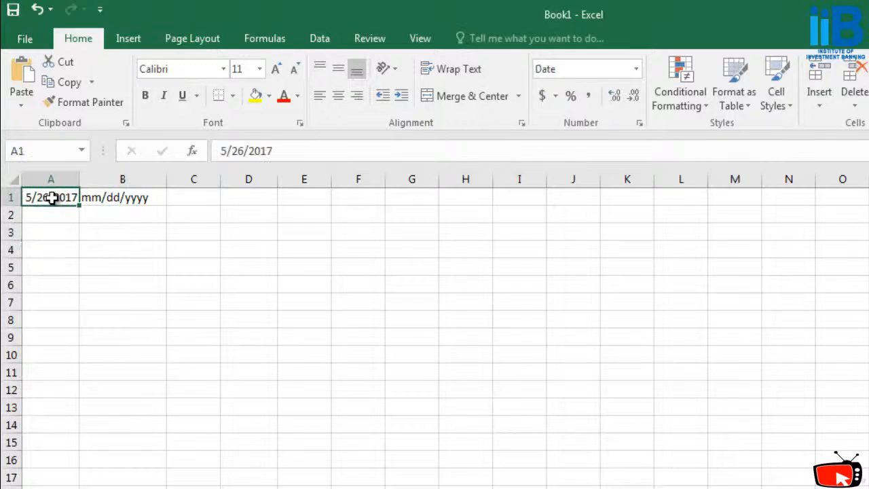
click(67, 227)
Step: Format the date in cell A1 with the 14-Mar-12 date type
click(55, 194)
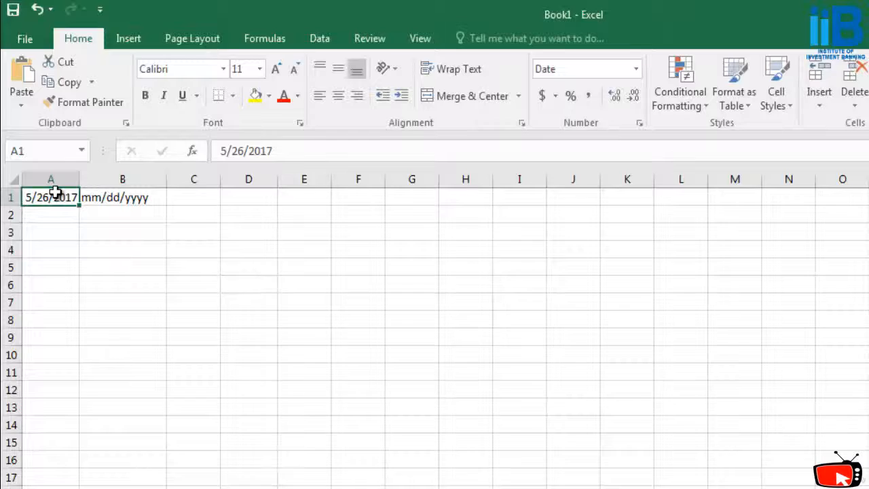
key(ctrl+1)
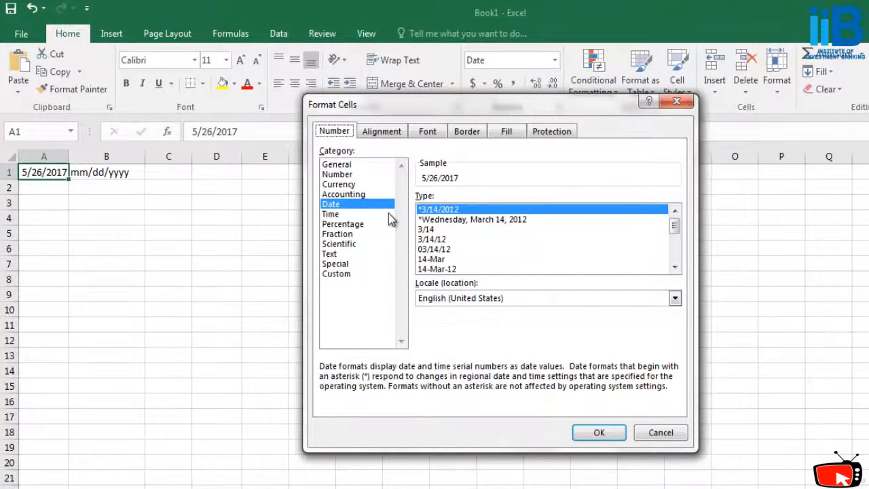
click(465, 224)
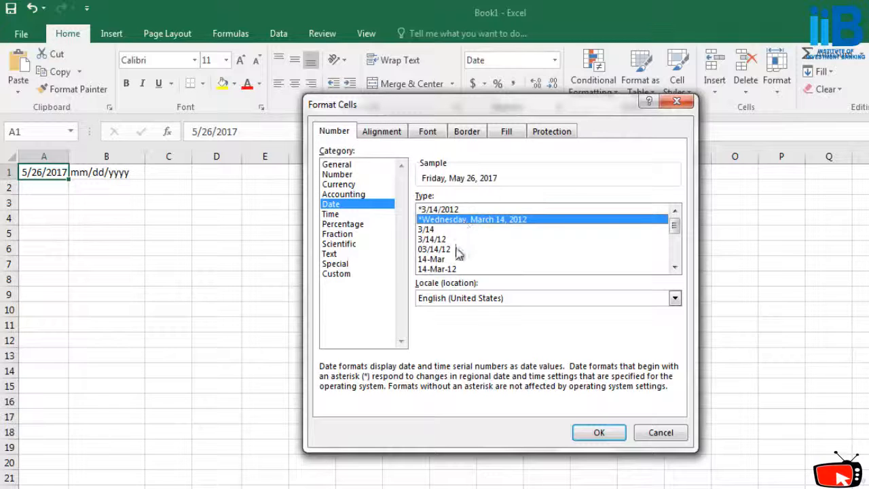
click(439, 269)
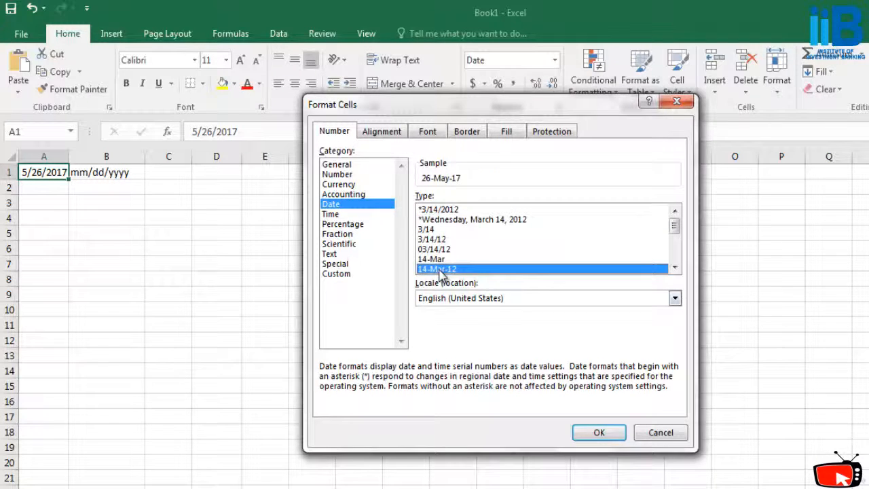
click(600, 432)
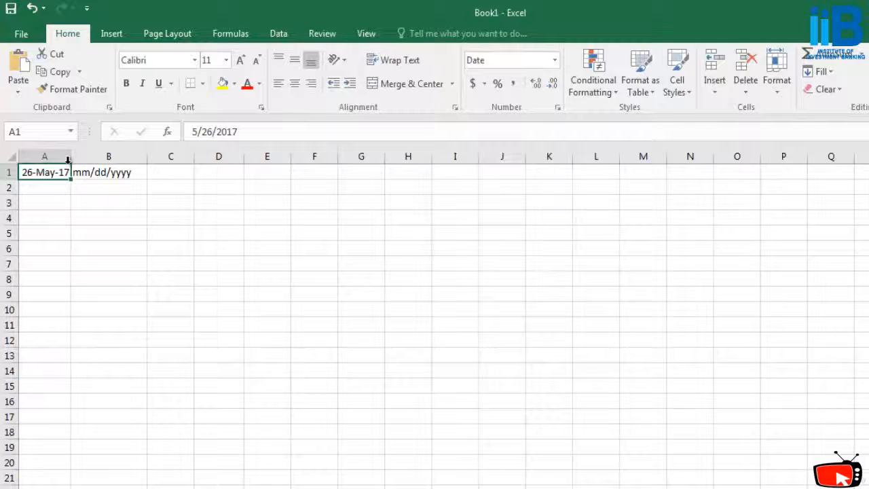
Step: Change the date format of cell A1 to the month-and-year type Mar-12
key(ctrl+1)
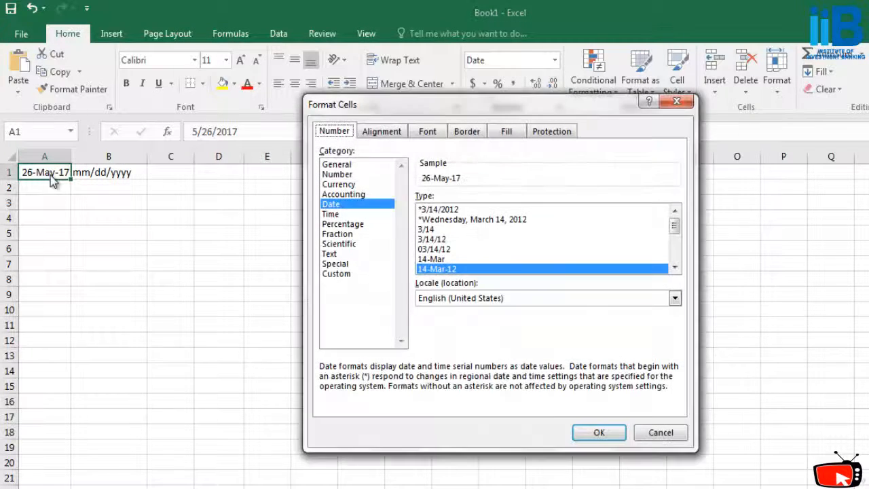
scroll(448, 257, down, 1)
scroll(448, 257, down, 1)
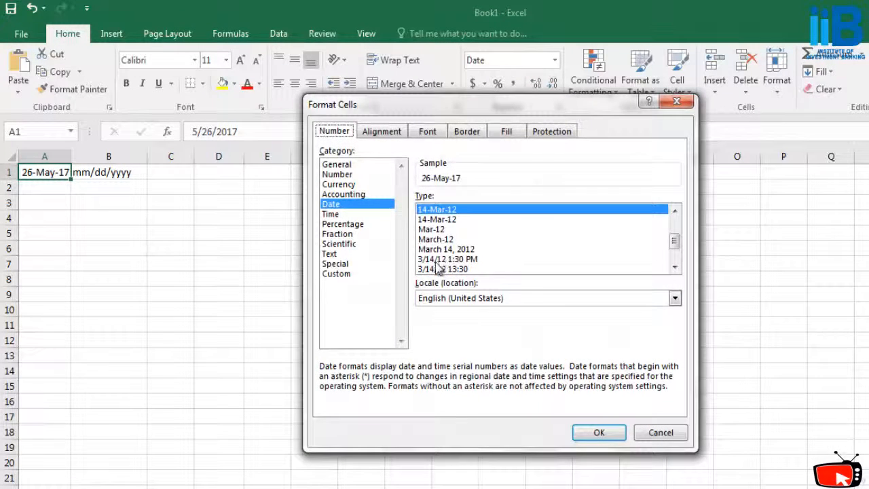
click(445, 249)
click(436, 229)
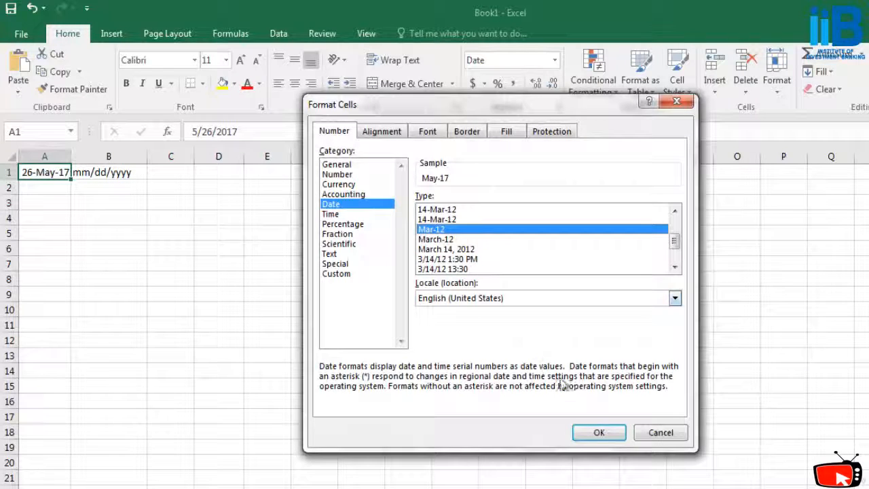
click(600, 433)
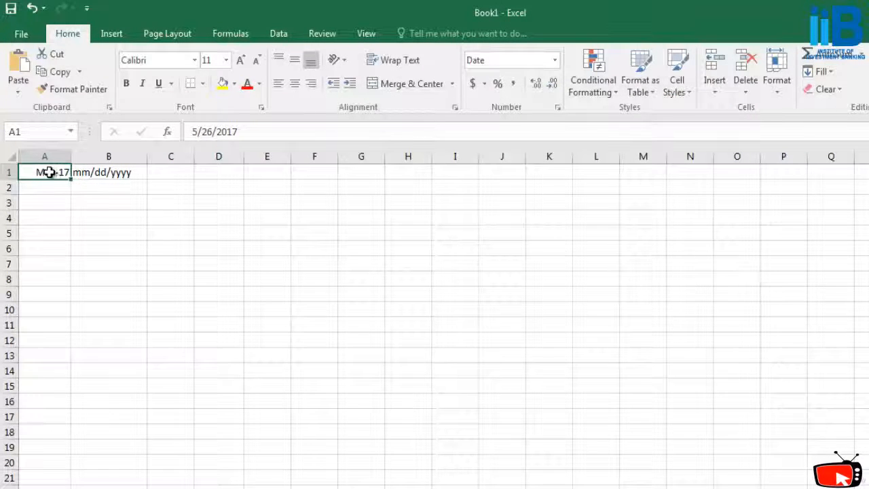
click(94, 201)
click(97, 157)
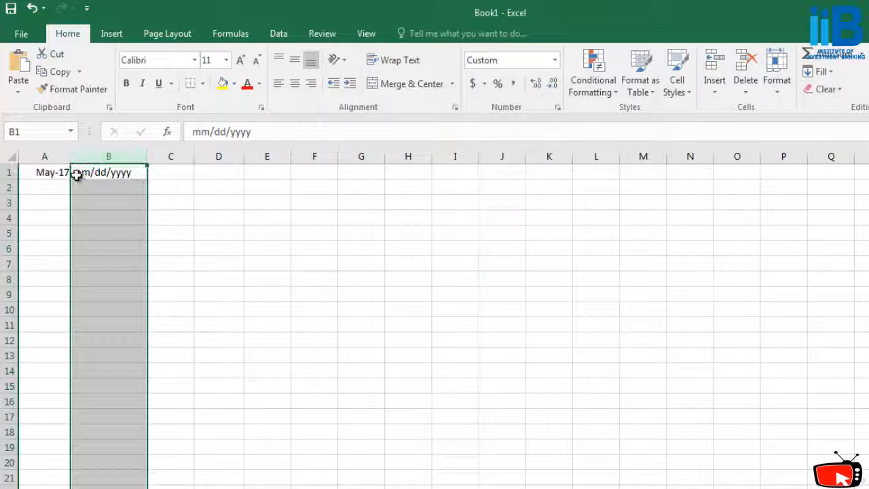
click(62, 174)
click(122, 184)
click(74, 171)
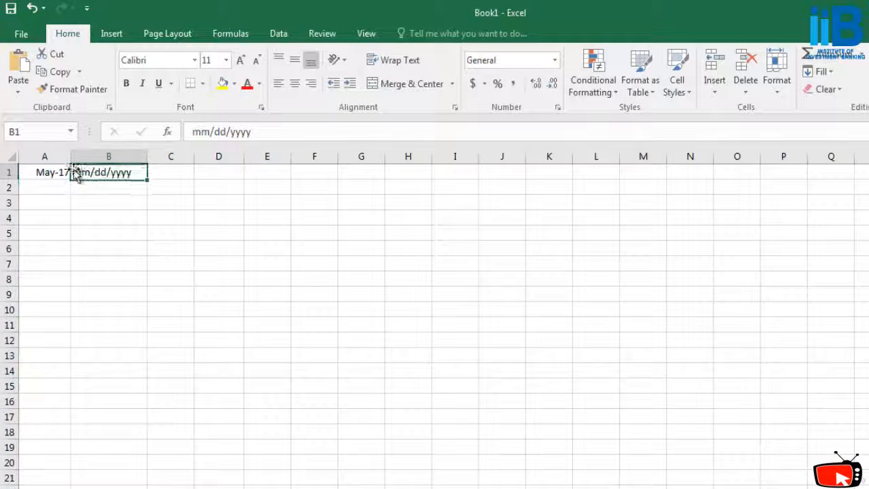
Step: Undo the last two date format changes made to cell A1
click(64, 171)
key(ctrl+z)
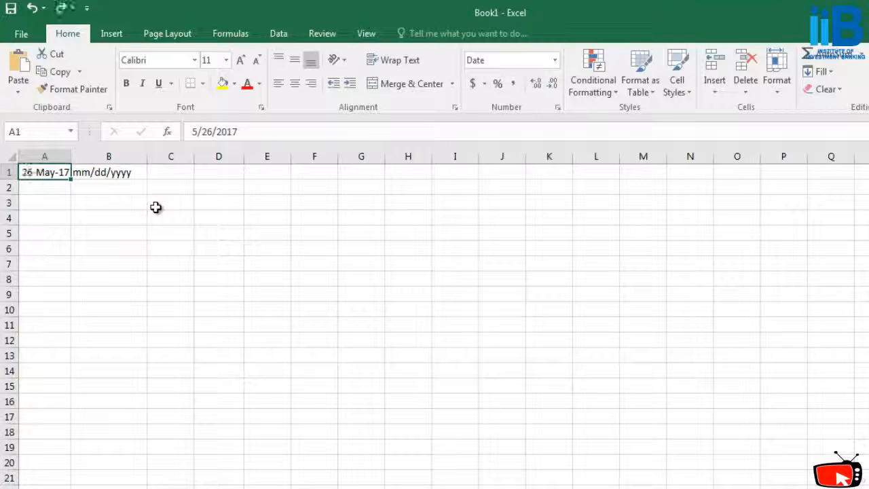
key(ctrl+z)
click(156, 206)
click(99, 213)
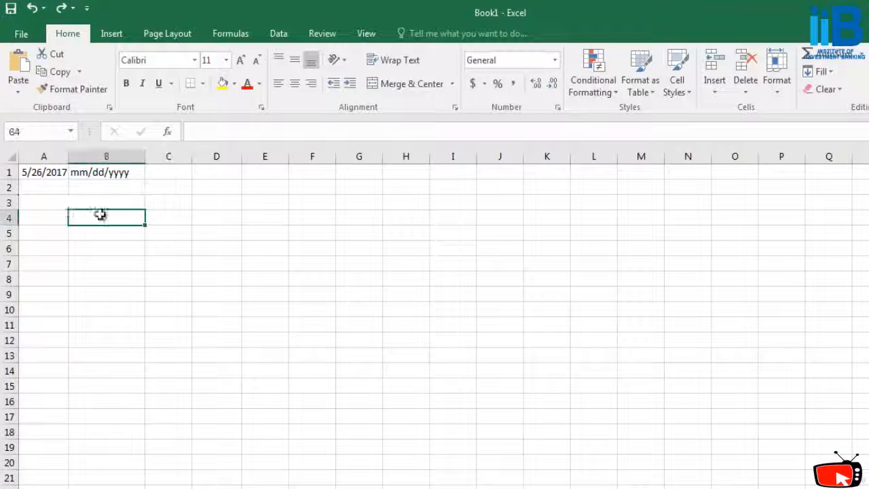
Step: Enter the time 6:00 in cell A2, below the date
click(51, 187)
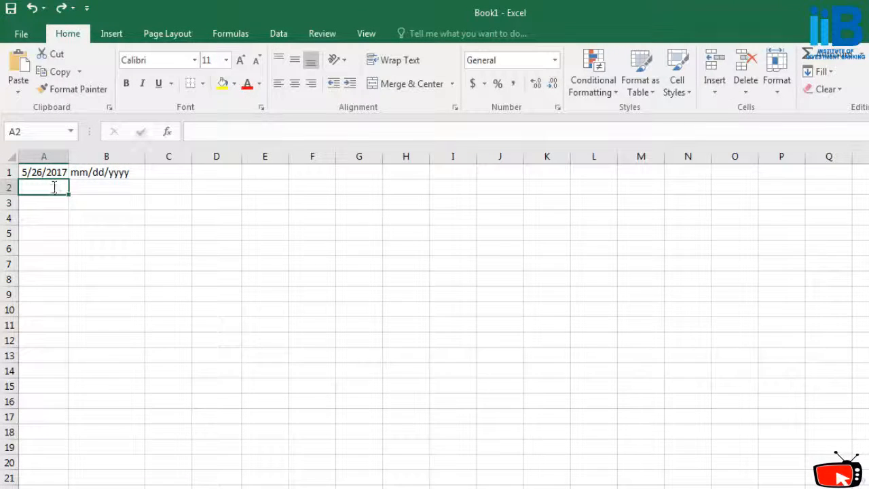
text(6)
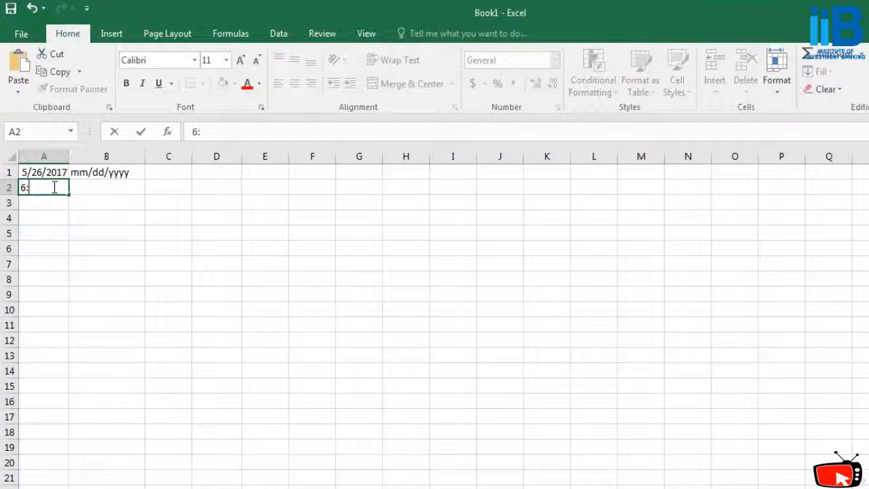
text(:00)
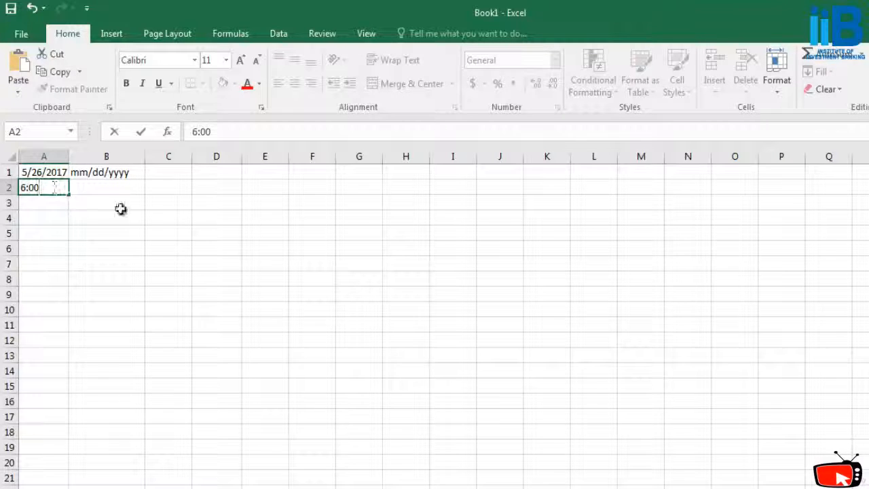
click(118, 249)
click(61, 188)
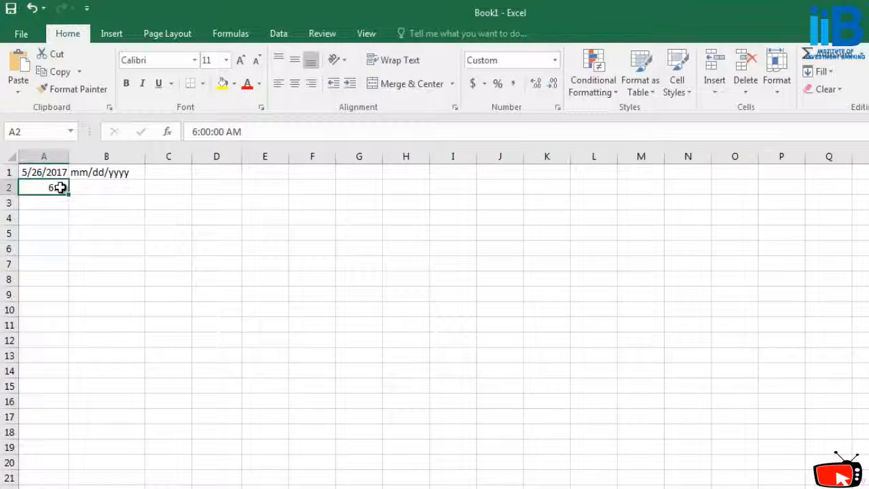
click(74, 229)
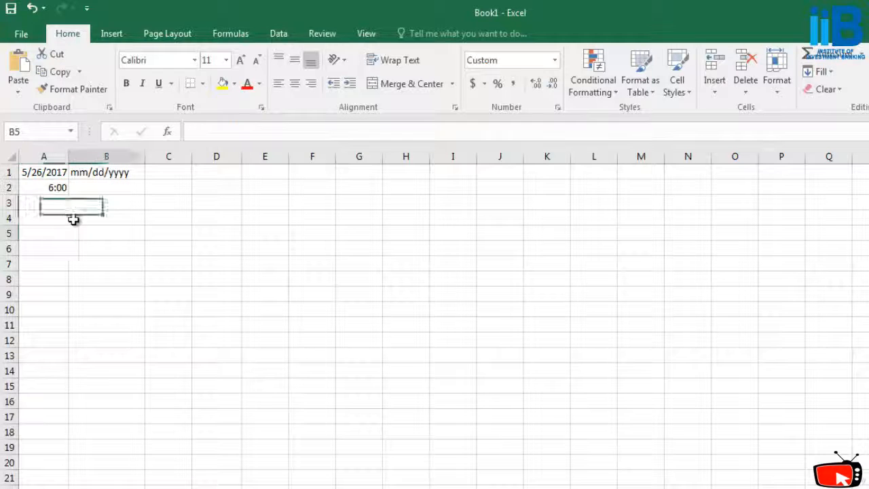
click(61, 188)
click(59, 214)
Step: Format the time in cell A2 with the 24-hour time type 13:30
click(55, 188)
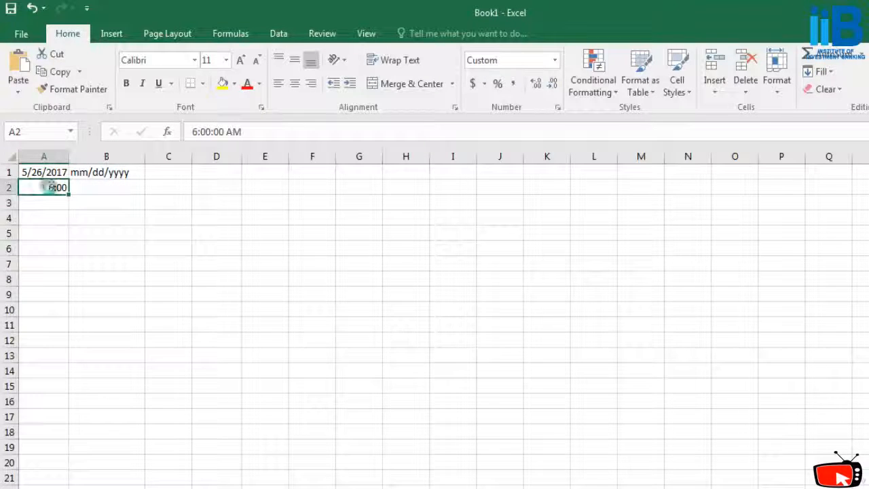
key(ctrl+1)
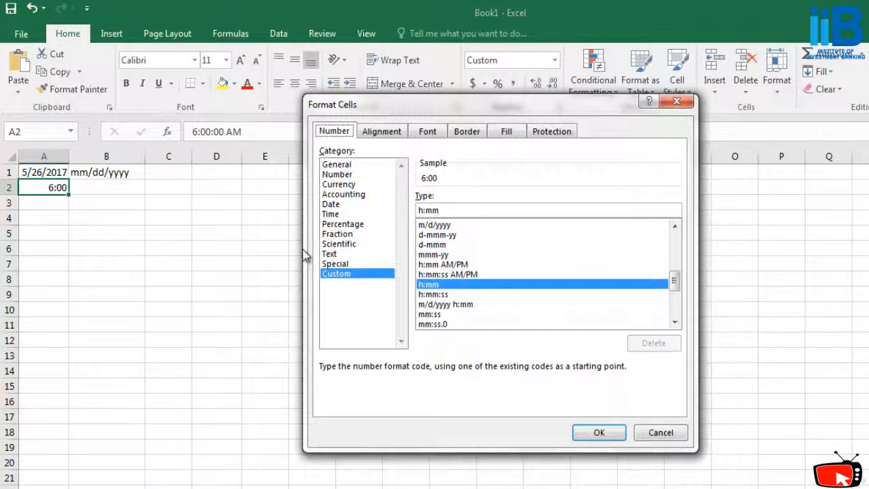
click(333, 215)
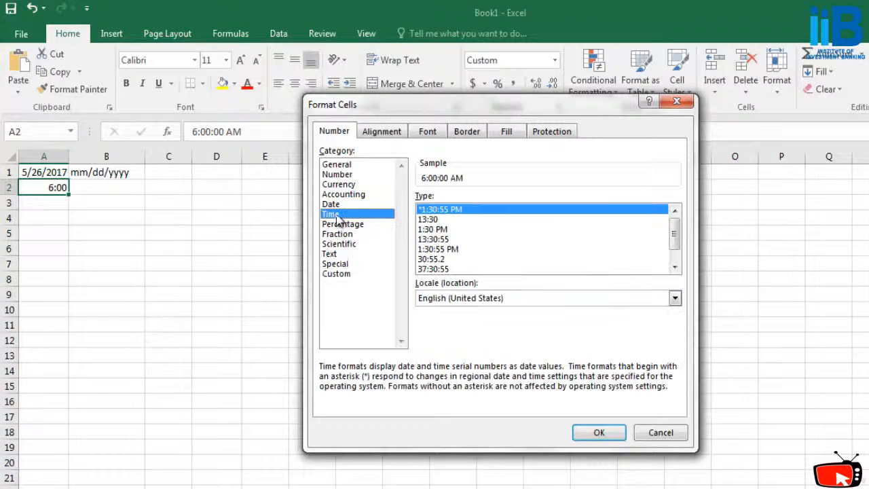
click(429, 243)
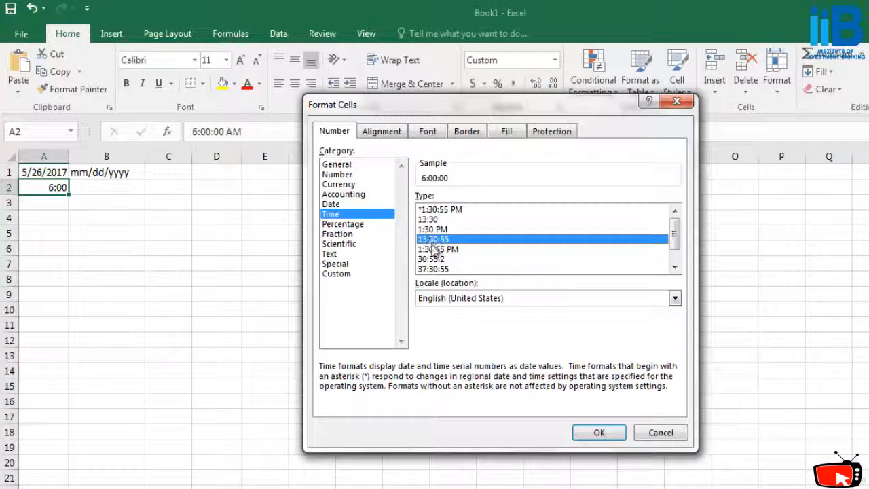
click(432, 220)
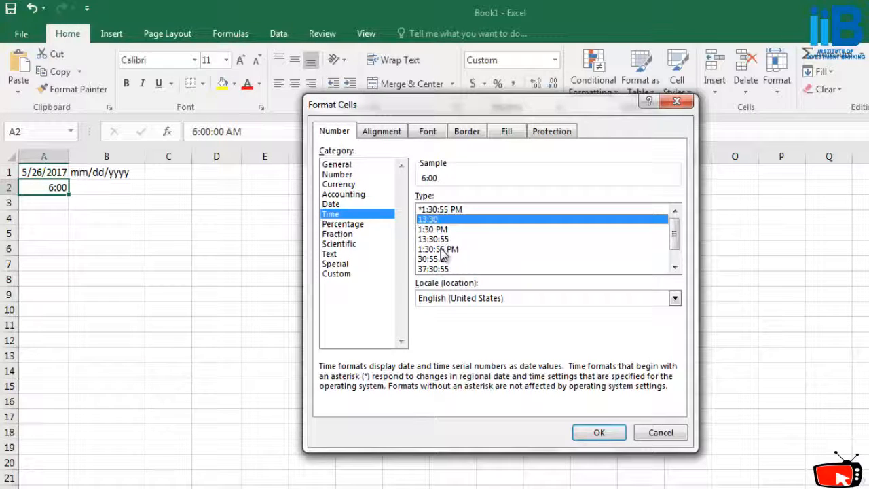
click(441, 249)
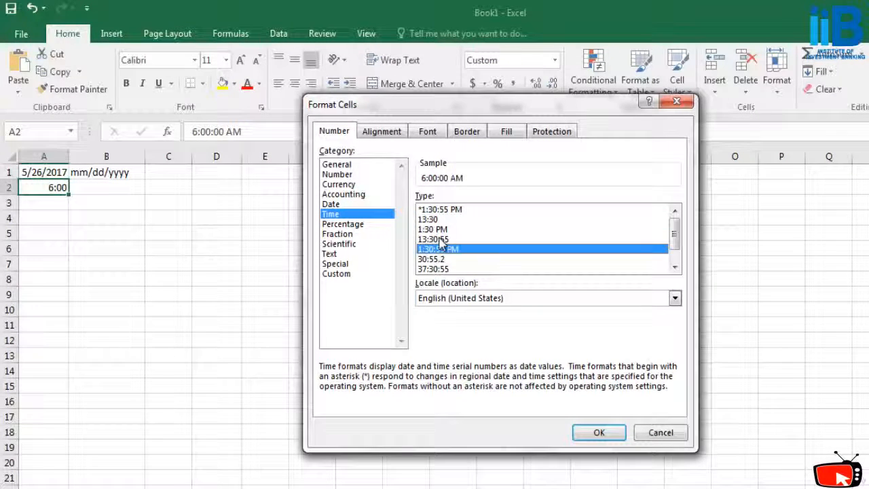
scroll(451, 245, down, 1)
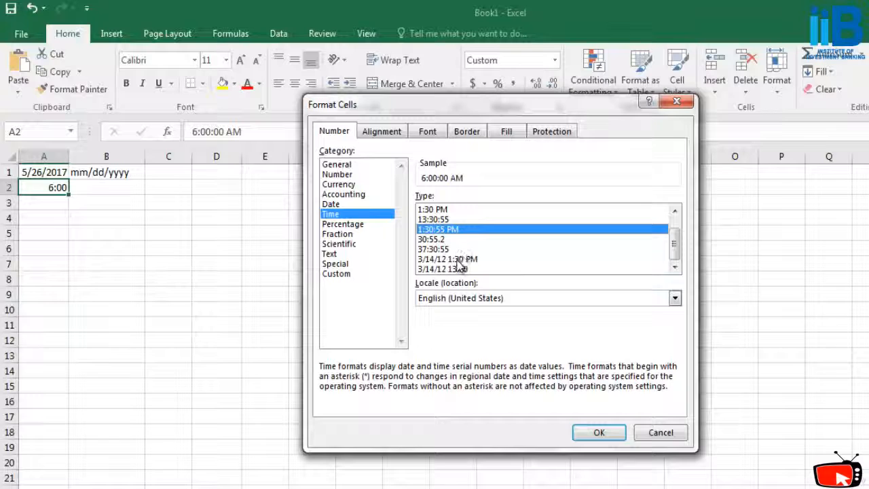
scroll(452, 252, up, 1)
click(434, 219)
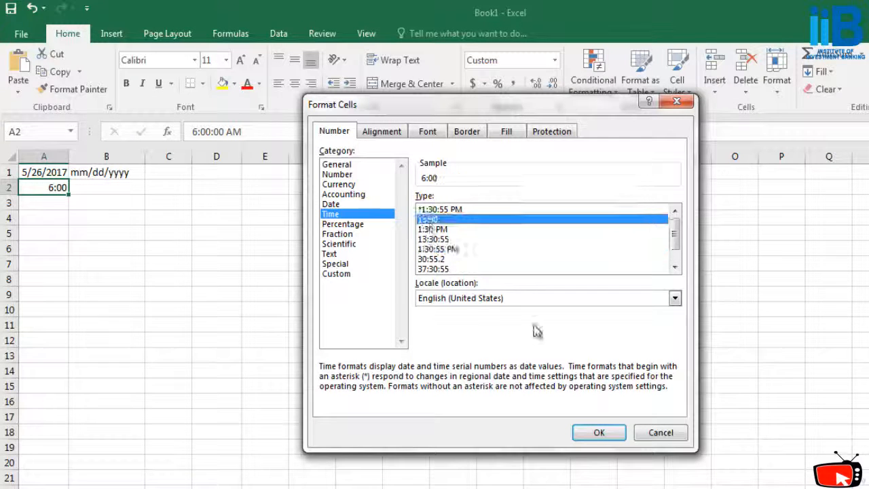
click(598, 432)
click(122, 245)
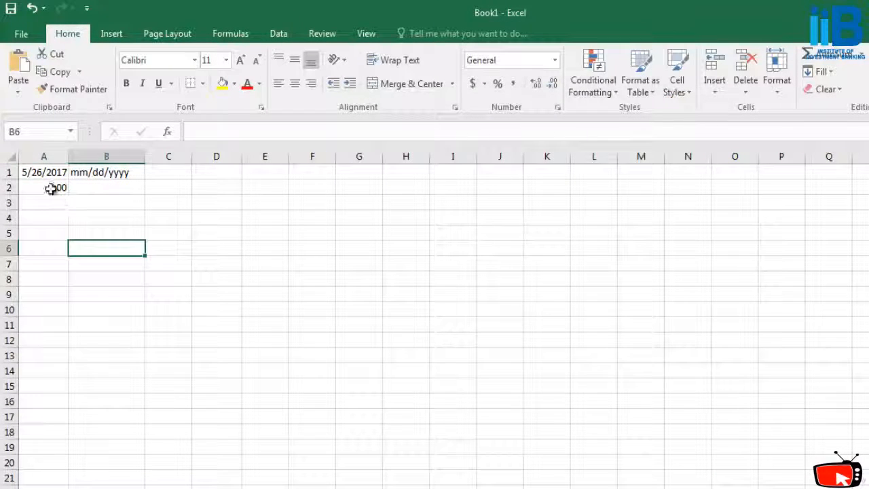
click(52, 188)
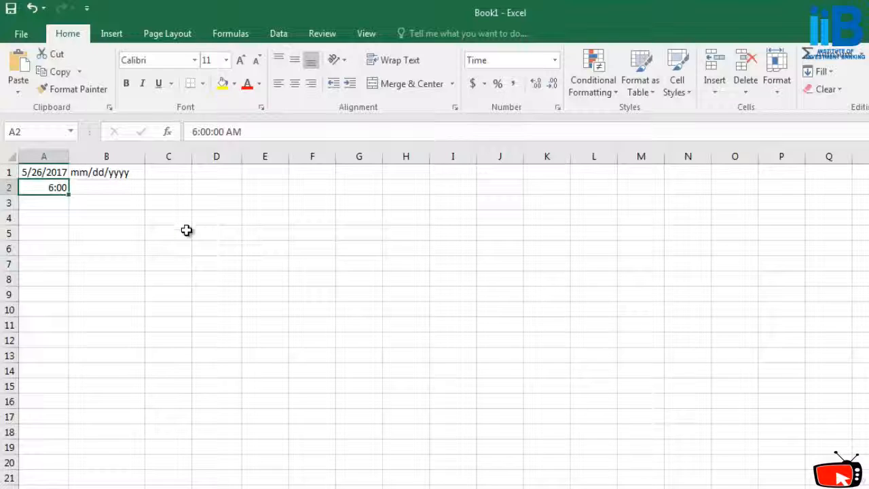
click(50, 175)
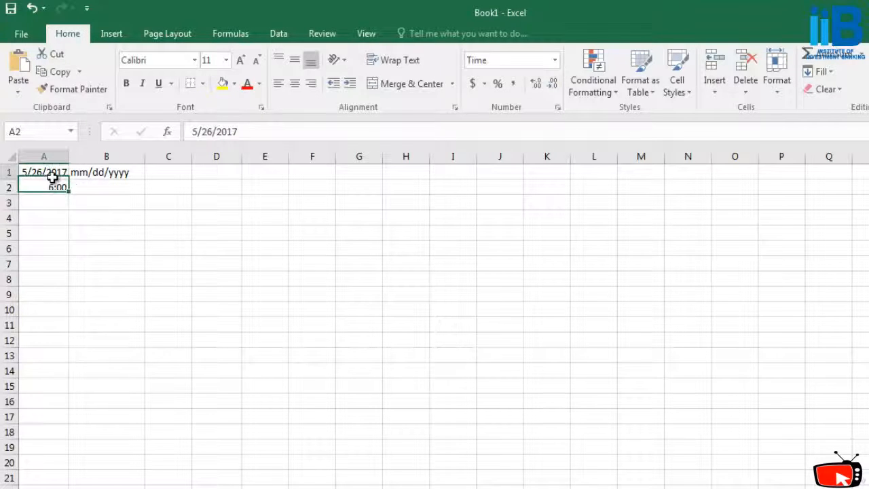
click(108, 218)
Step: Enter the formula =year(A1) in cell C1 to extract the year from the date in A1
click(160, 173)
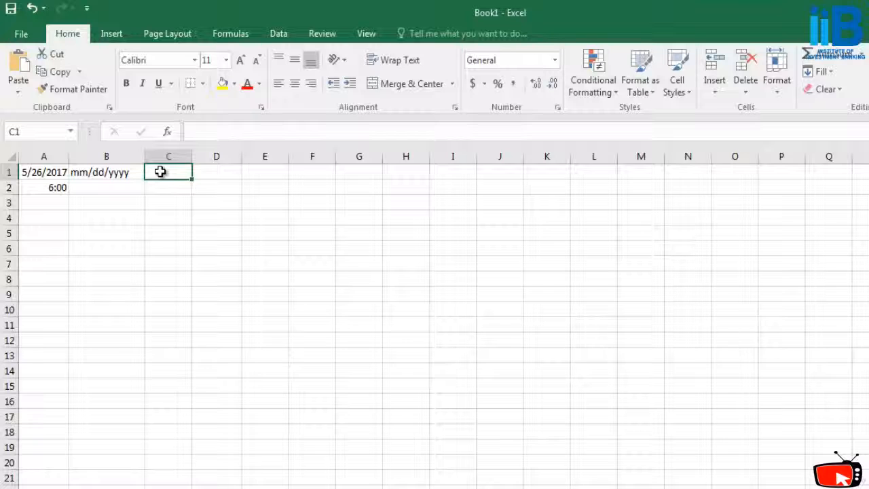
text(year(A1)
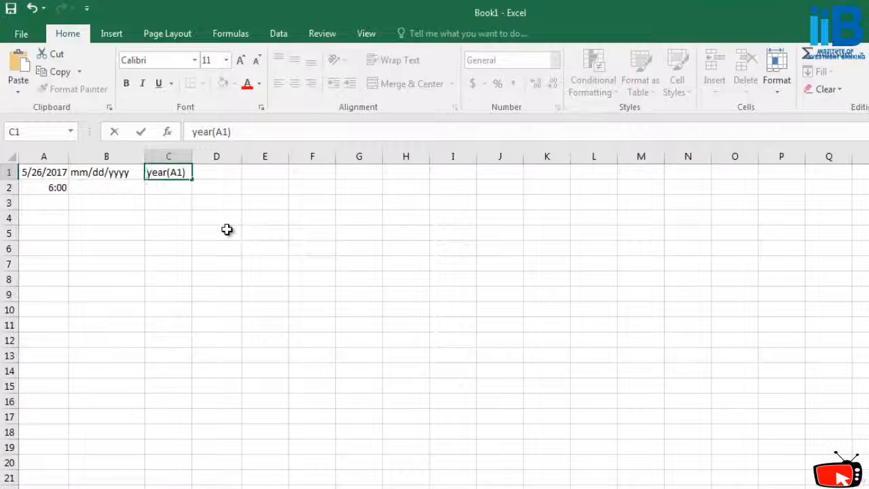
key(Home)
text(=)
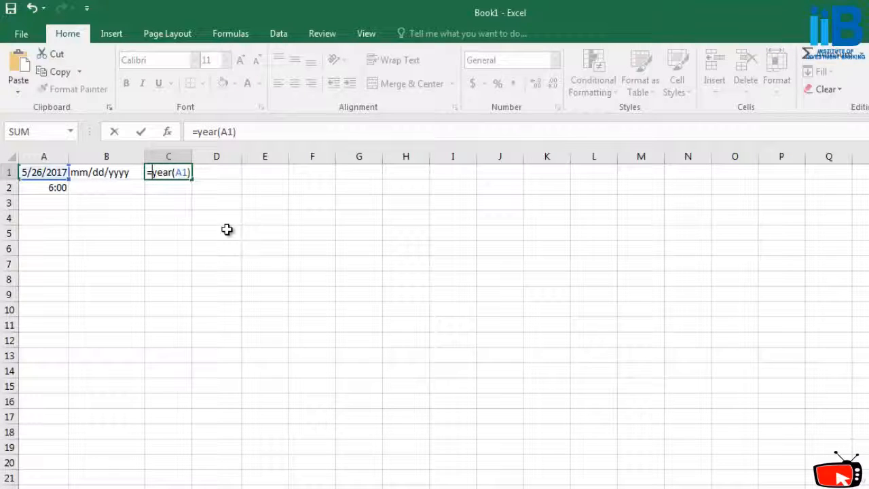
key(Return)
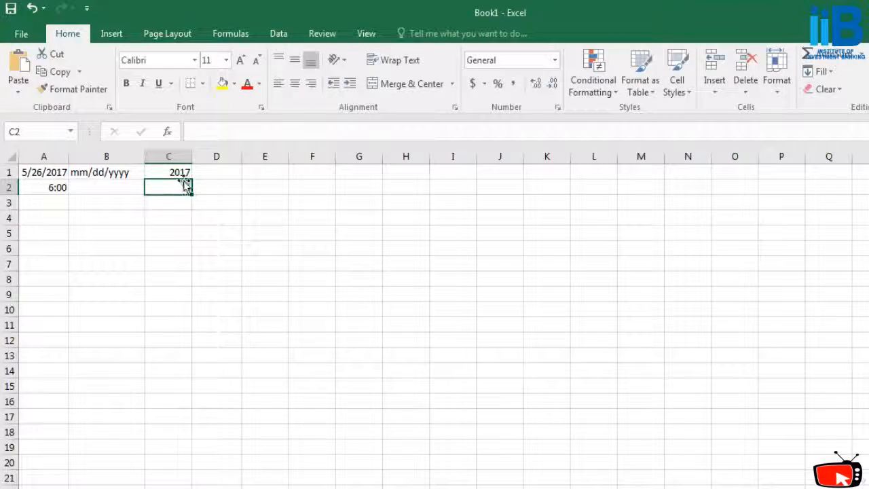
key(Up)
Step: Enter the formula =day(A1) in cell C2 to extract the day from the date in A1
click(177, 188)
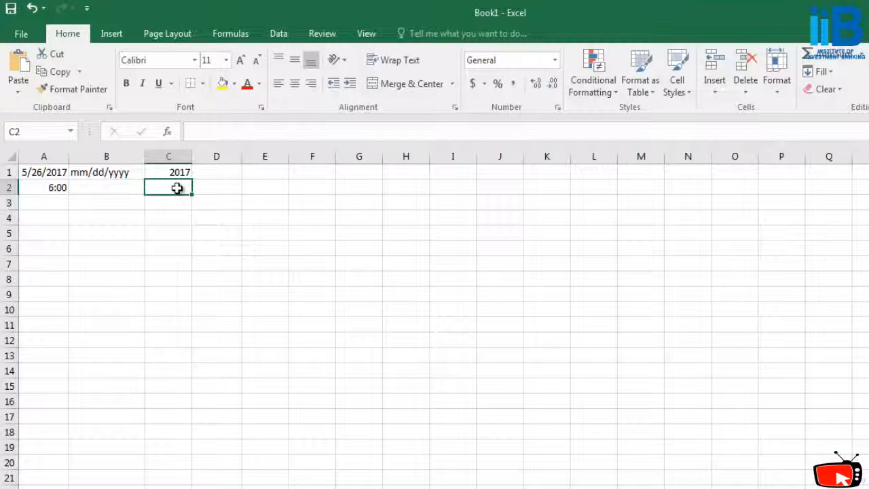
text(=)
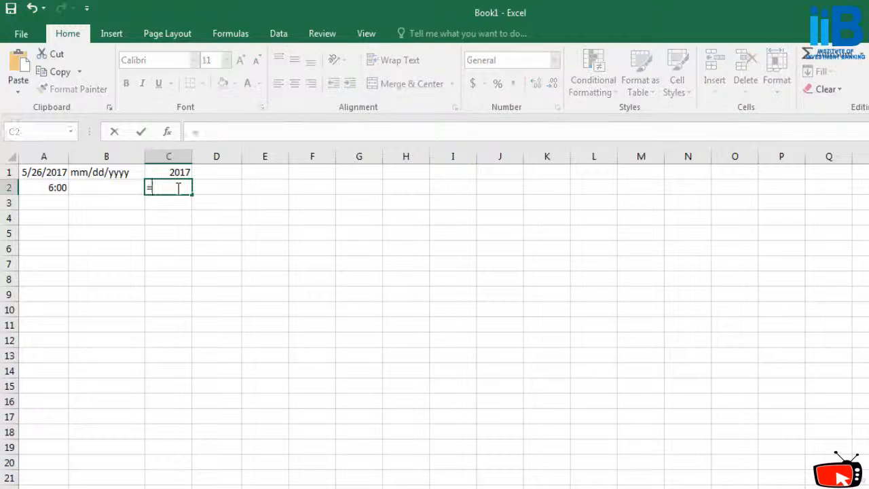
text(day()
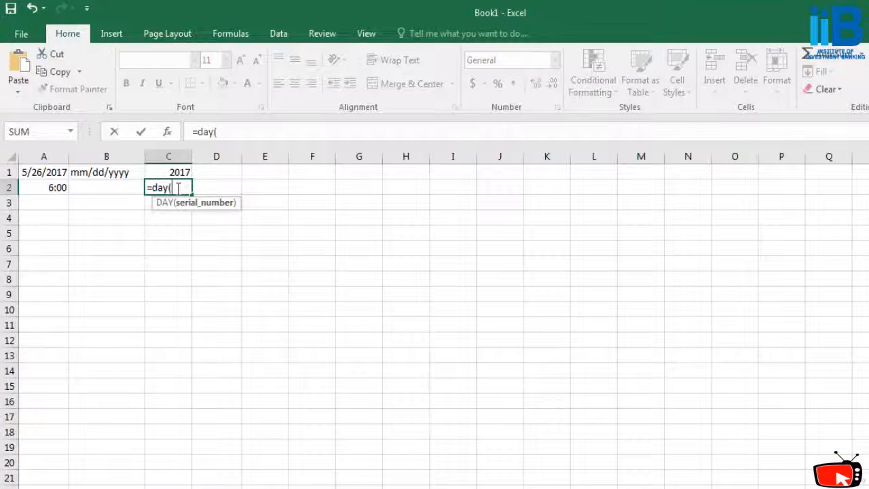
click(43, 168)
text())
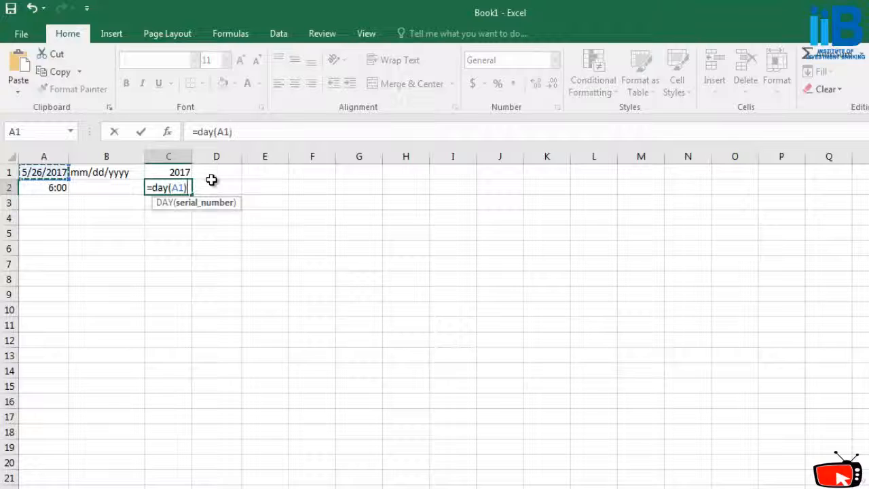
key(Return)
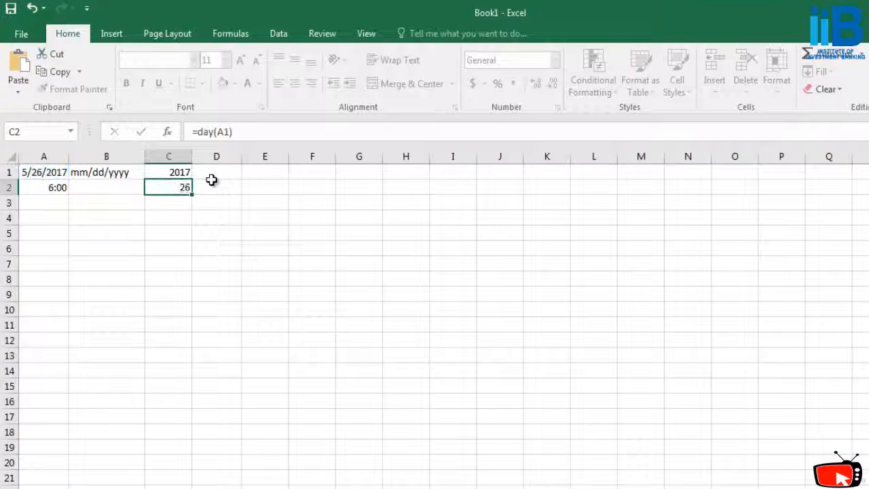
click(179, 187)
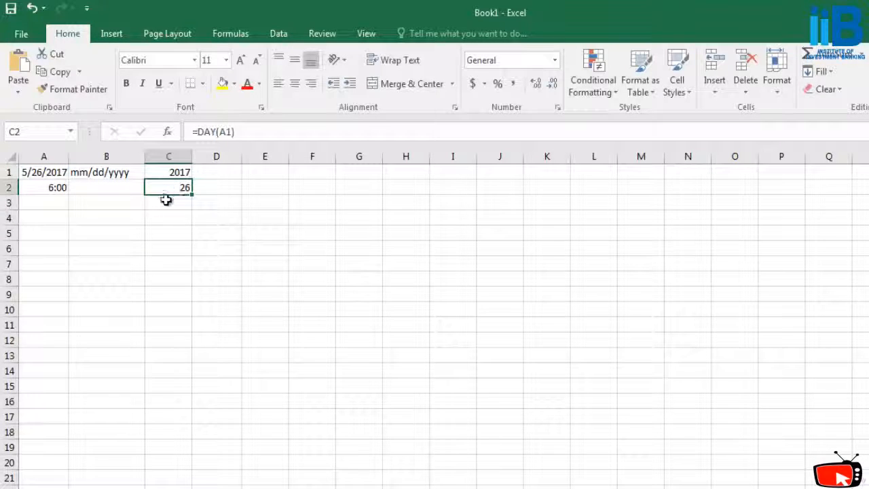
click(172, 208)
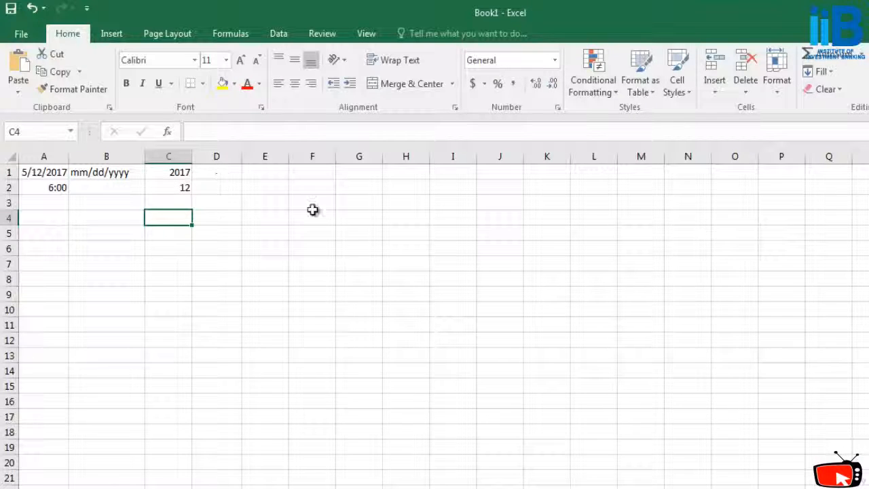
Step: Enter the formula =month(A1) in cell B2 to extract the month from the date in A1
click(128, 184)
text(=)
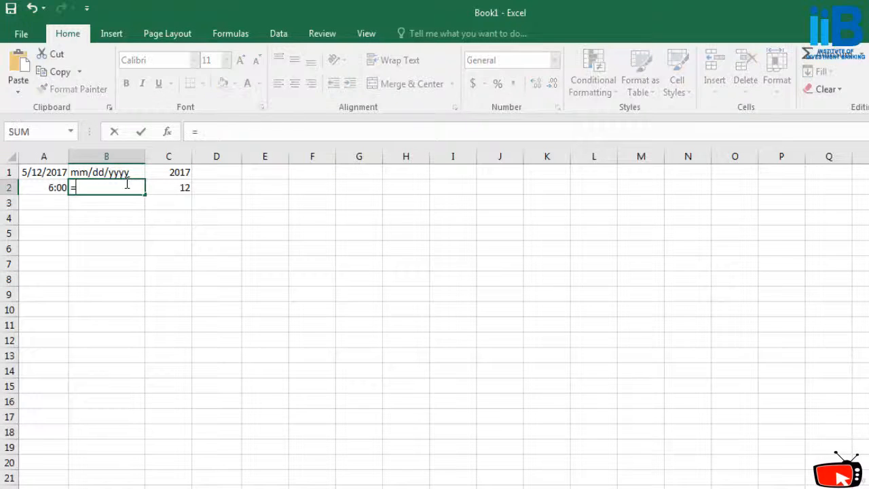
text(month)
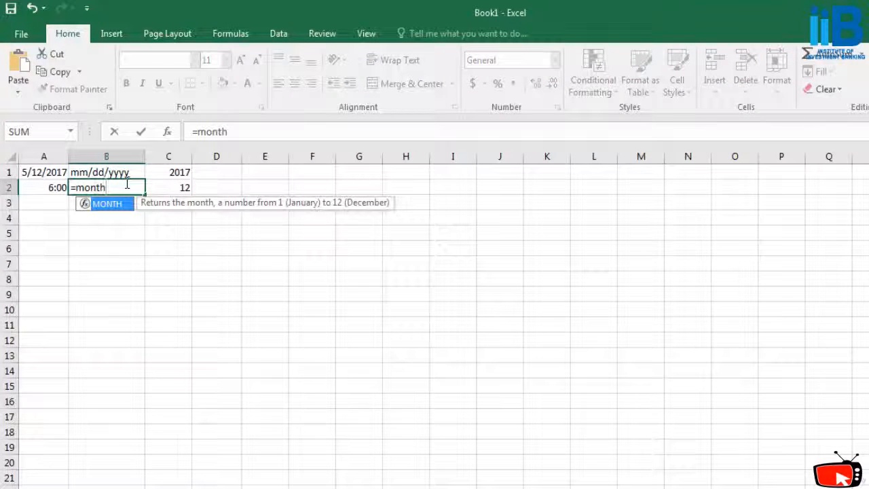
text((A1)
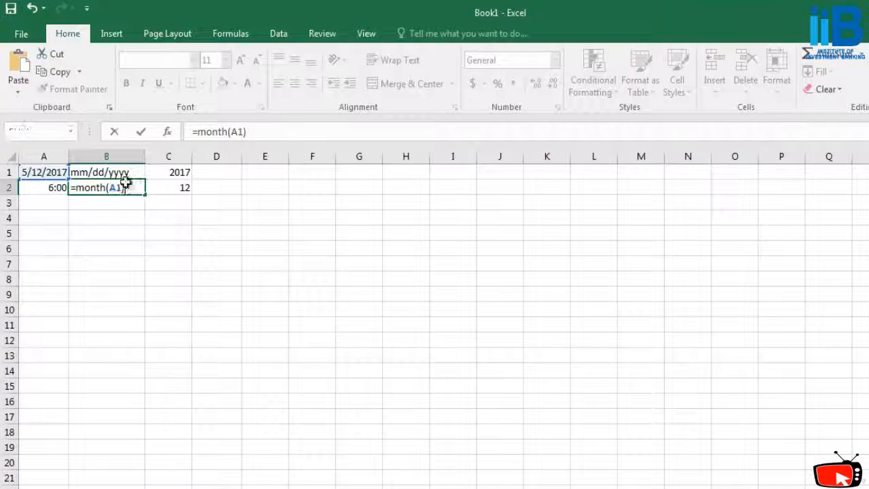
key(Return)
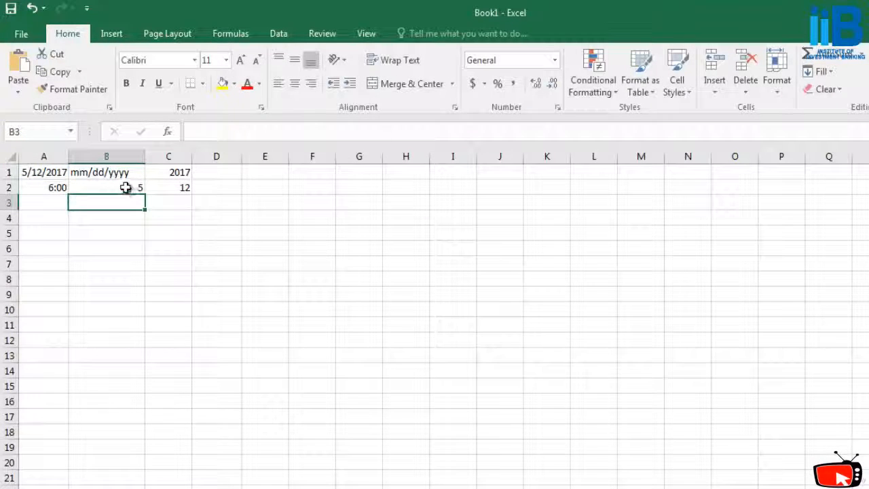
click(126, 188)
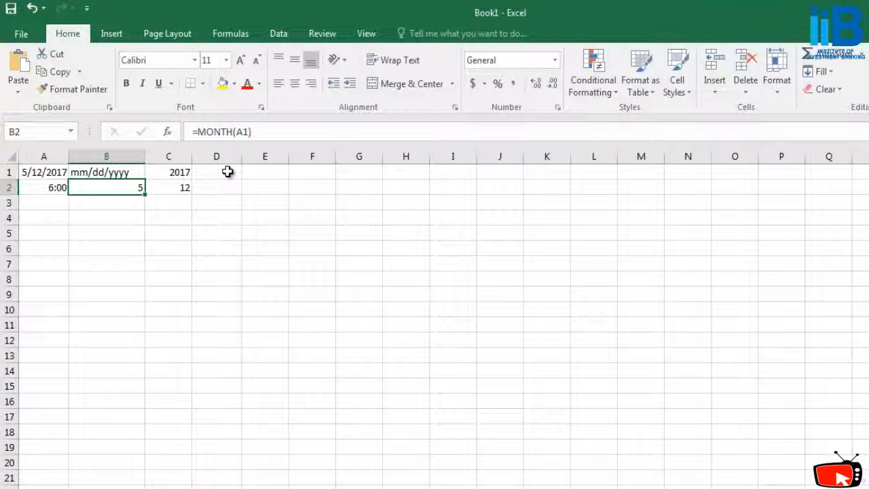
Step: Enter A1+3 in cell A3, without a leading equals sign
click(285, 175)
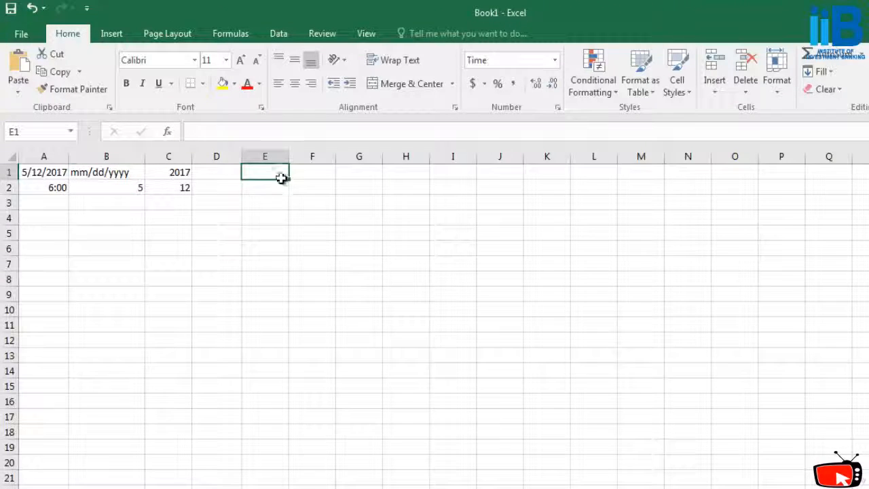
click(109, 203)
click(179, 204)
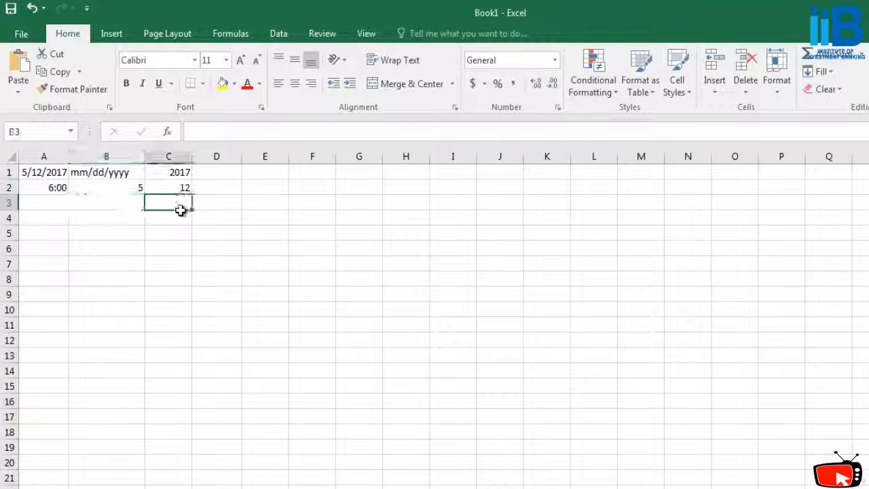
click(65, 203)
text(A)
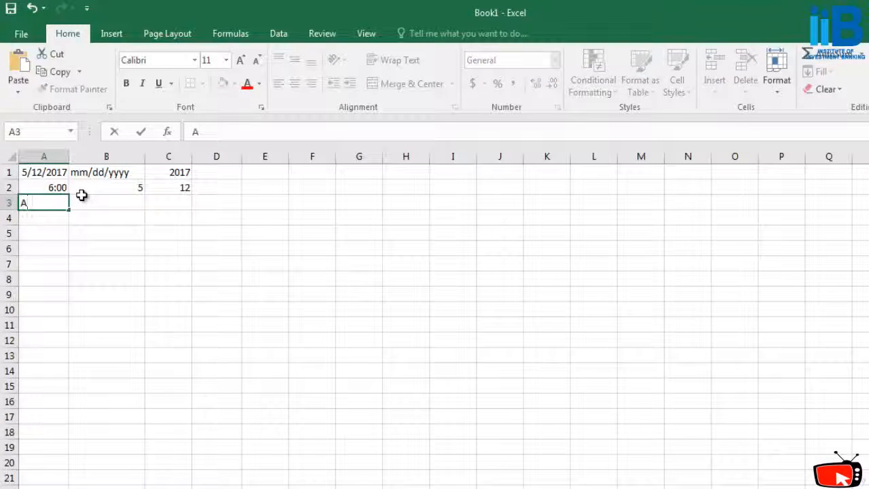
text(1+3)
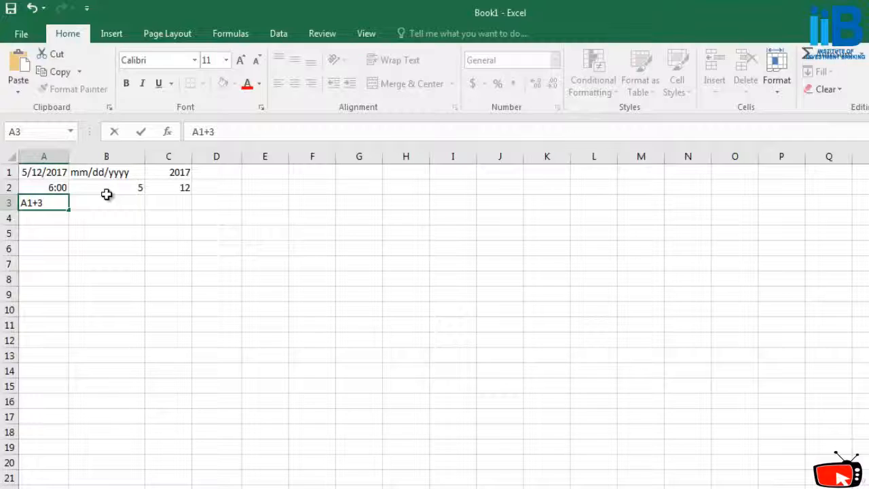
Step: Change the date in cell A1 to 5/26/2017
click(38, 173)
double_click(37, 174)
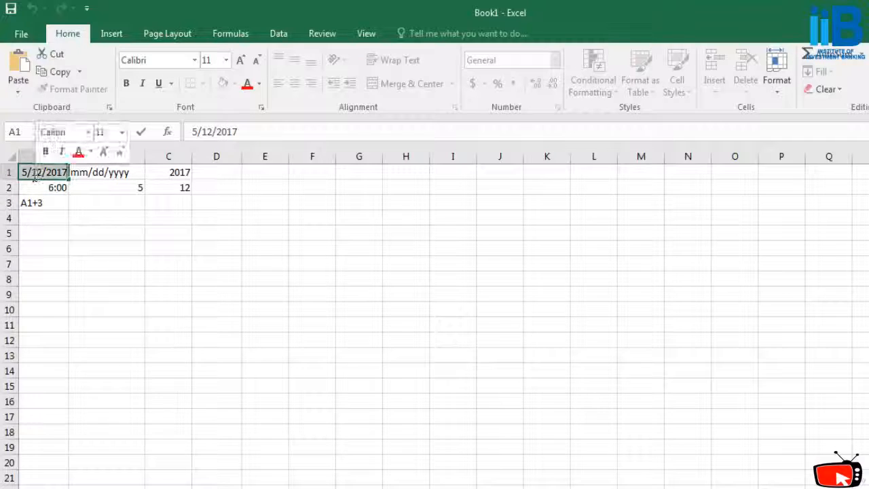
double_click(37, 176)
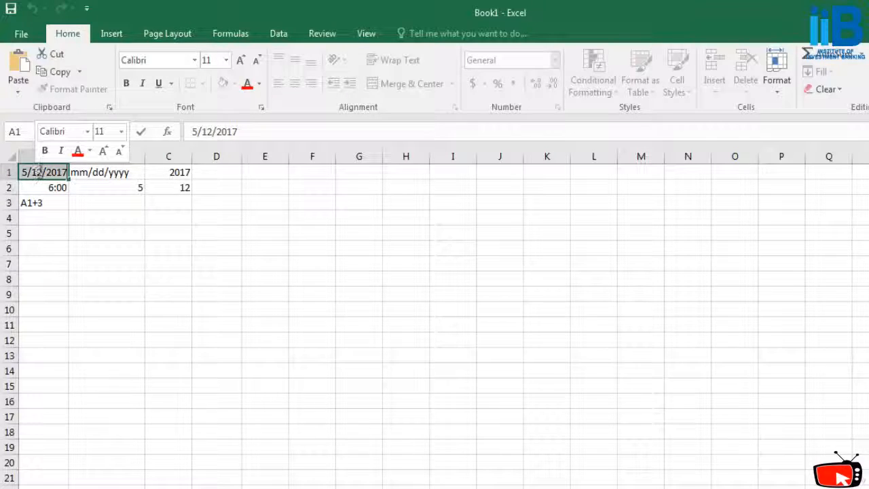
click(41, 172)
key(BackSpace)
key(BackSpace)
text(28)
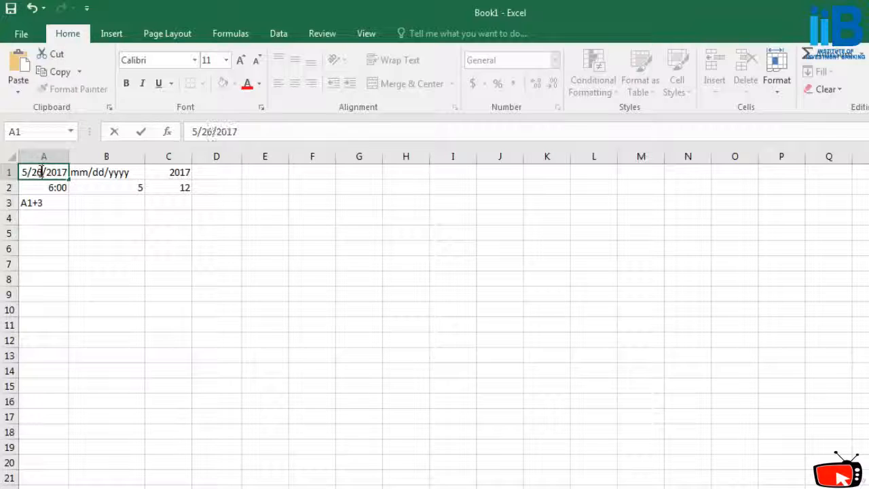
key(BackSpace)
key(BackSpace)
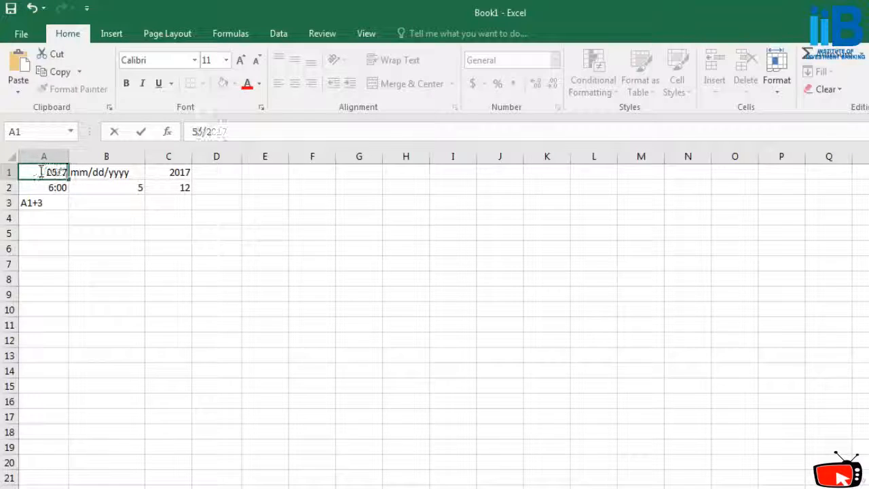
text(6/2017)
key(Return)
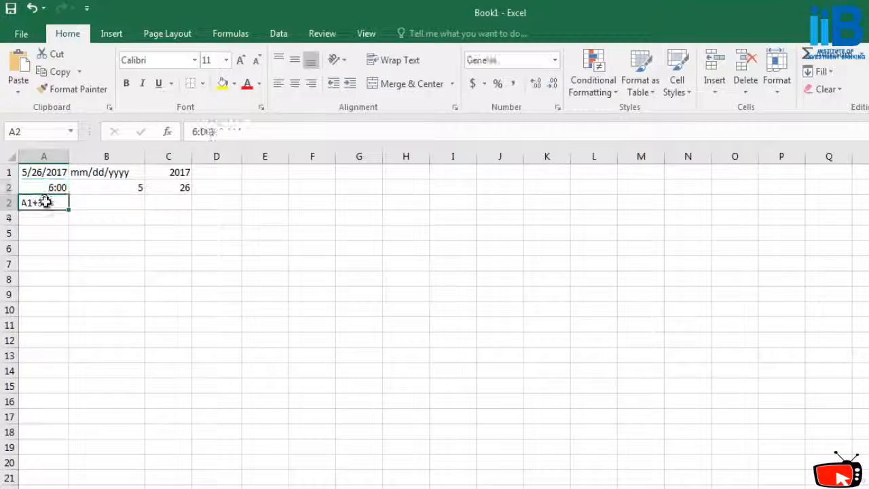
Step: Turn the text in cell A3 into the formula =A1+3 to add three days to the date in A1
click(219, 131)
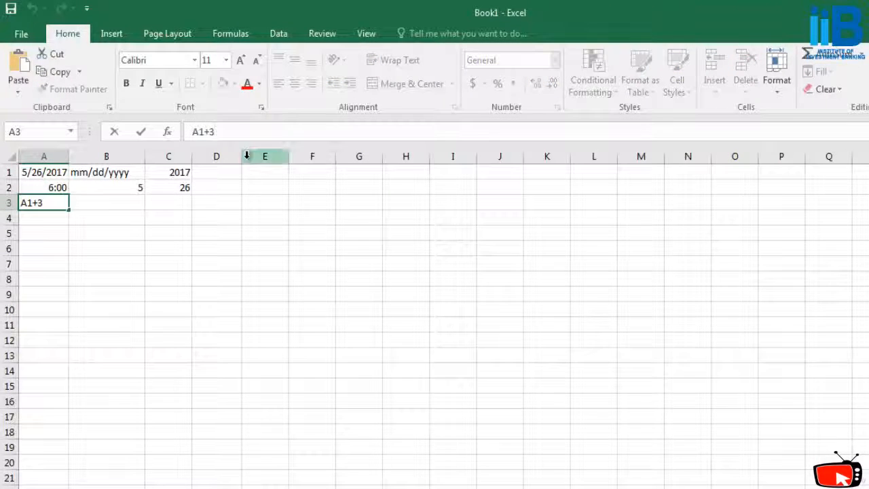
text(=)
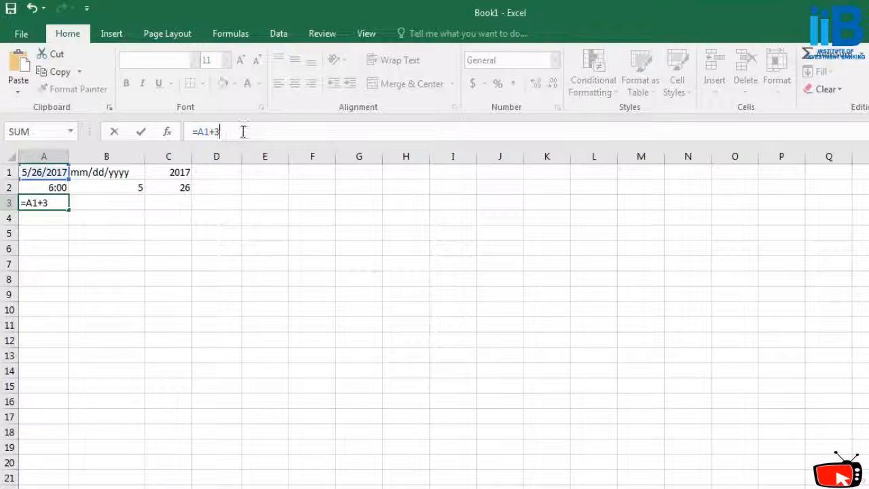
key(Return)
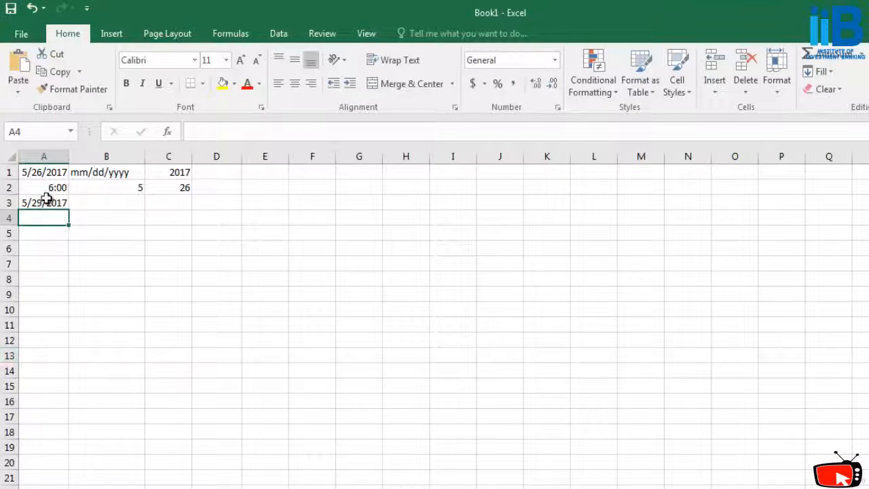
click(46, 202)
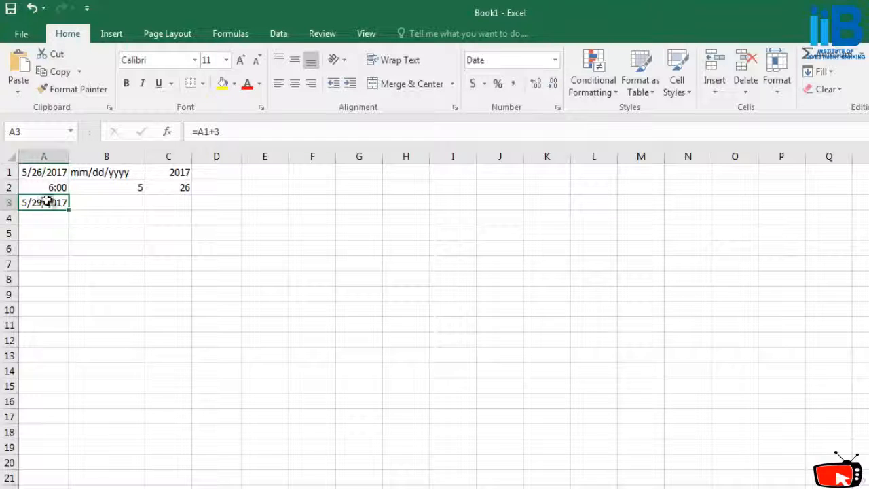
click(43, 172)
Step: Enter the formula =A1-6 in cell B3 to subtract six days from the date in A1
click(82, 202)
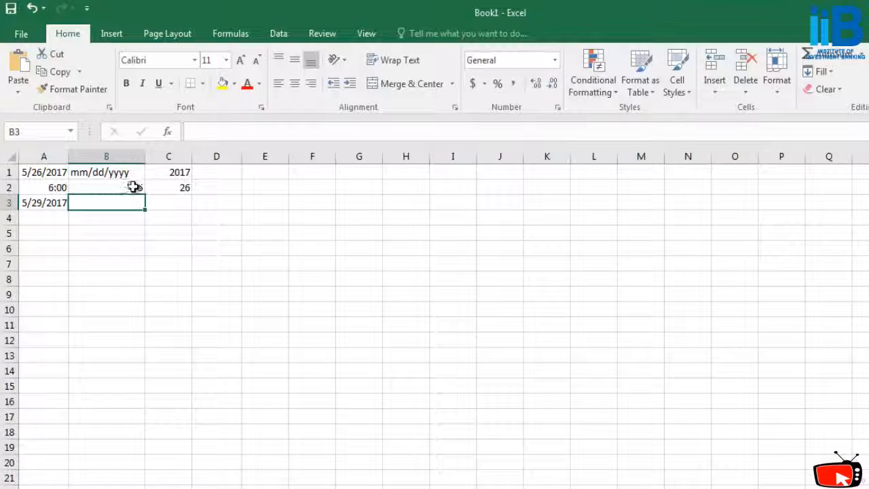
text(=A1)
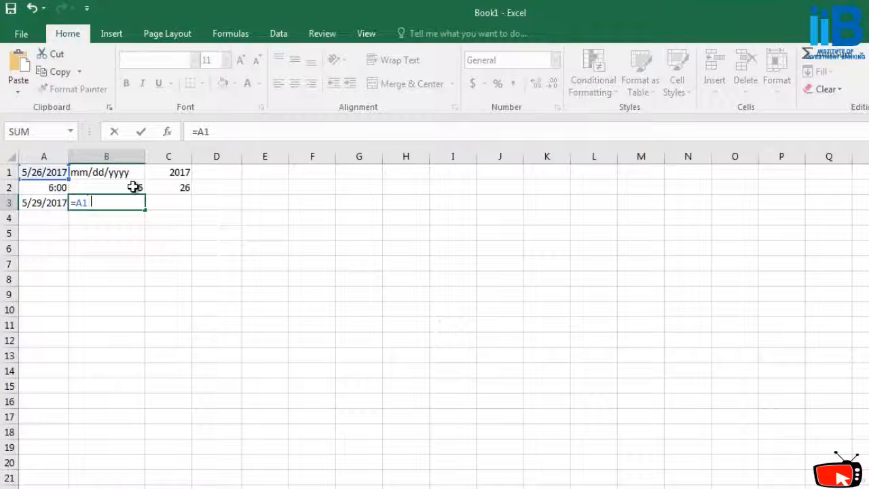
text(-4)
key(BackSpace)
text(6)
key(Return)
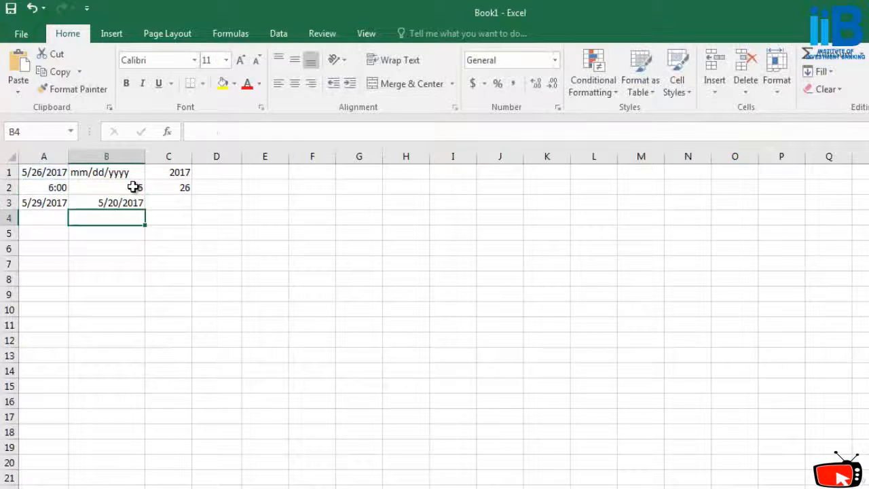
click(120, 203)
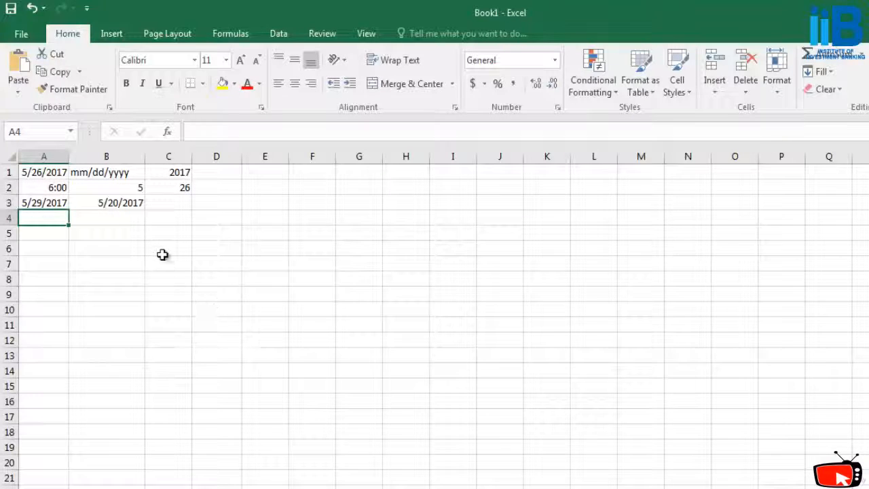
click(53, 205)
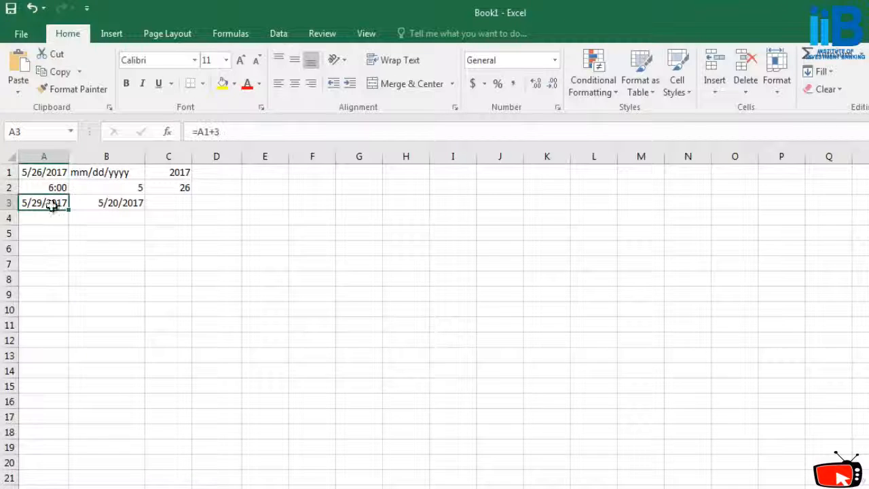
click(120, 205)
click(135, 247)
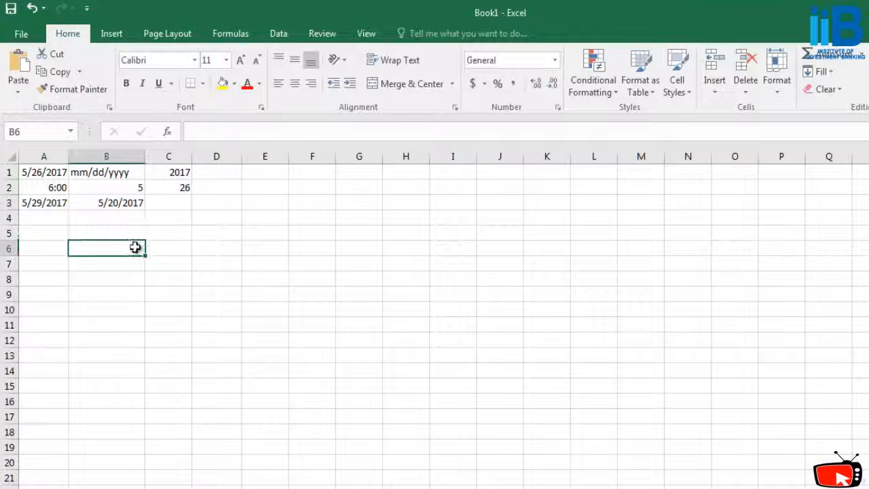
Step: Start a DATE formula in cell B4 with Year(A1)+2 as its year argument
click(78, 218)
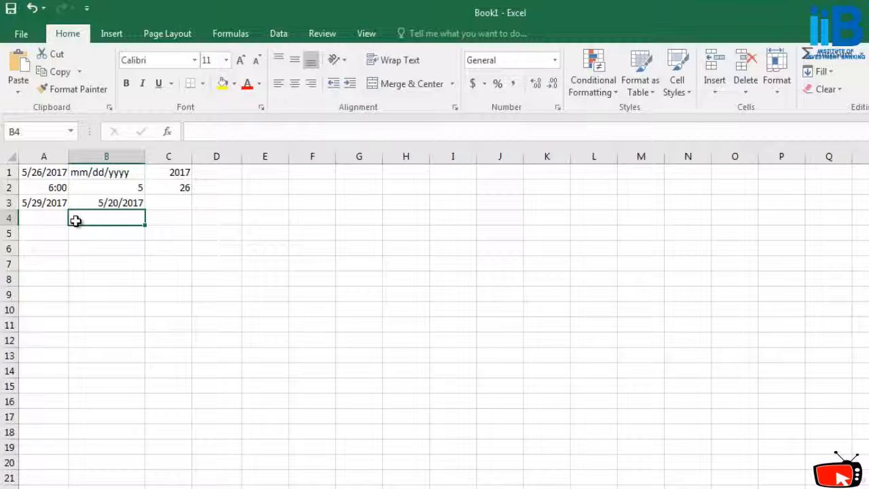
text(=)
key(Escape)
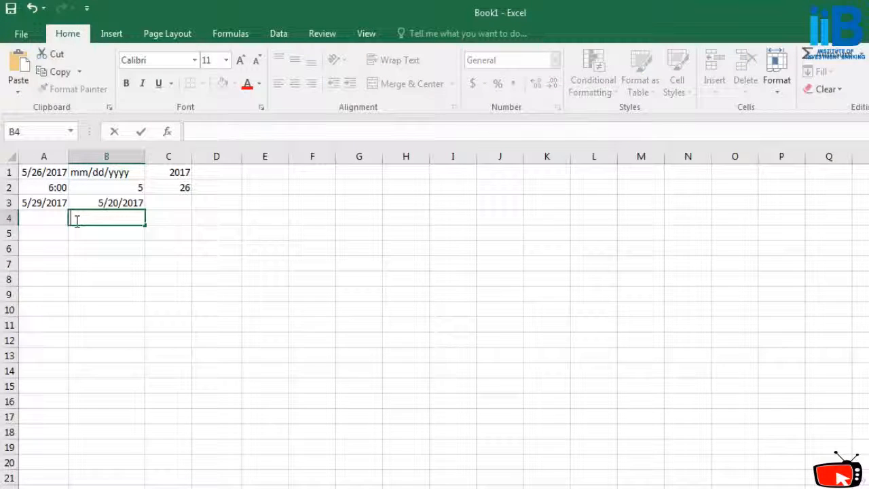
text(=date)
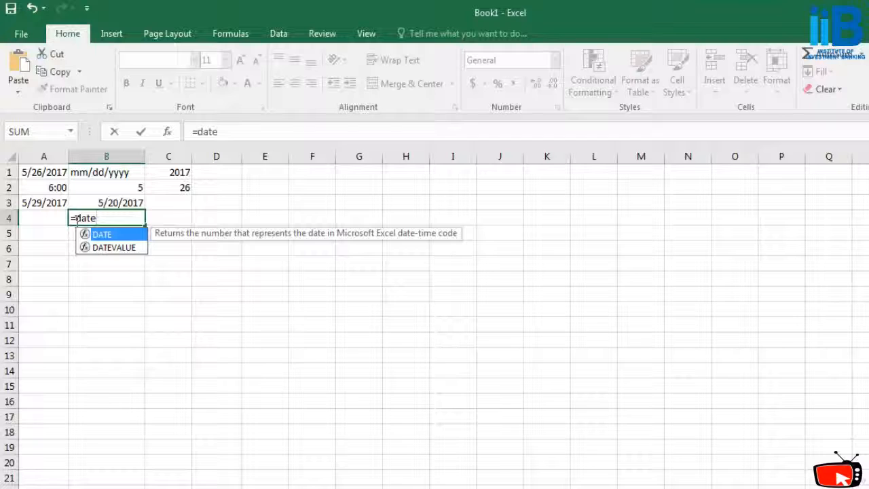
text(()
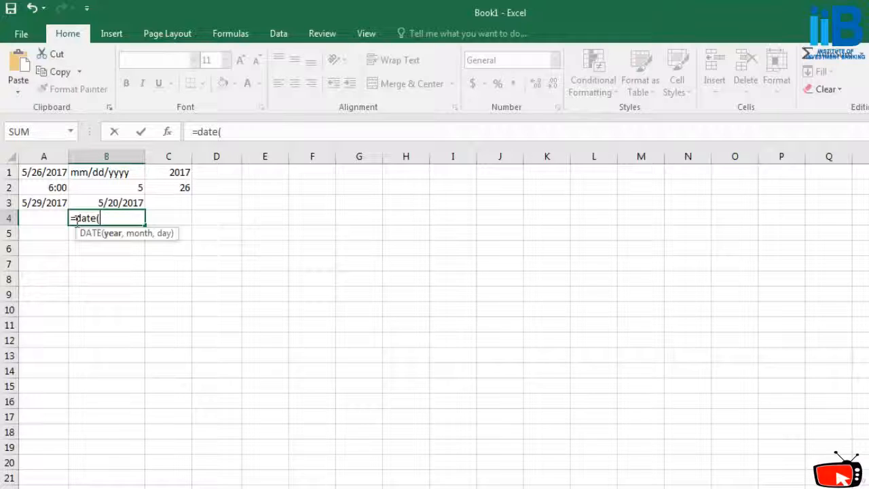
text(Year)
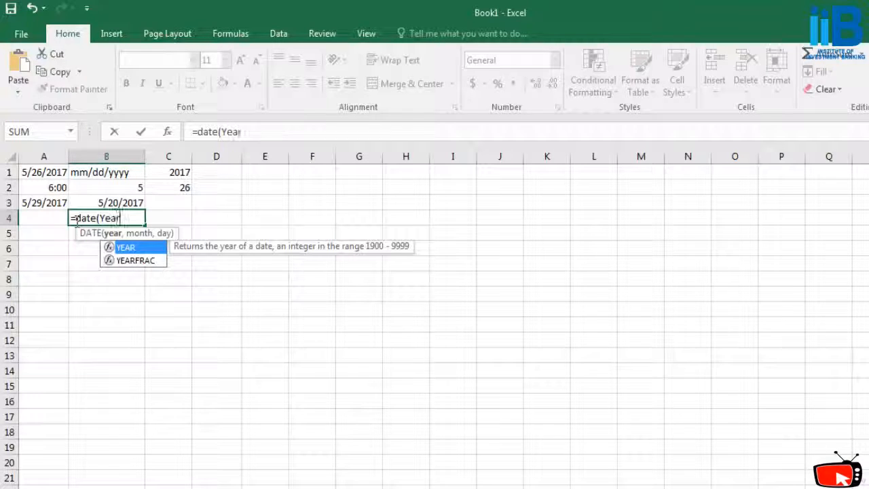
text((S)
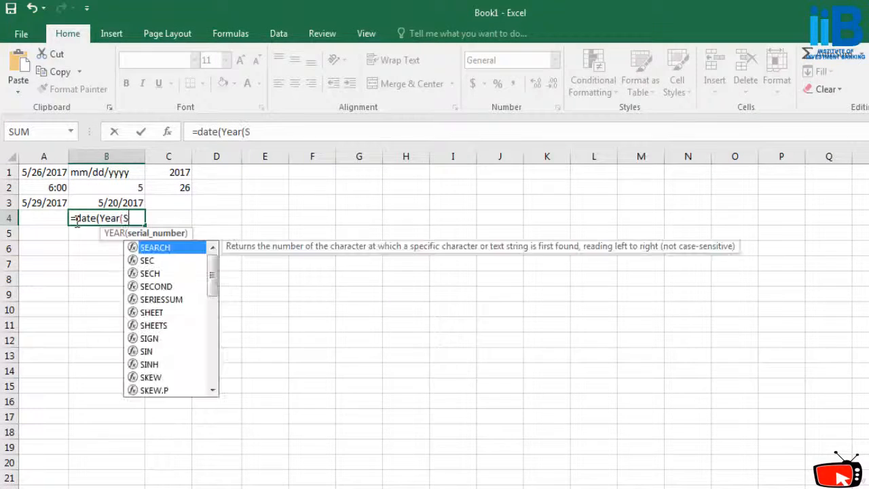
key(BackSpace)
text(A1)
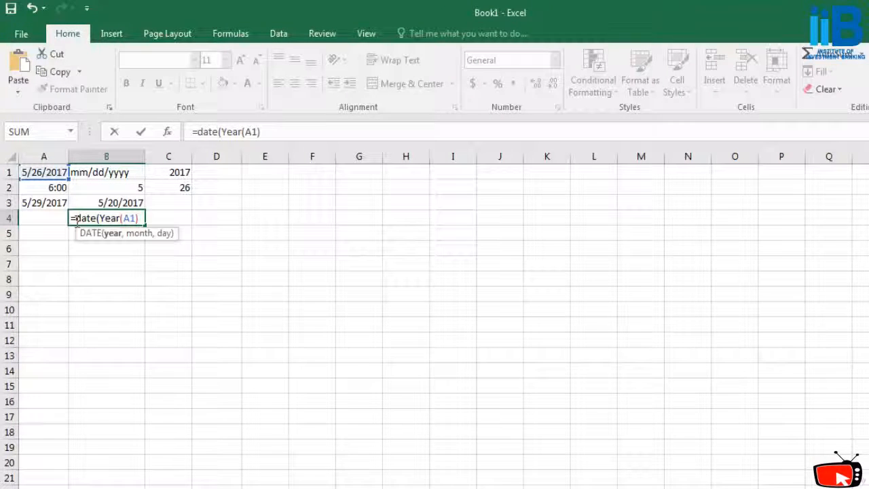
text()+2,)
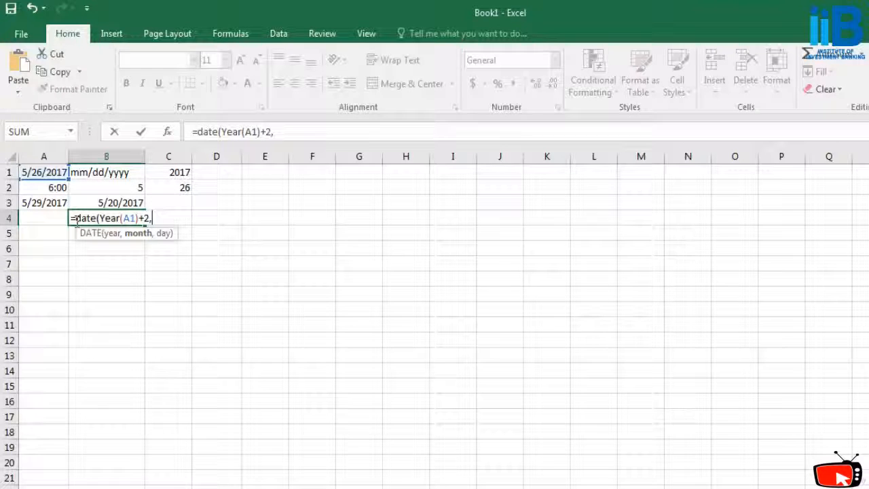
text(mONTH)
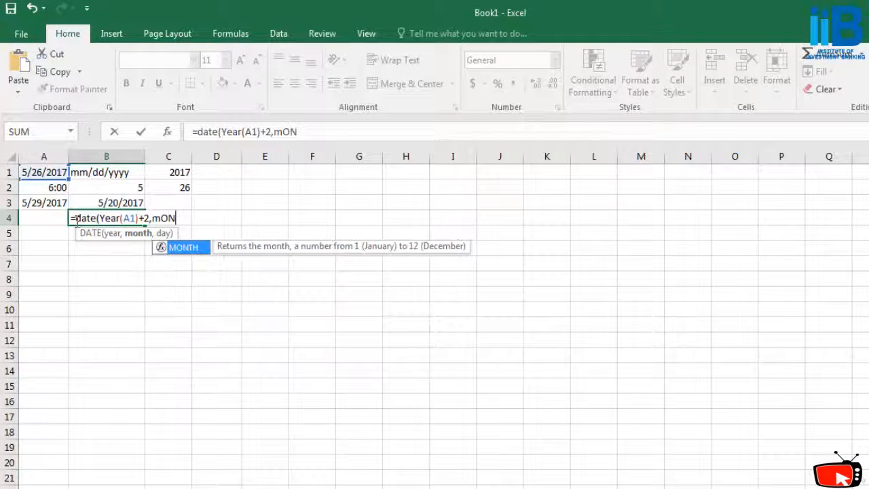
key(BackSpace)
key(BackSpace)
key(BackSpace)
key(BackSpace)
key(BackSpace)
key(BackSpace)
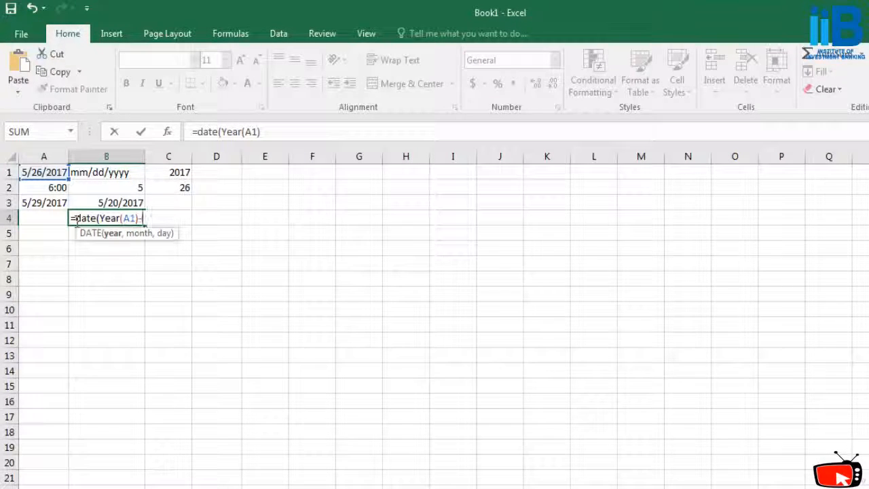
text(-)
text(+2)
key(BackSpace)
key(BackSpace)
key(BackSpace)
text(+)
key(BackSpace)
text(2,)
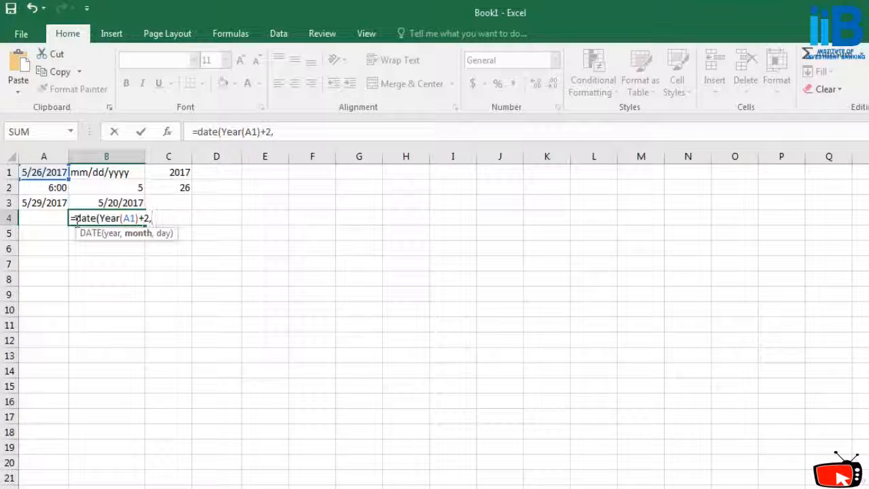
text(mo)
key(BackSpace)
key(BackSpace)
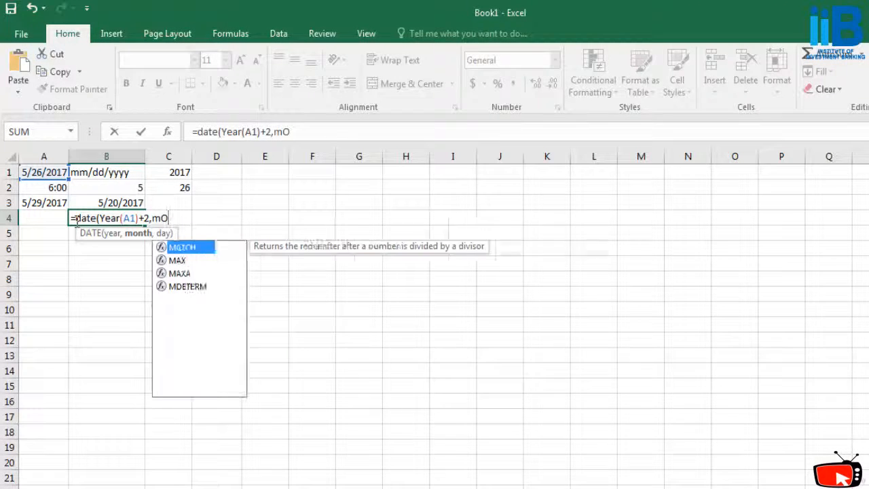
text(Mo)
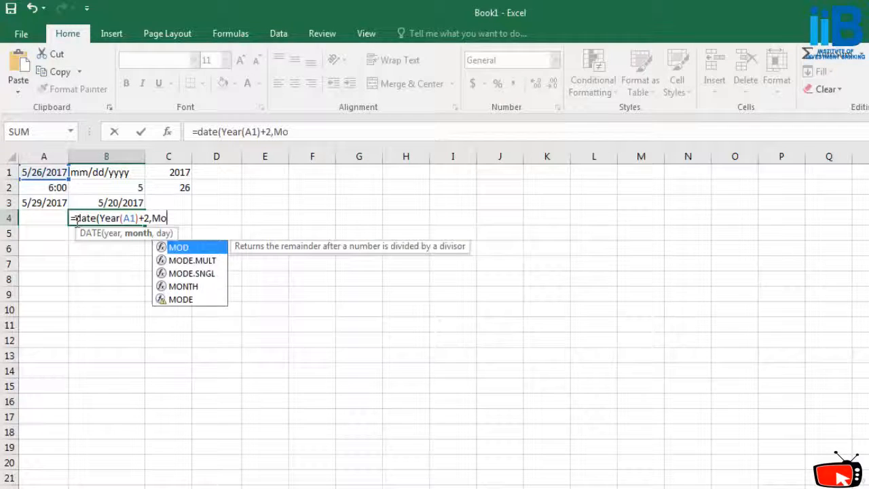
text(n)
key(BackSpace)
key(BackSpace)
key(BackSpace)
Step: Add Months(A1)+4 and Days(A1)+4 as the month and day arguments of the DATE formula in B4, and try to enter it
text(Mon)
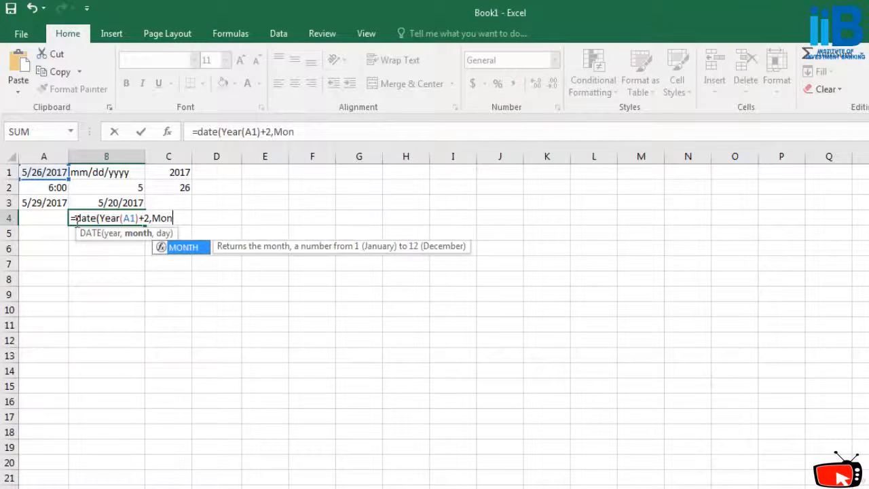
text(ths(A1)
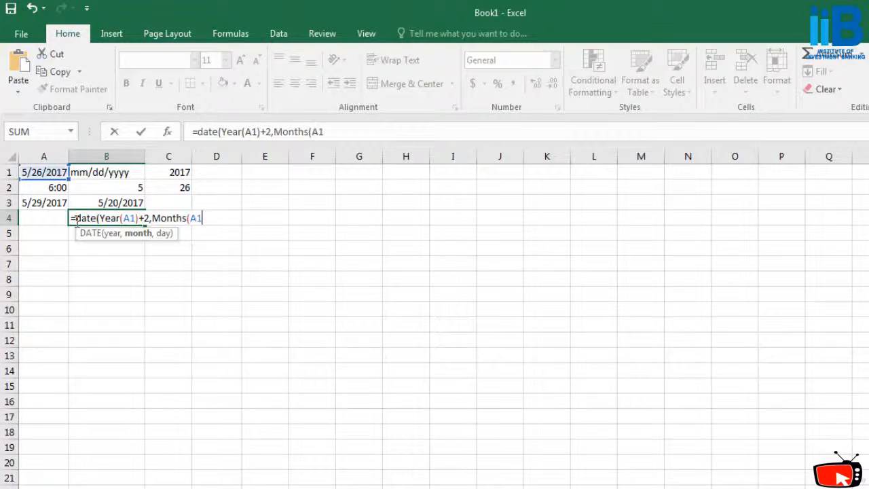
text()+4,)
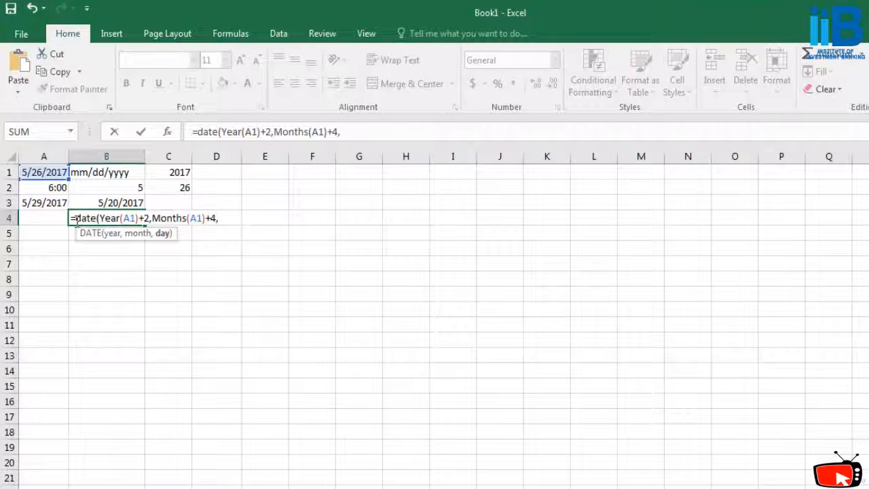
text(Days)
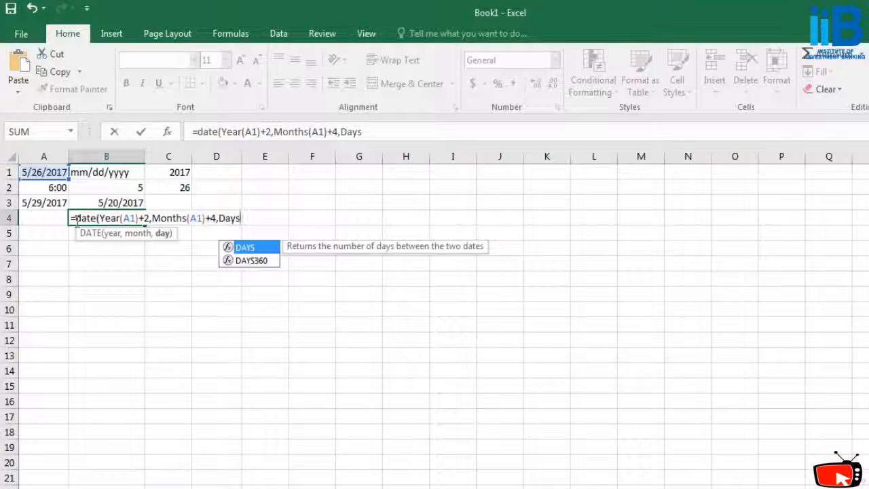
text((A1)+)
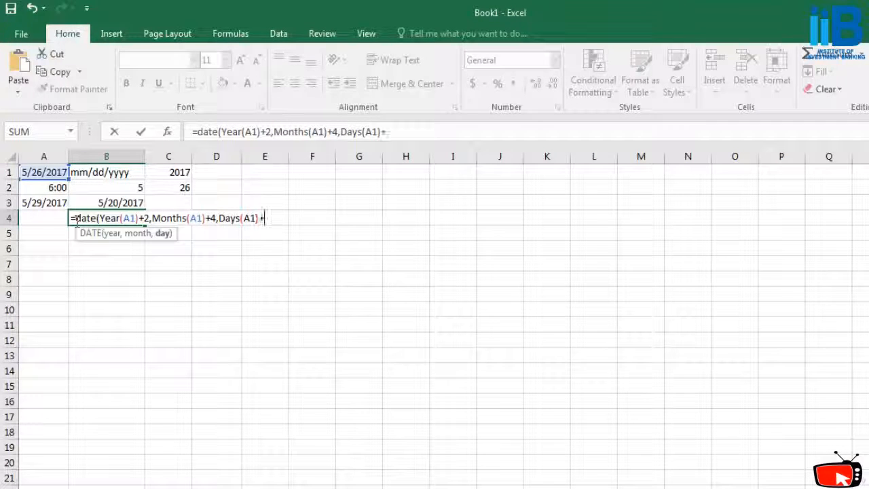
text(4))
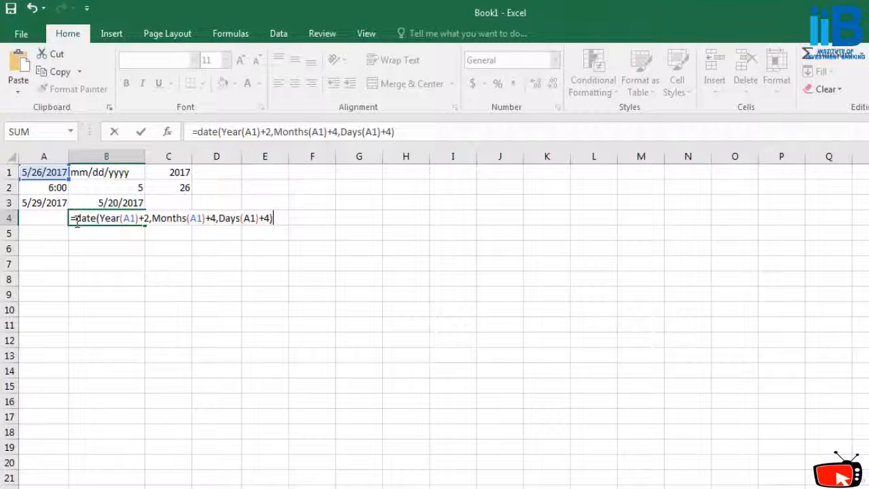
key(Return)
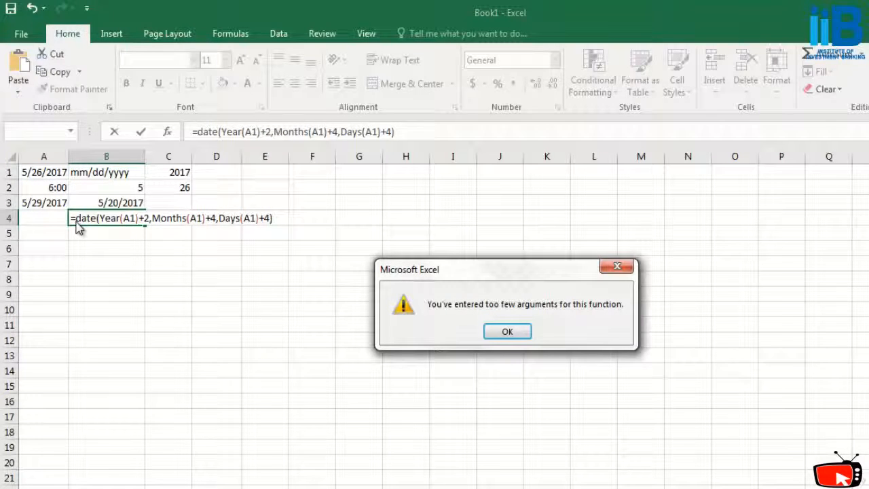
Step: Dismiss the warning and change the function name Days to Day in the DATE formula in B4
click(507, 332)
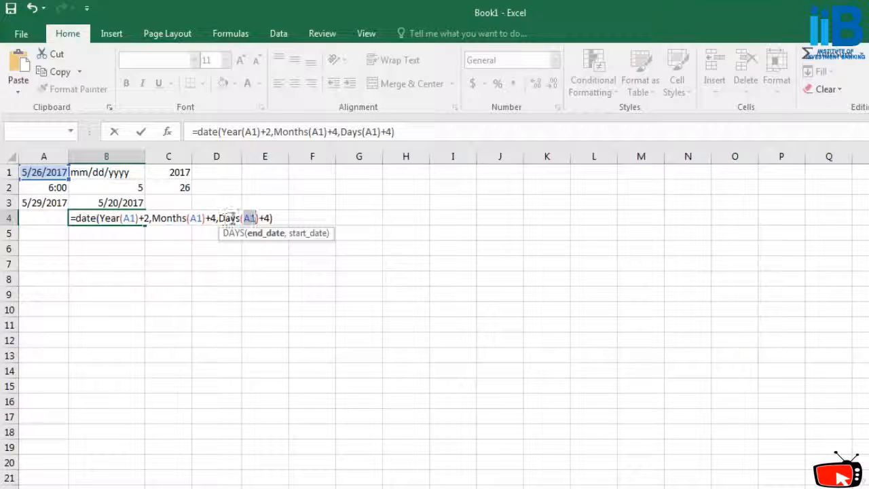
click(237, 218)
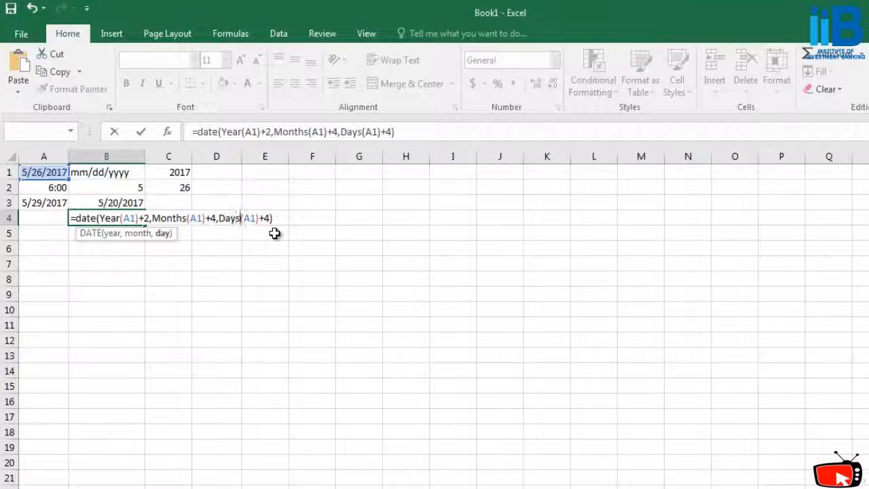
key(BackSpace)
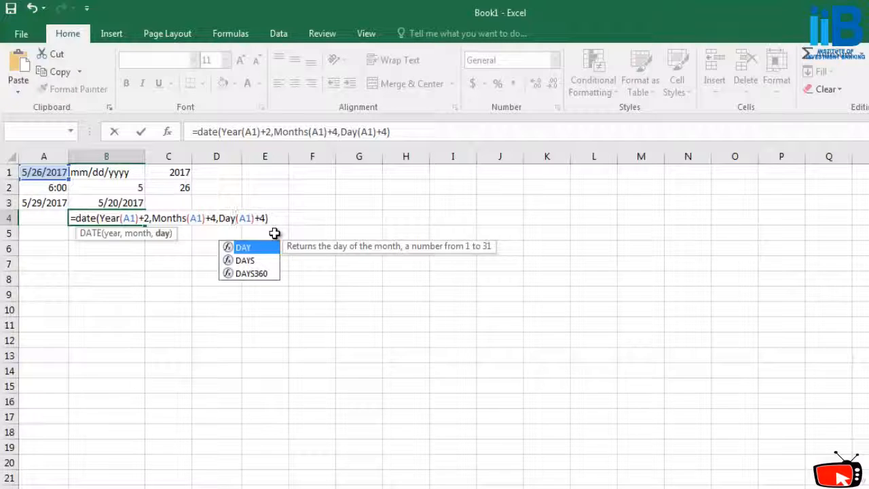
click(279, 215)
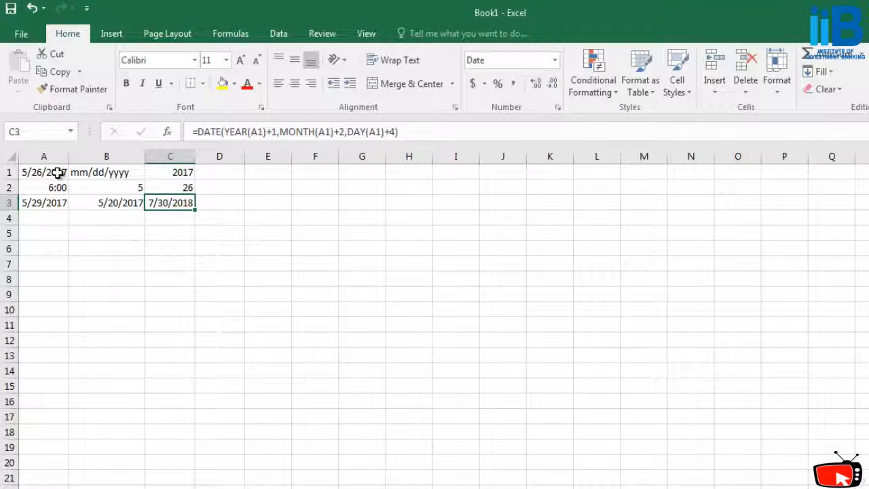
Step: Edit the DATE formula in C3 to add 2 years and 4 months: =DATE(YEAR(A1)+2,MONTH(A1)+4,DAY(A1)+4)
click(281, 131)
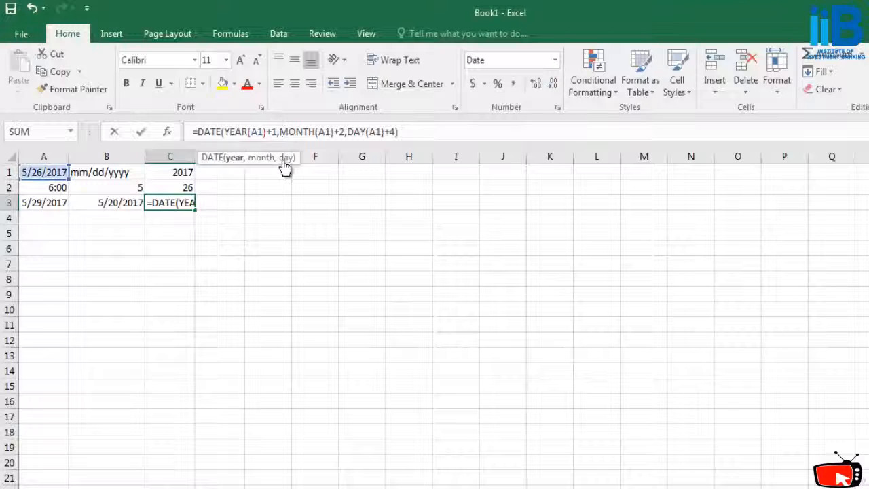
key(Return)
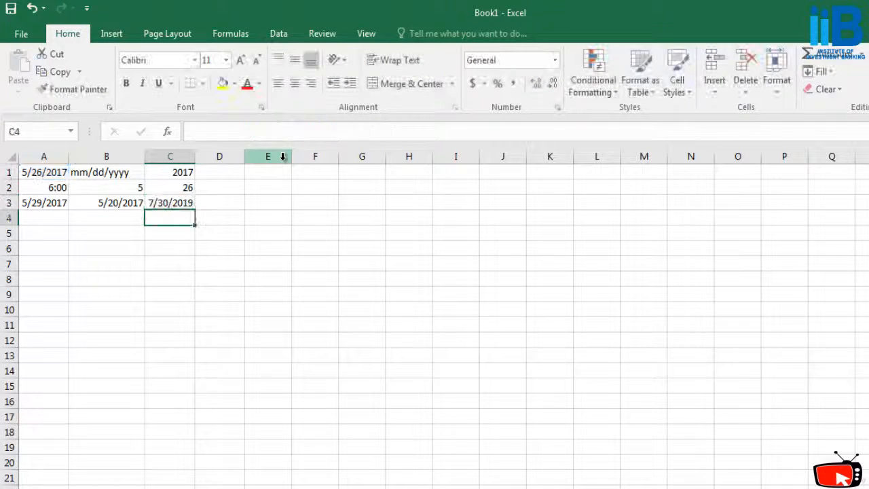
click(174, 202)
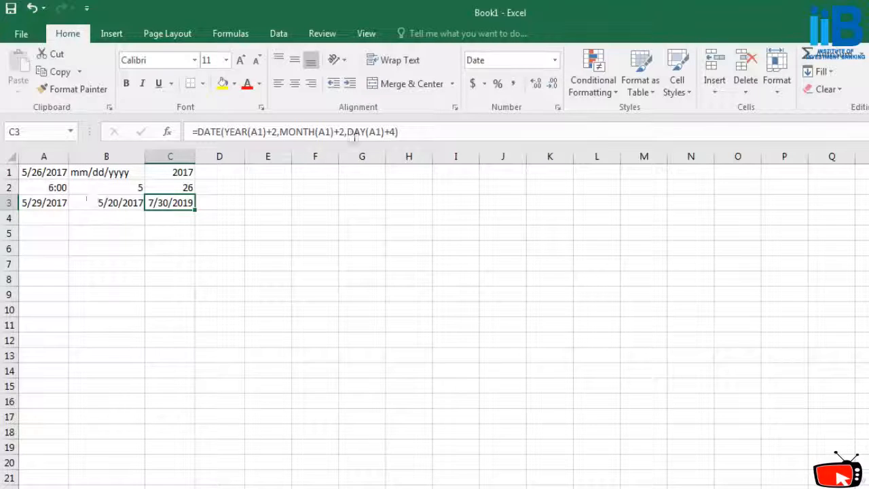
click(344, 131)
key(BackSpace)
text(4)
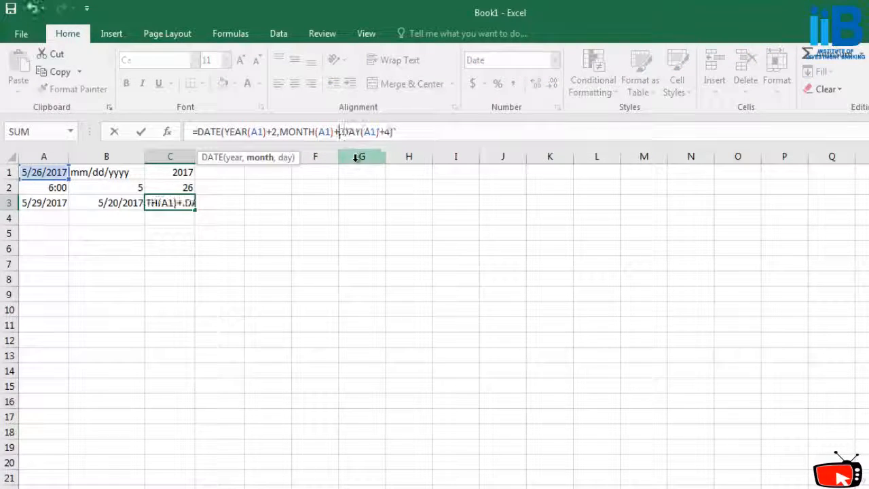
key(Return)
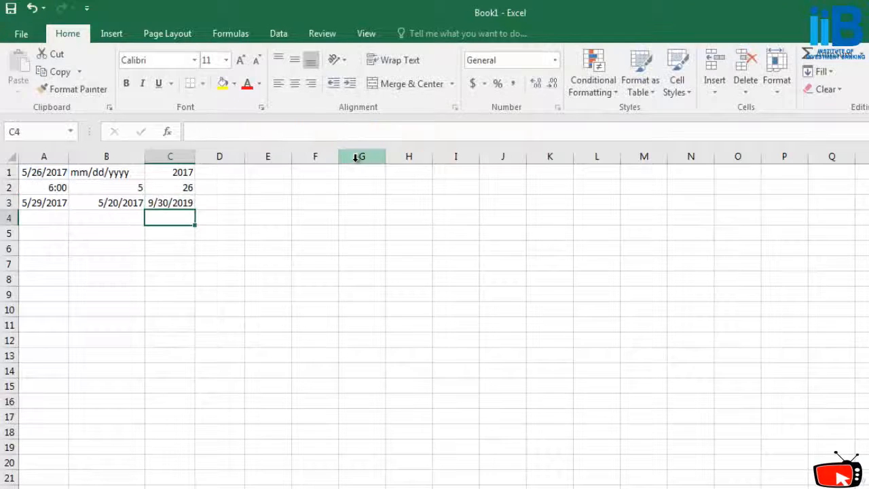
click(169, 204)
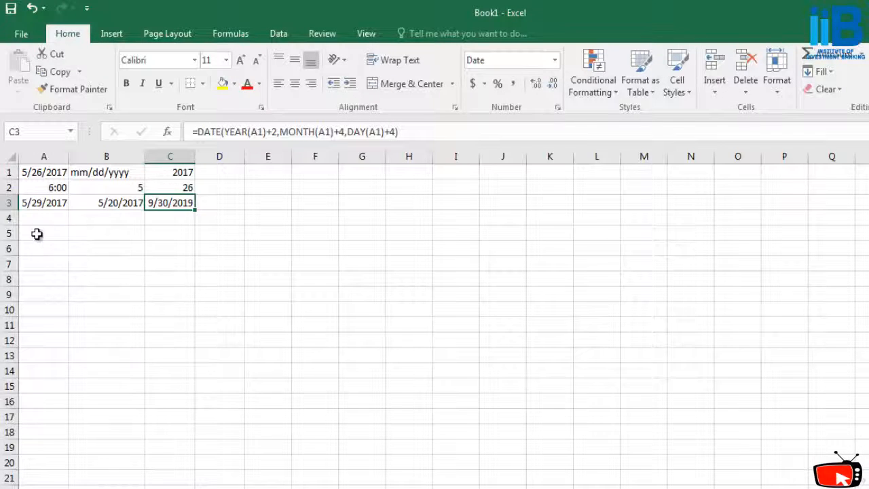
Step: Enter the formula =now() in cell B4 to return the current date
click(36, 233)
click(52, 213)
click(108, 205)
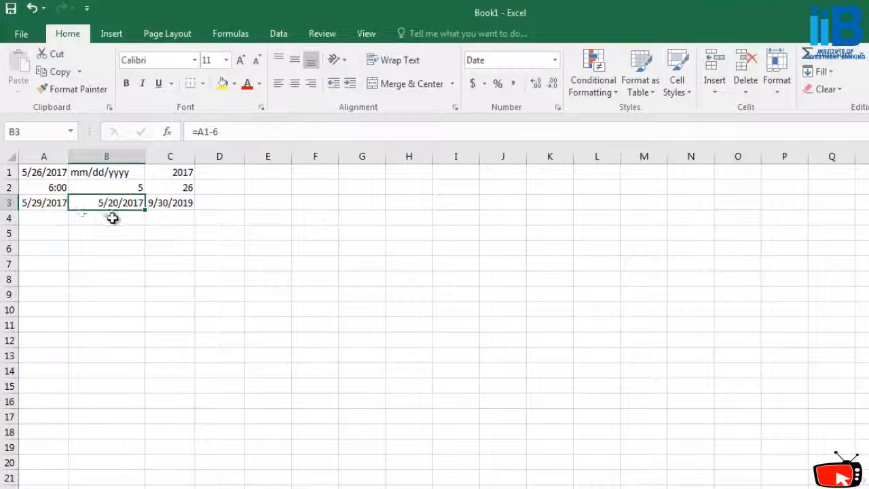
click(112, 218)
text(=now)
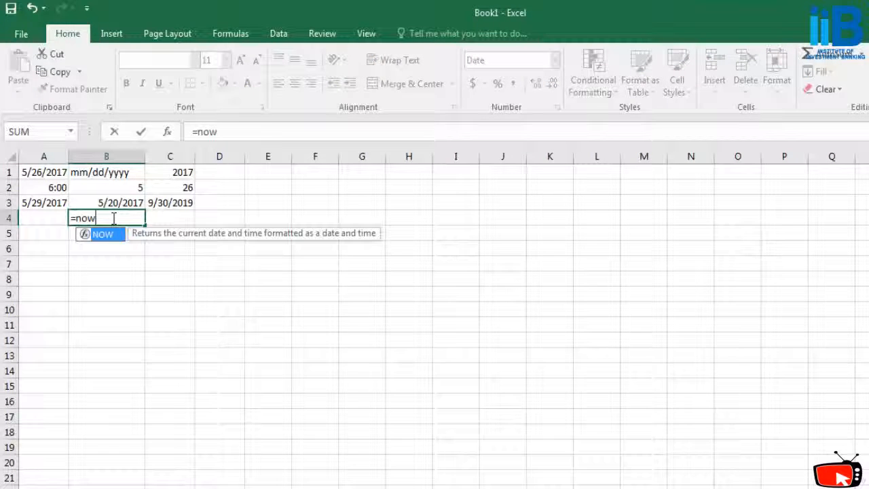
text(())
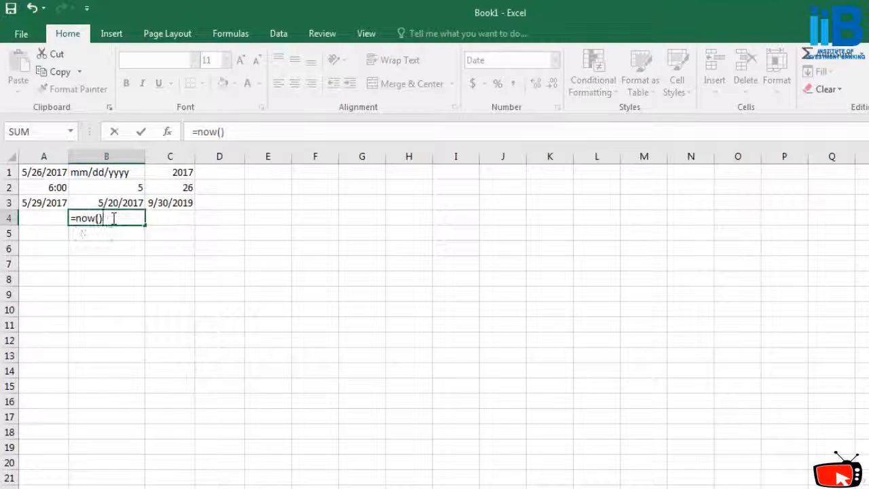
key(Return)
Step: Check the number format settings of cell B4 and close them without changing anything
click(122, 217)
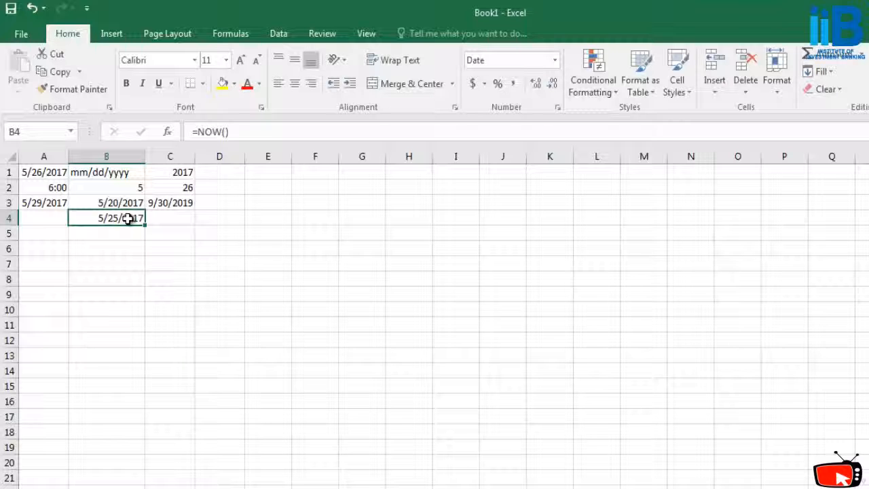
key(ctrl+1)
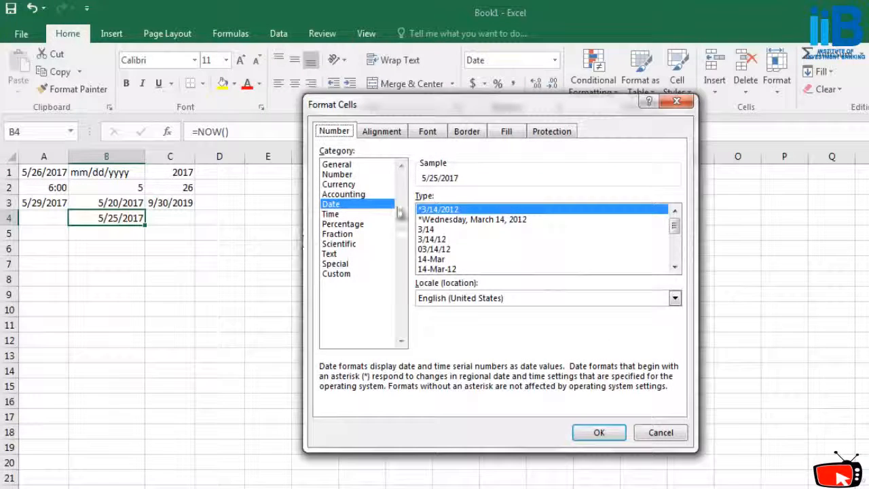
click(676, 101)
click(182, 213)
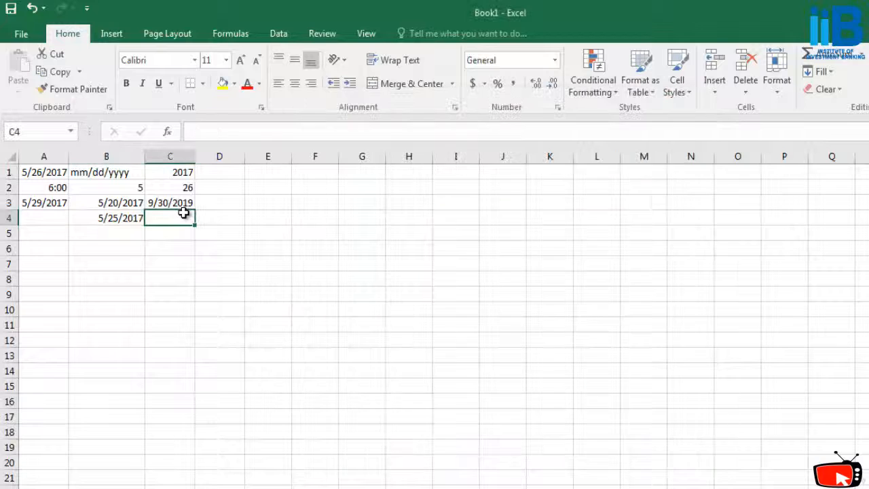
key(Home)
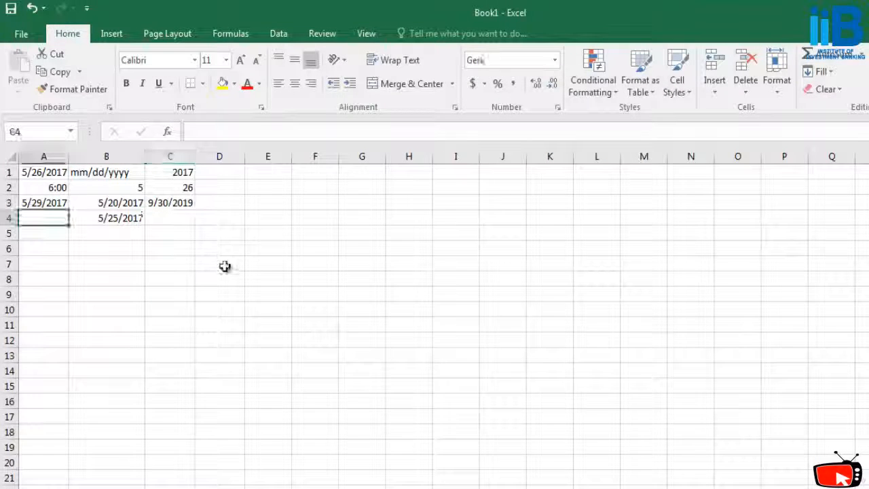
click(229, 215)
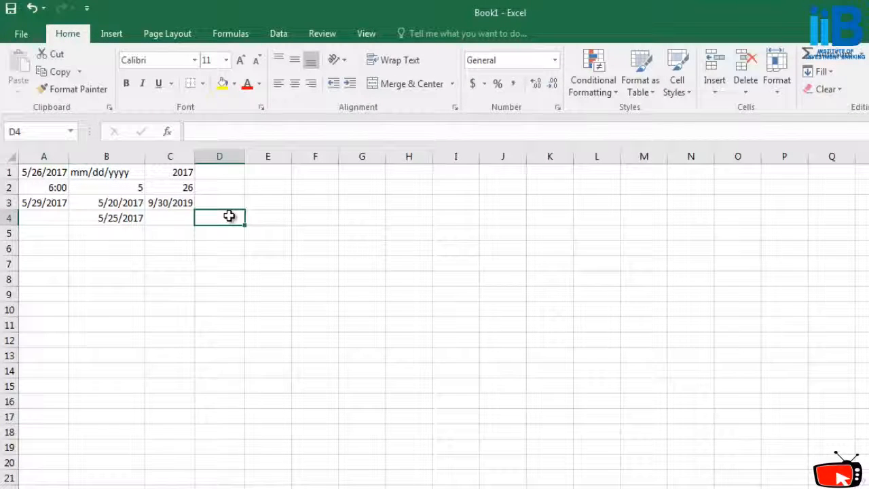
text(=)
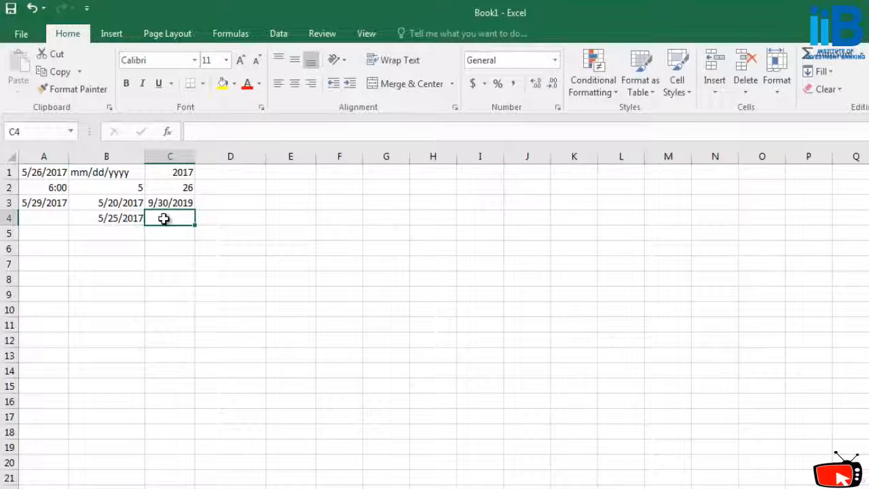
Step: Enter the formula =now()-today() in cell C4 to get only the current time
text(=now()
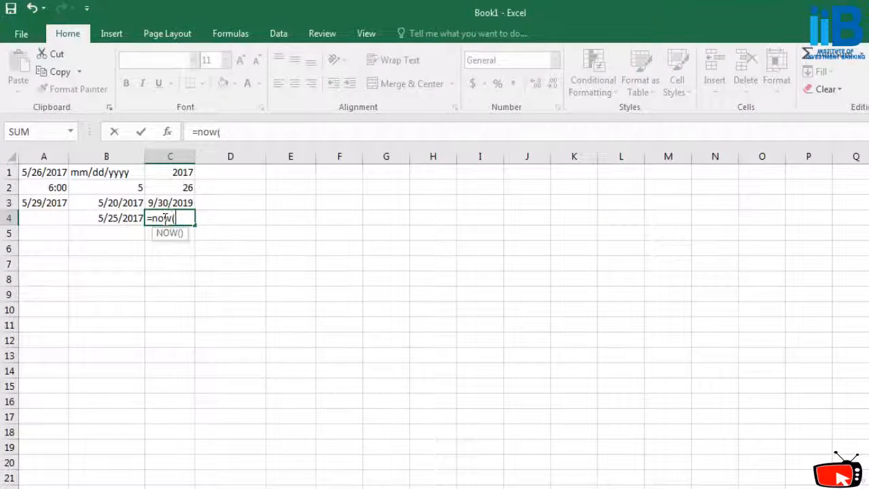
text()-toda)
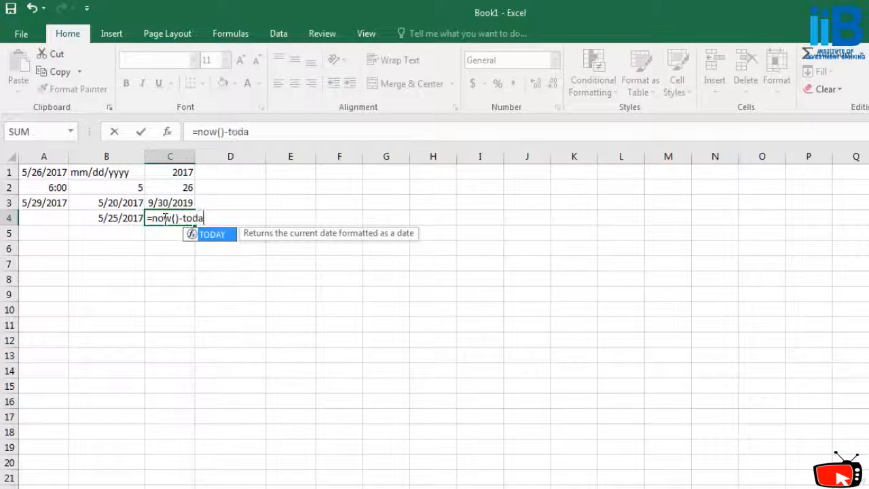
text(y())
key(Return)
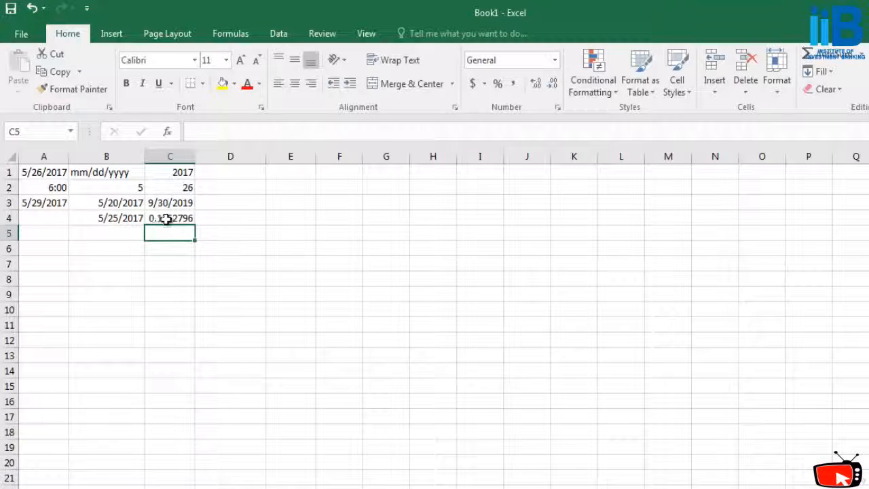
Step: Format cell C4 with the Time category and the 13:30 type
click(166, 218)
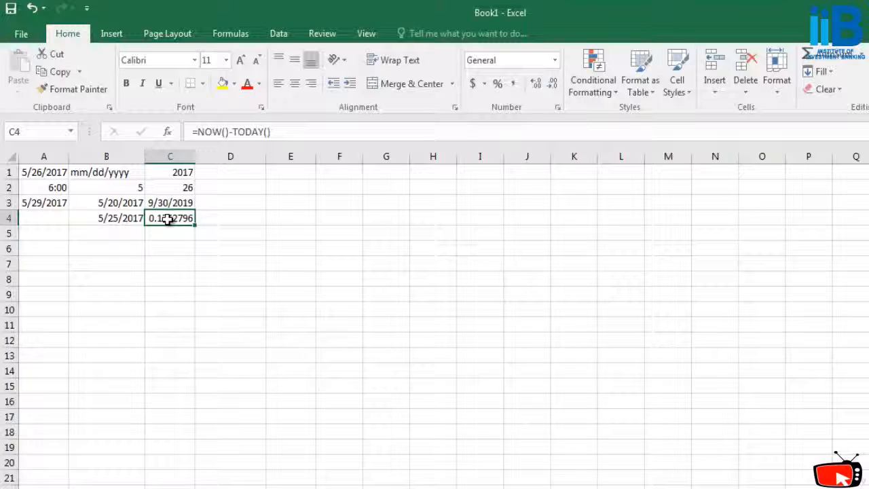
key(ctrl+1)
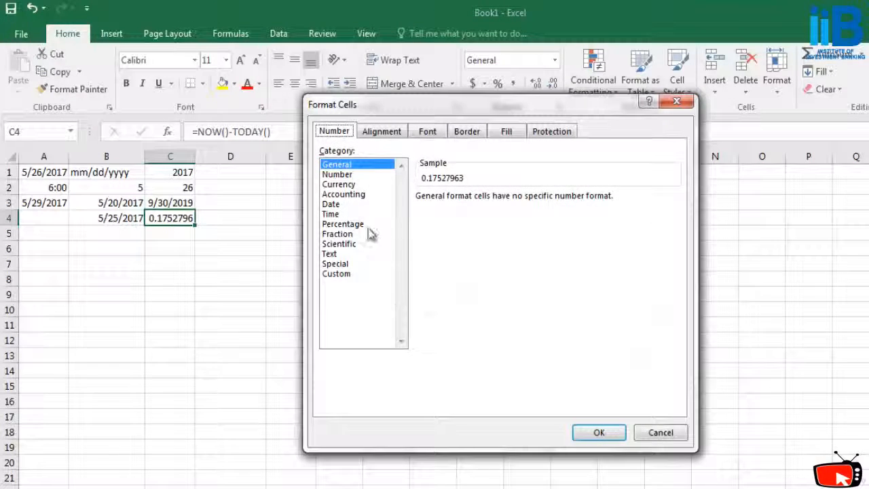
click(331, 214)
click(441, 220)
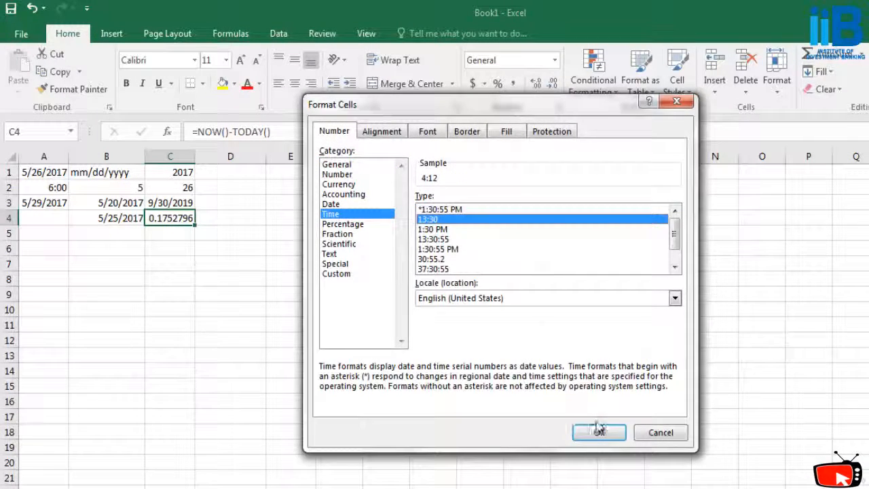
click(594, 431)
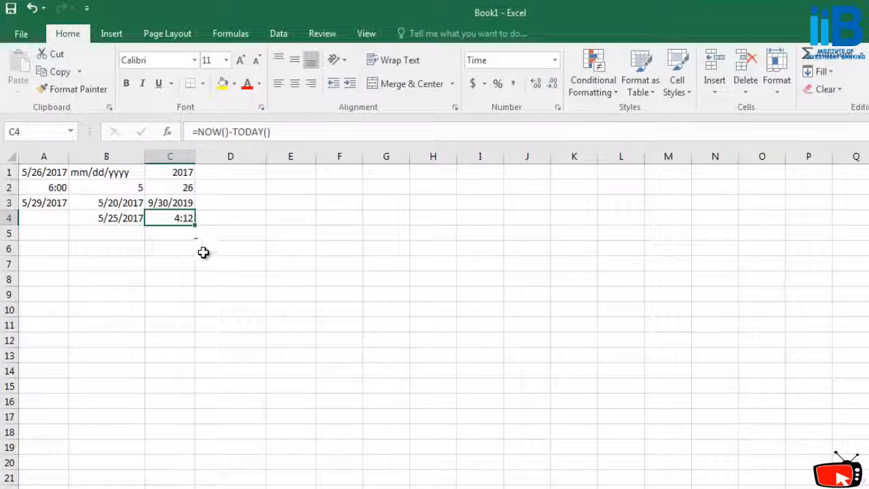
click(222, 250)
Step: Clear cell C4 and enter the formula =now() in cell D4 for the current date and time
click(184, 218)
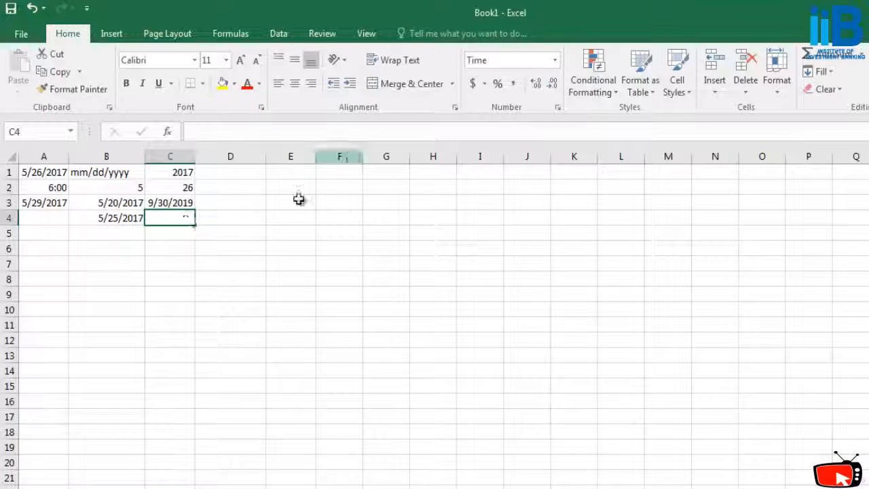
key(Delete)
click(253, 219)
text(=)
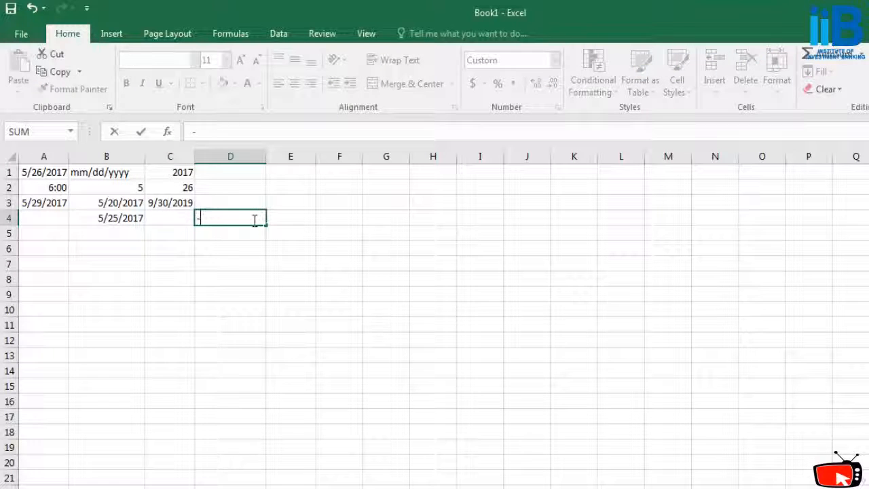
text(now())
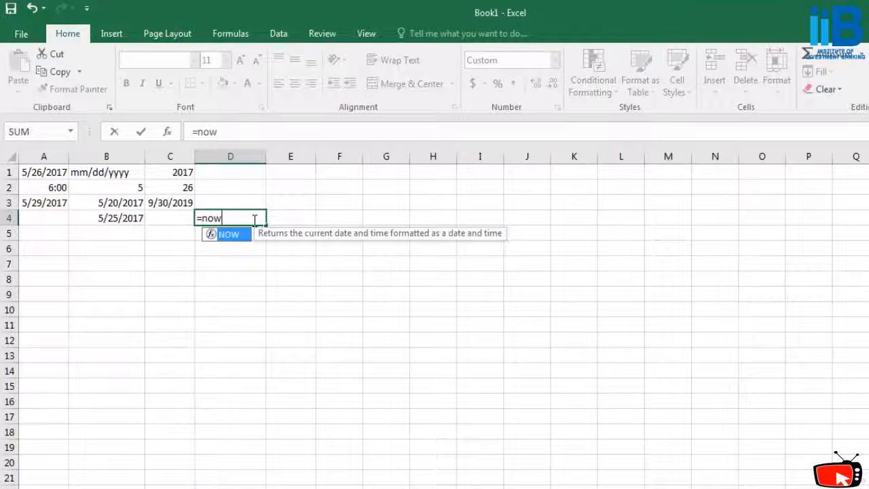
Step: Enter the formula =today() in cell E4 to return only the current date
click(291, 215)
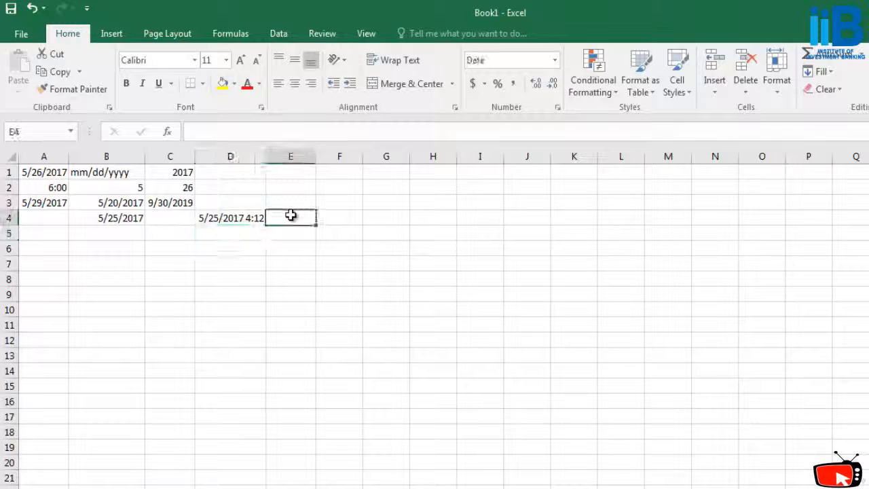
text(=ti)
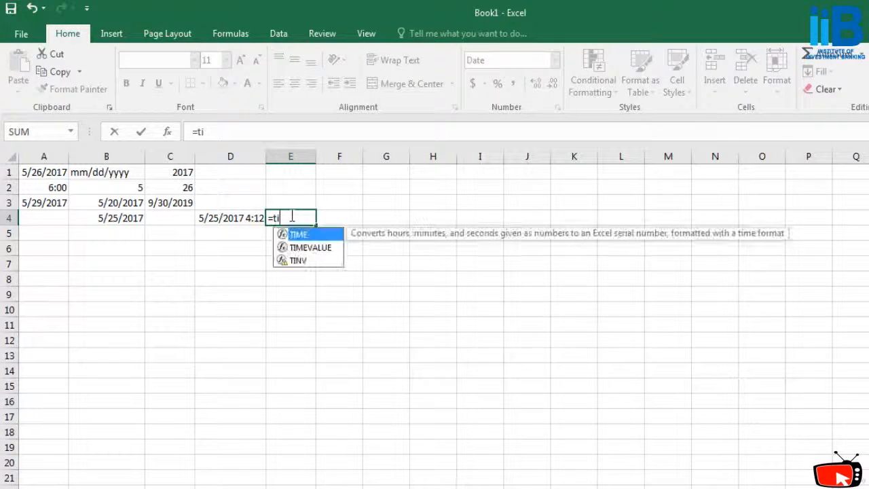
key(BackSpace)
text(oday)
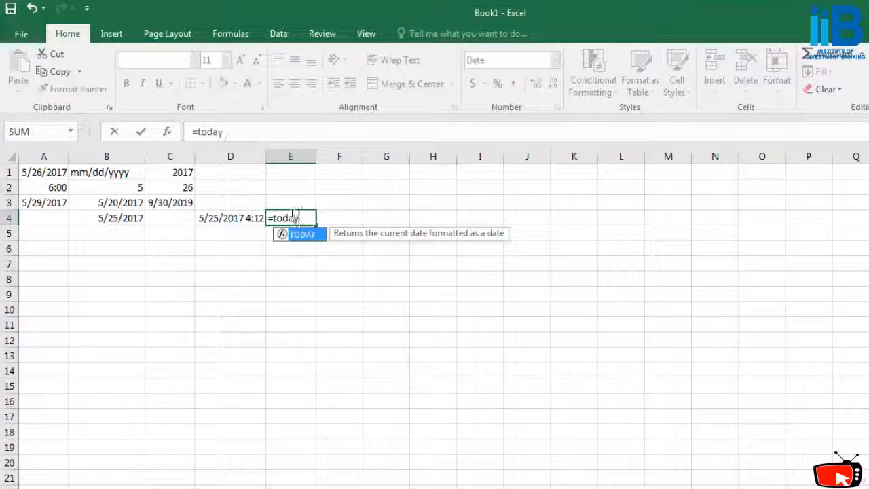
text(())
key(Return)
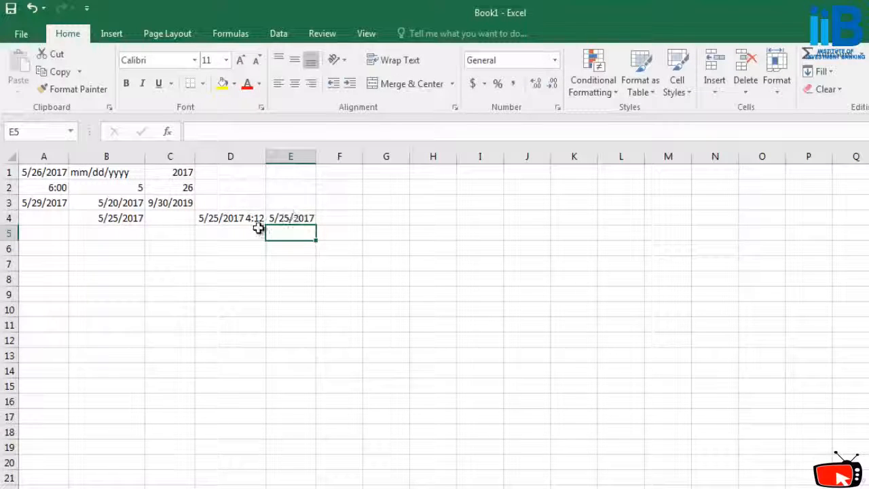
click(238, 236)
click(112, 239)
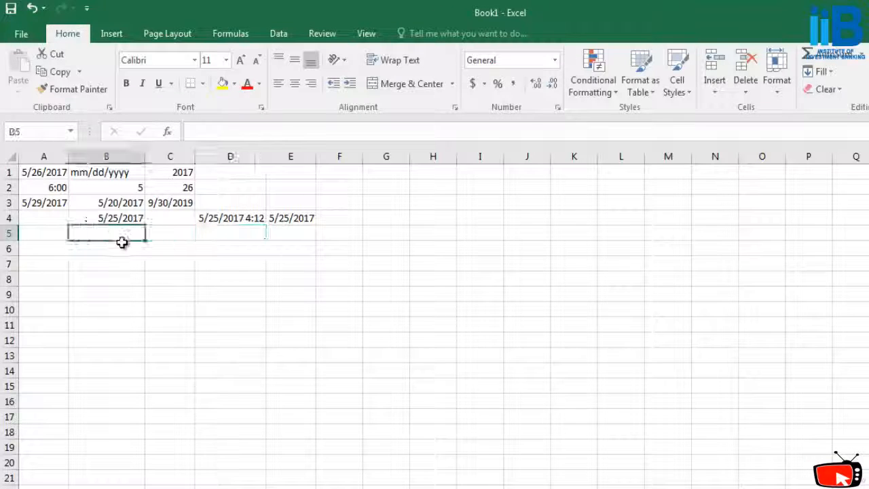
click(61, 190)
click(224, 217)
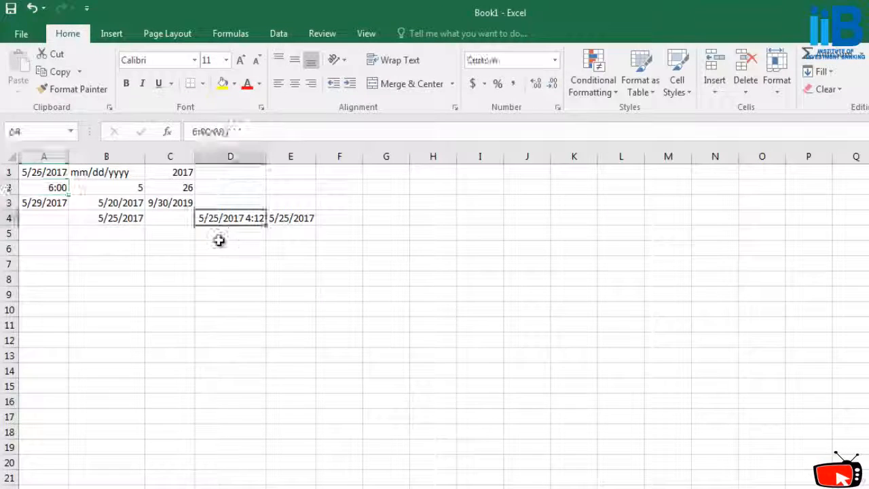
Step: Enter the time 4:30:40 in cell C5
click(167, 233)
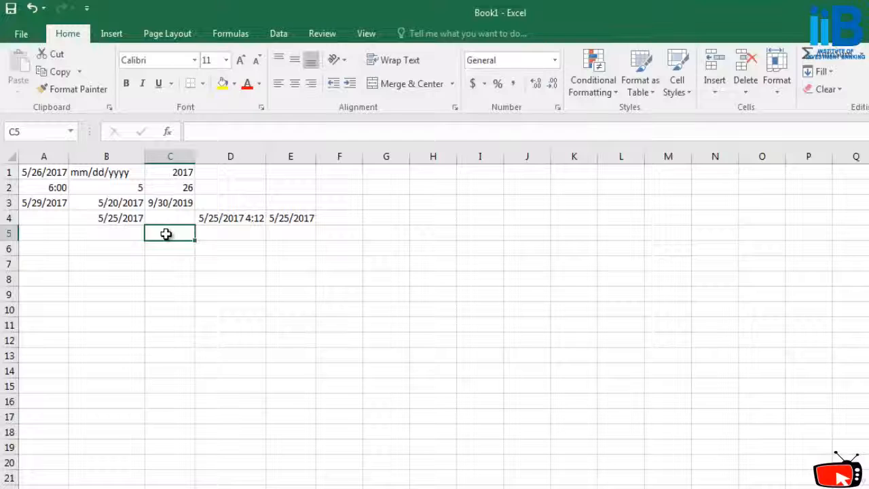
text($)
text(:3)
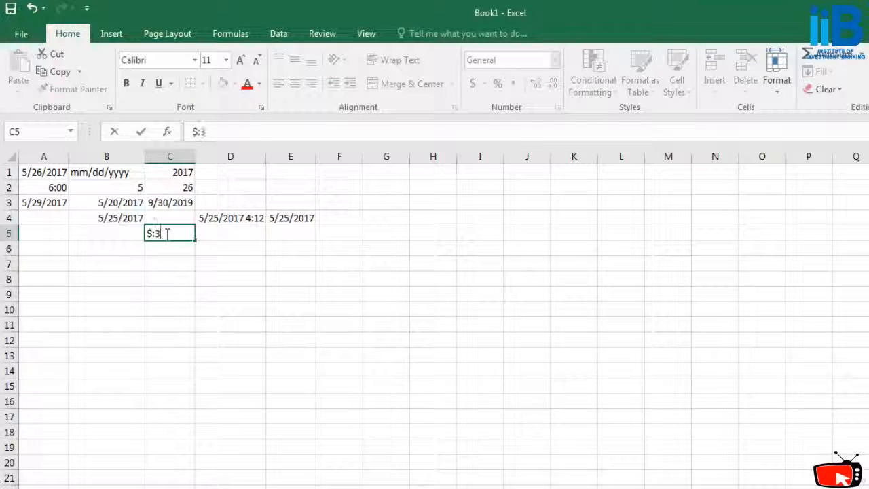
text(0:40)
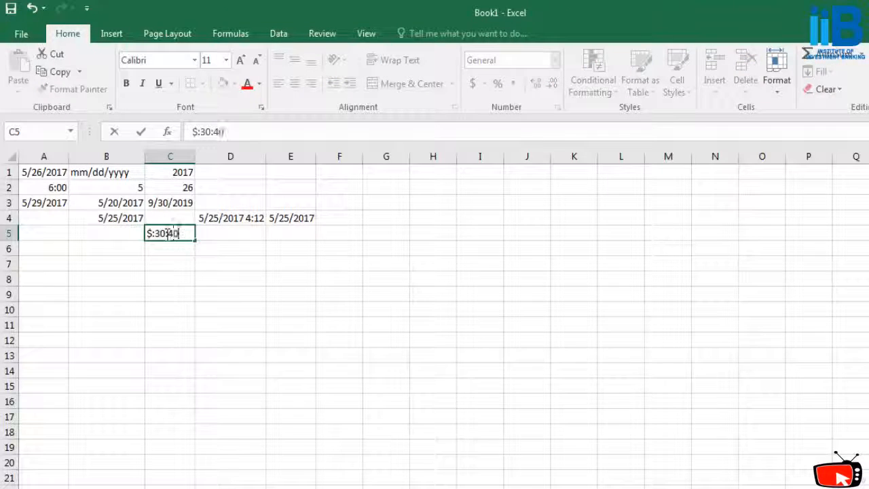
click(253, 283)
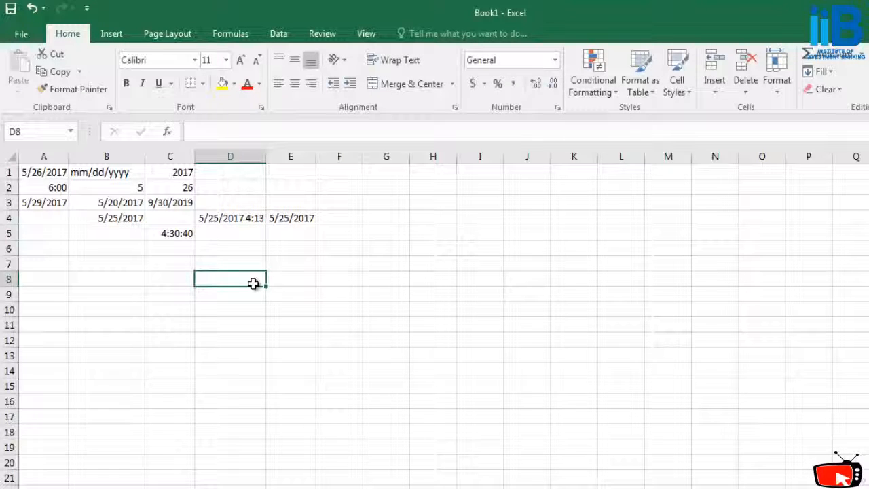
Step: Enter the formula =hour(C4) in cell D5 to extract the hour from the time in C4
click(217, 232)
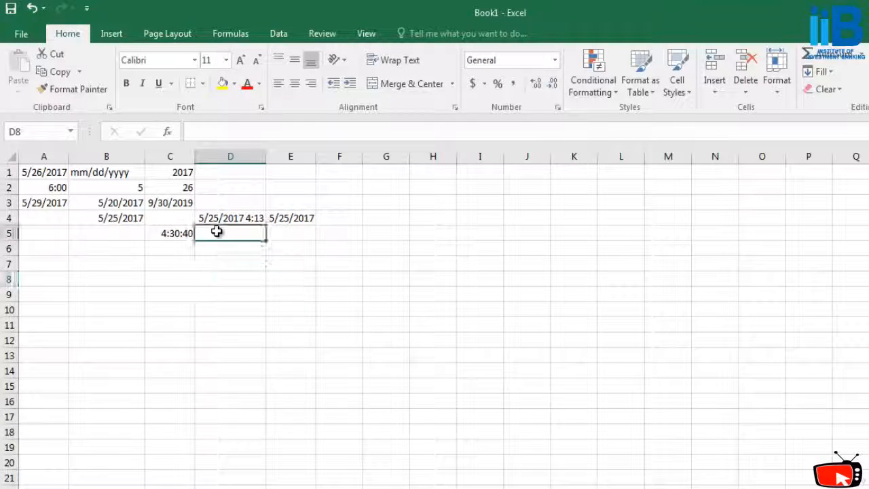
text(=hour()
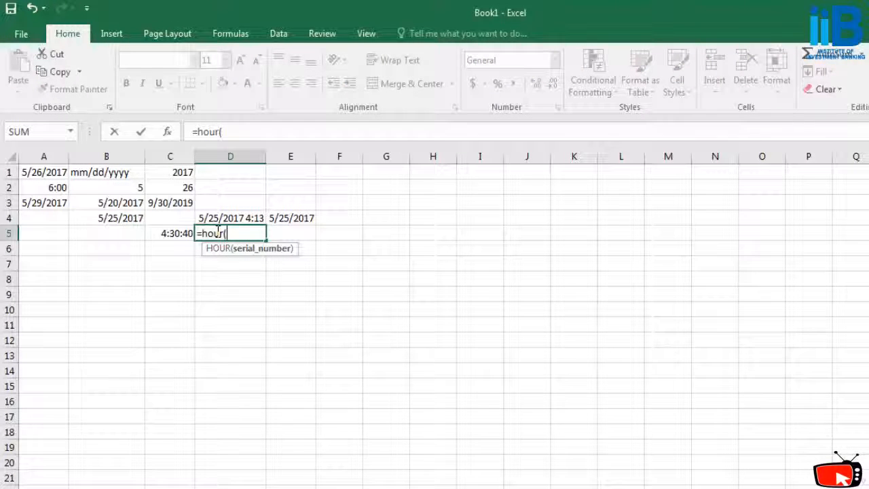
text(C5)
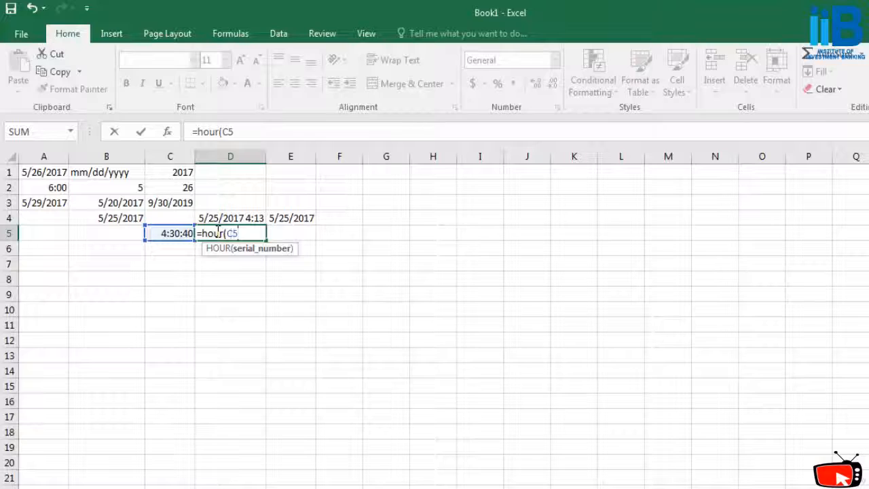
key(BackSpace)
text(d)
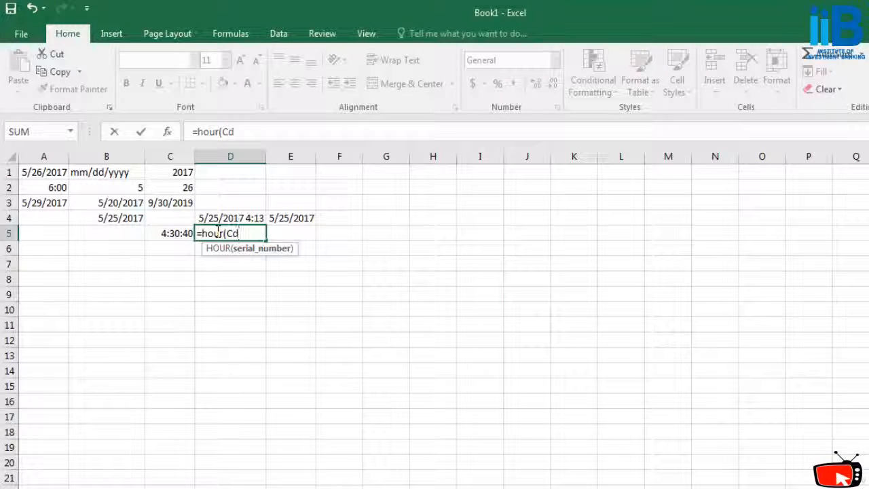
key(BackSpace)
text(4)
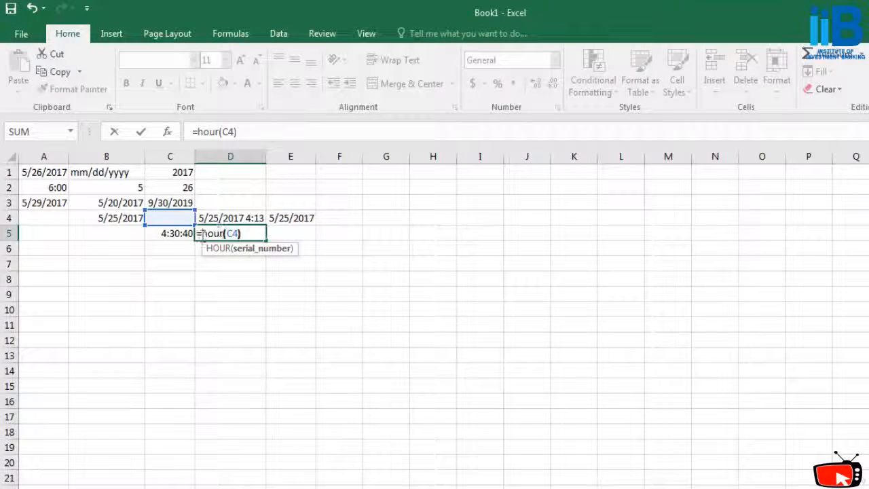
Step: Copy the time from cell C5 into cell C4, the cell referenced by the HOUR formula
click(178, 233)
key(ctrl+c)
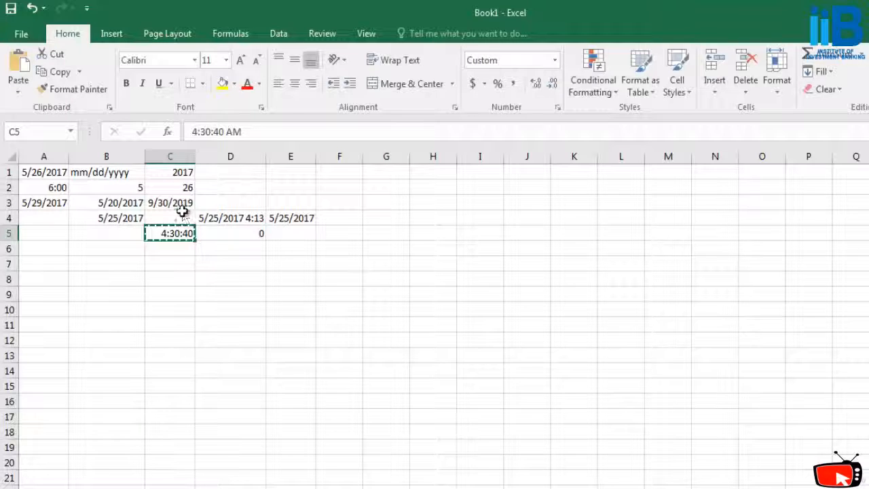
click(179, 216)
key(ctrl+v)
click(254, 235)
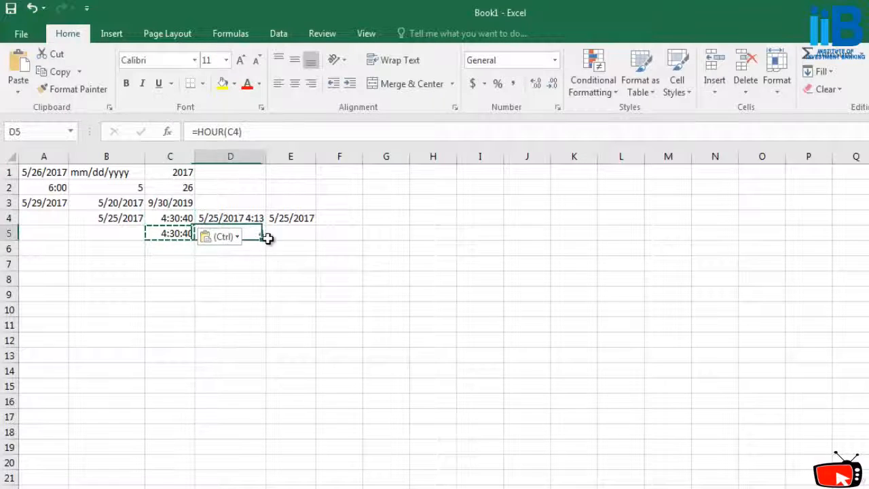
click(333, 264)
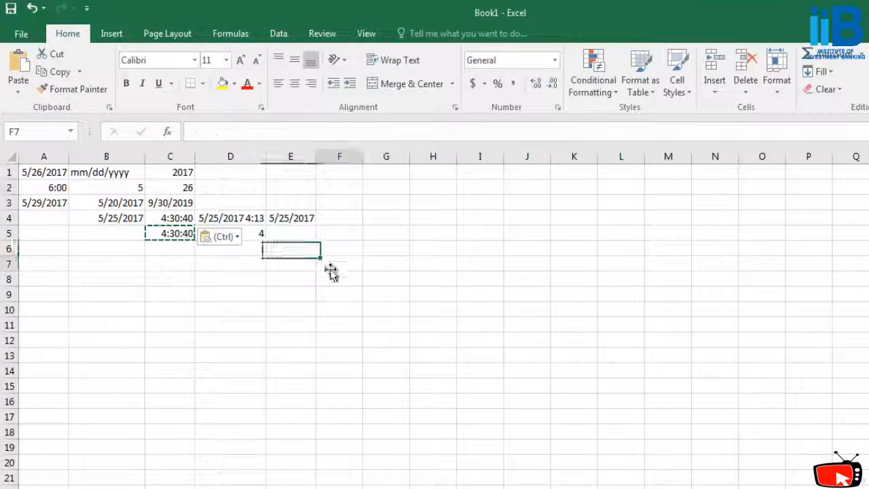
Step: Undo the paste into cell C4 and clear the time from cell C5
click(182, 237)
key(Escape)
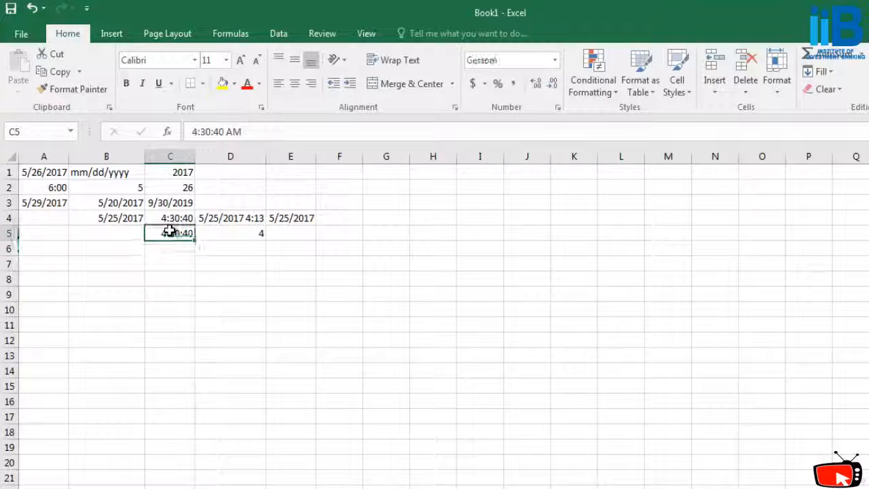
key(Delete)
key(ctrl+z)
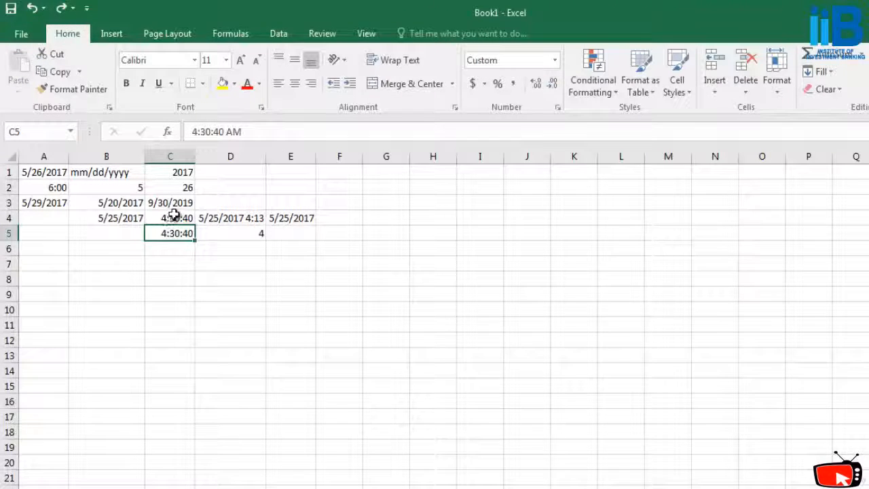
click(174, 215)
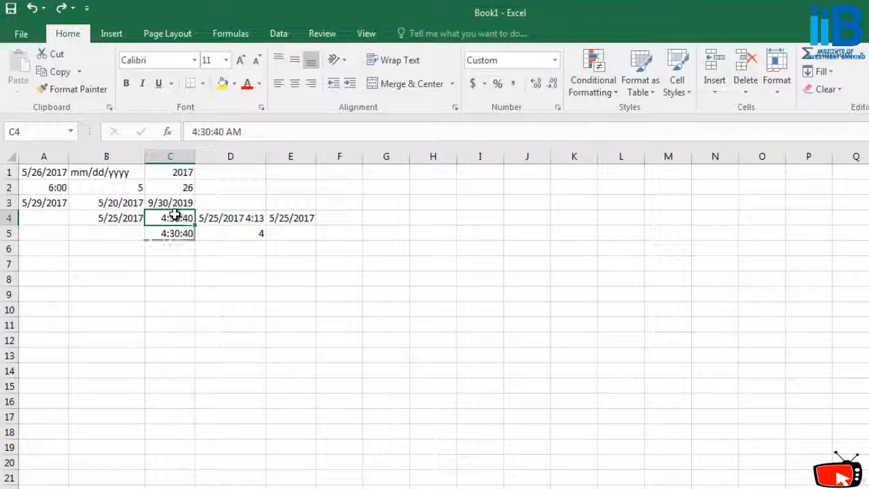
key(ctrl+z)
drag(176, 246, 178, 258)
key(Escape)
click(175, 233)
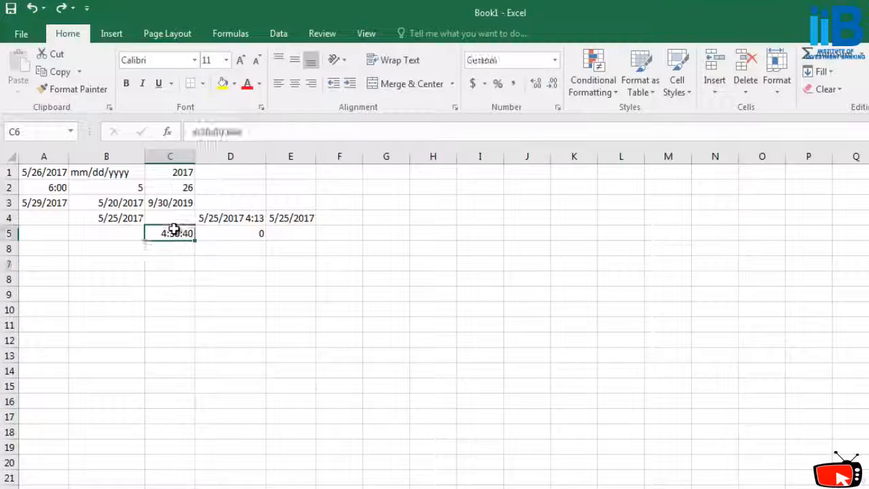
click(181, 259)
click(179, 234)
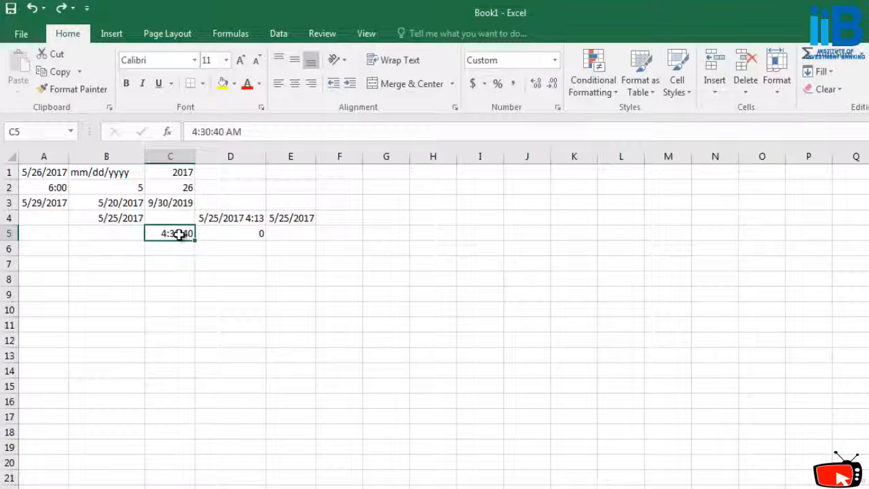
Step: Enter the time 10:45:40 in cell C4 for the HOUR formula
click(171, 218)
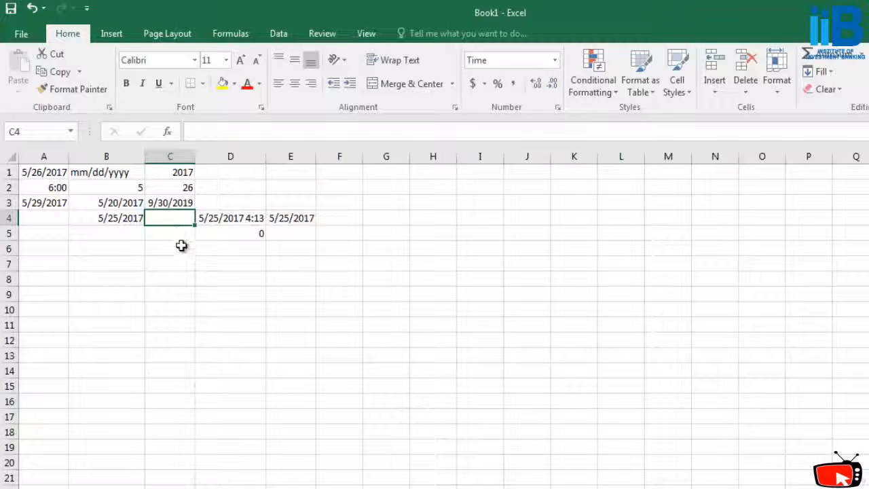
click(180, 247)
click(175, 215)
double_click(175, 215)
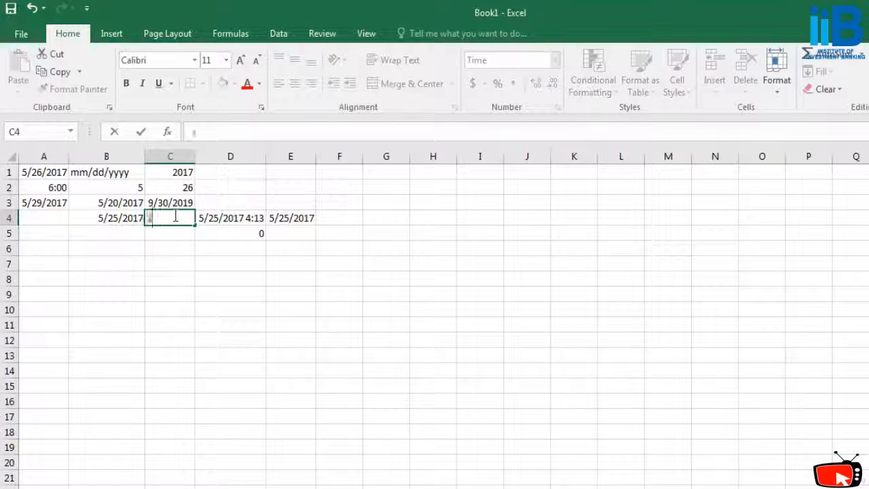
text(10:45)
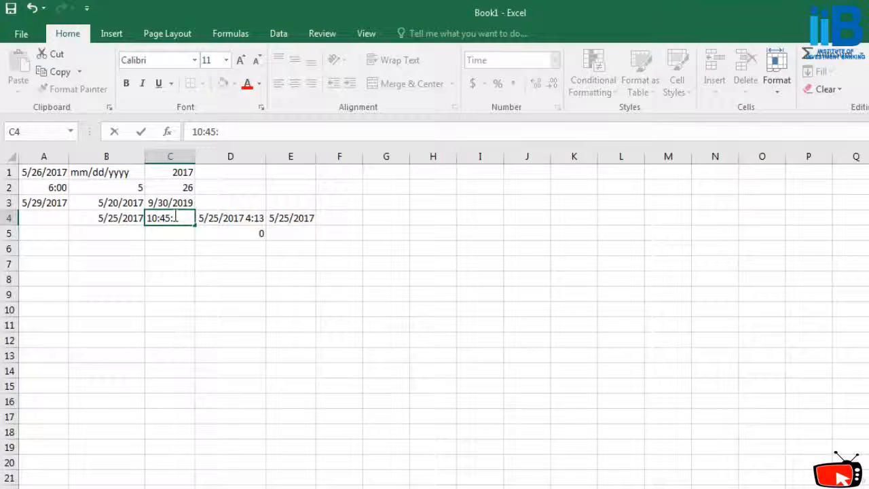
text(:20)
text(40)
key(Return)
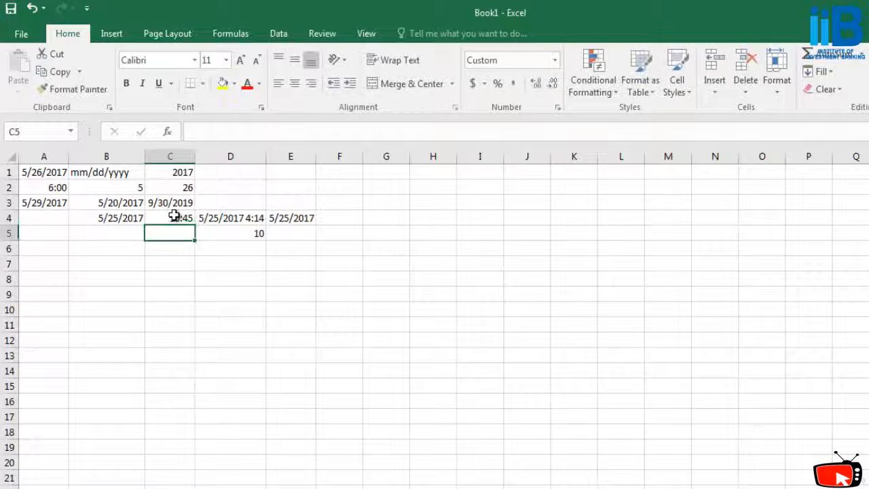
Step: Try to extract the minutes with the formula =min(C4) in cell E5
click(259, 234)
click(295, 235)
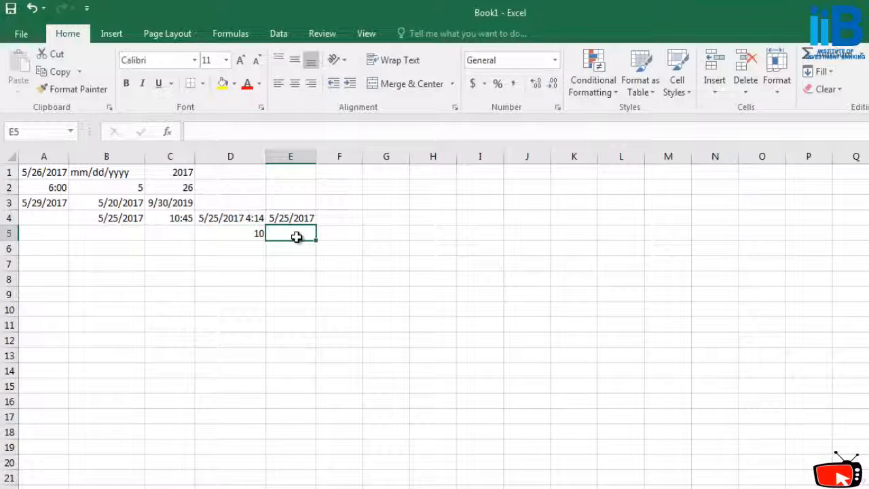
text(=min)
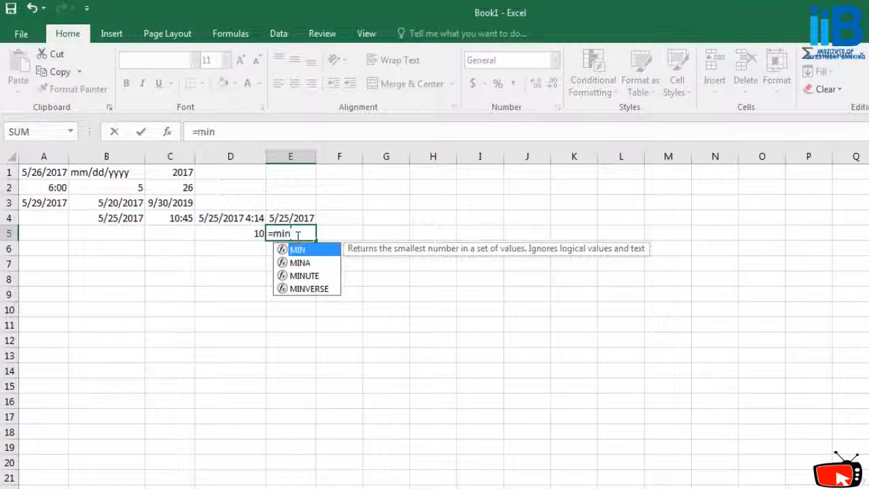
key(Down)
key(Down)
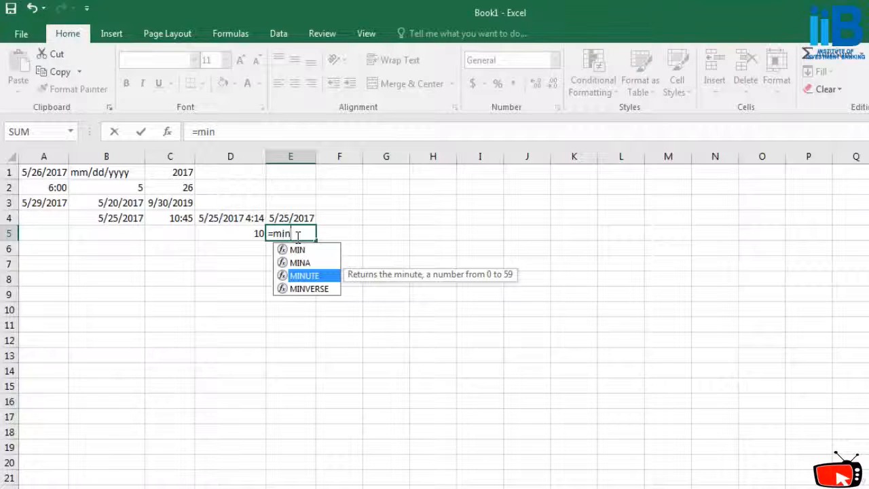
text((C4)
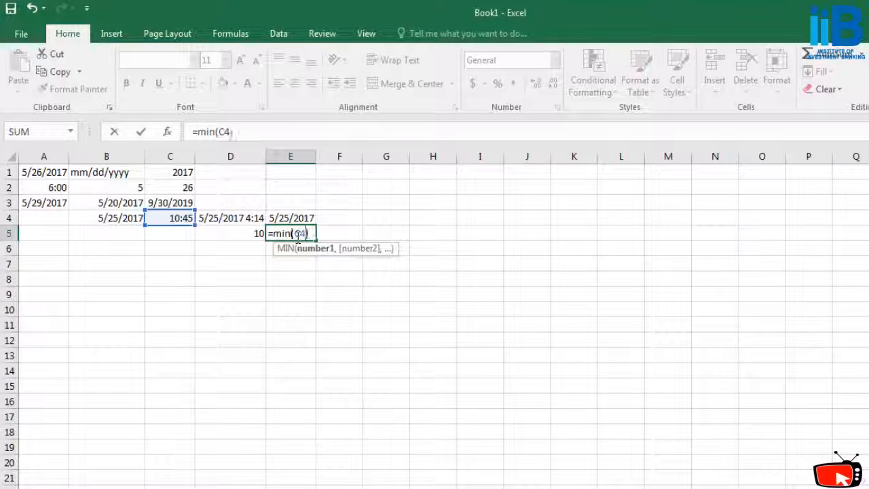
key(Return)
click(306, 231)
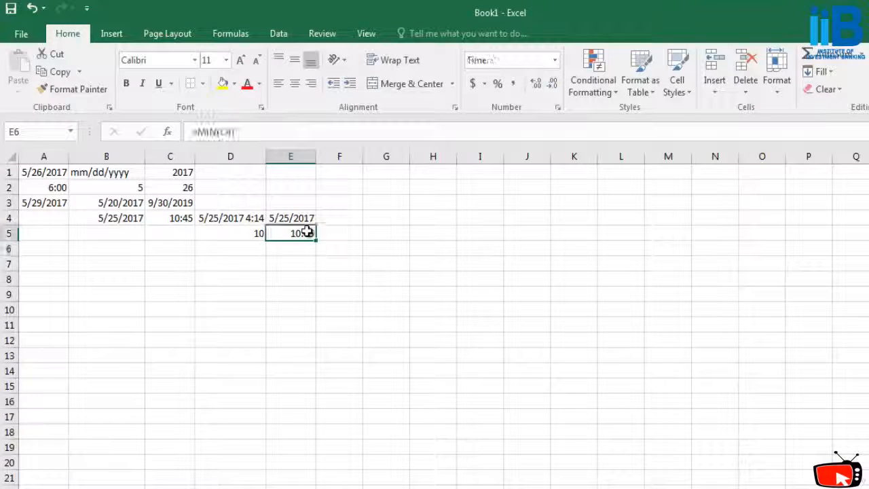
Step: Enter the time 10:45:40 in cell C6 and replace the E5 formula with =minute(C6) to extract its minutes
click(188, 221)
double_click(188, 220)
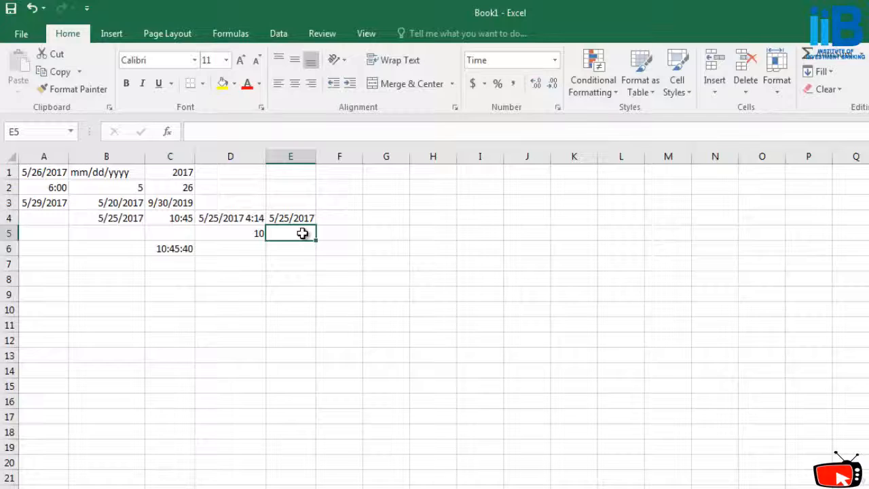
text(=)
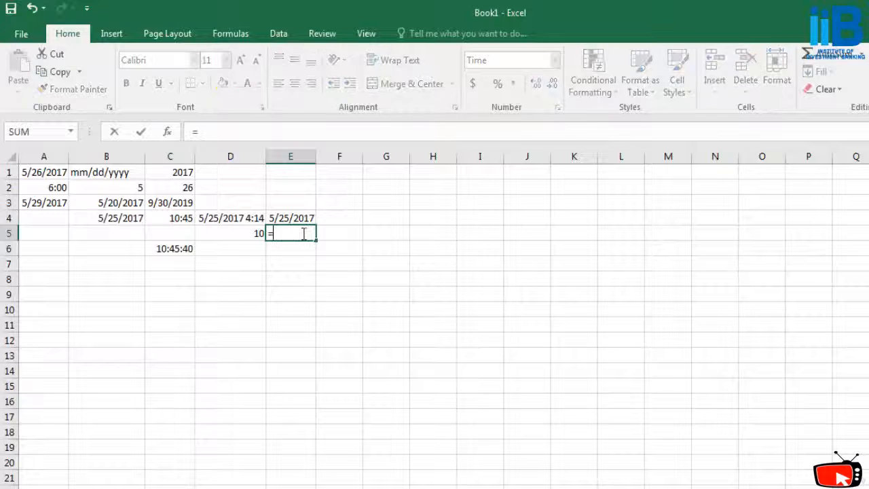
text(minute)
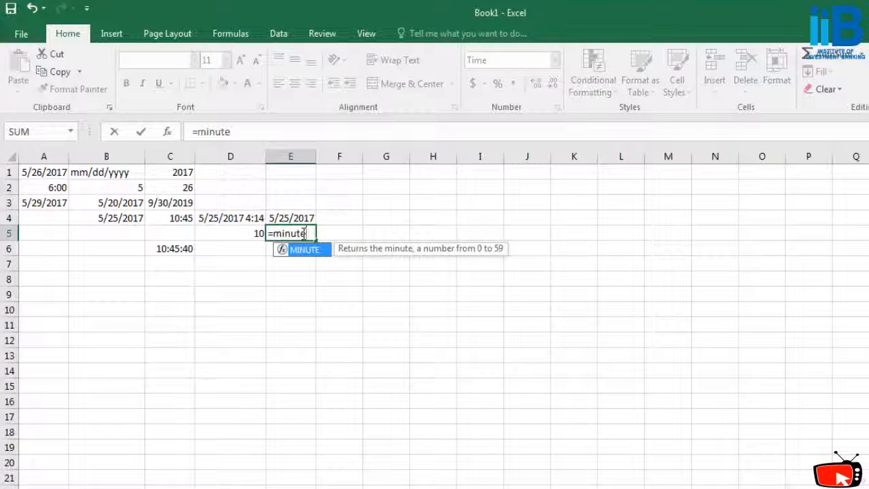
text((c6)
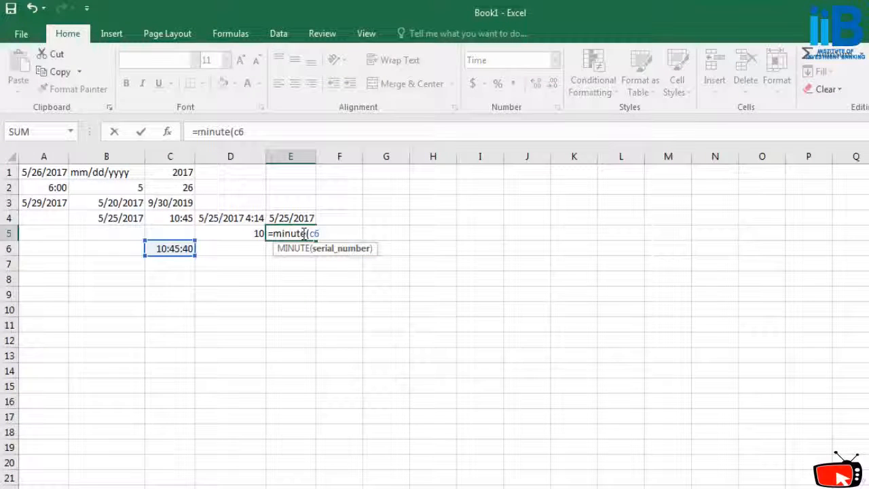
key(BackSpace)
key(BackSpace)
text(C6)
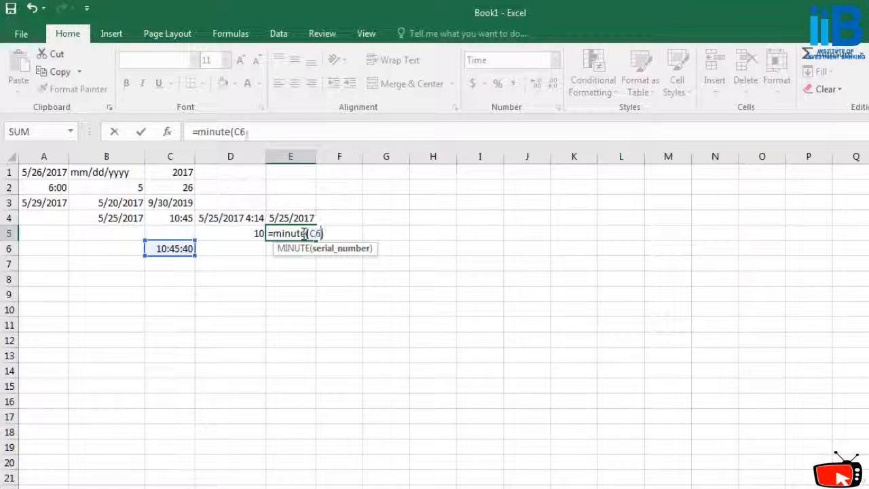
key(Return)
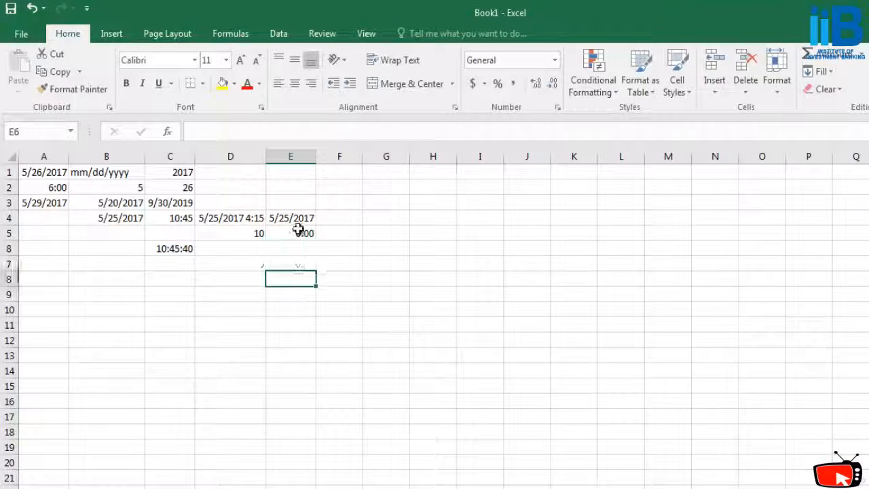
click(301, 233)
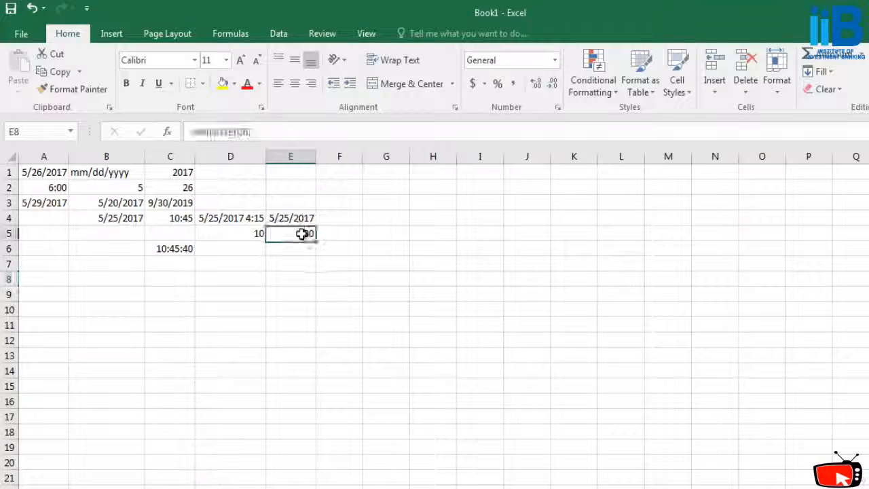
click(172, 249)
click(300, 233)
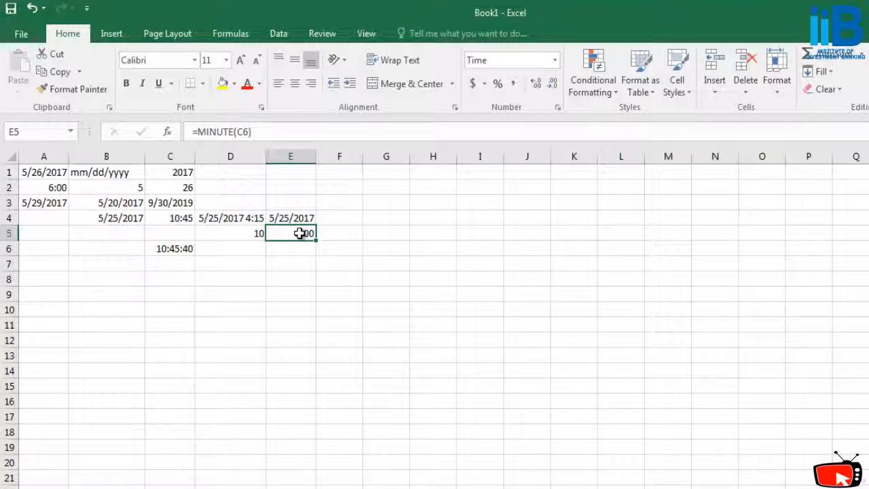
click(300, 248)
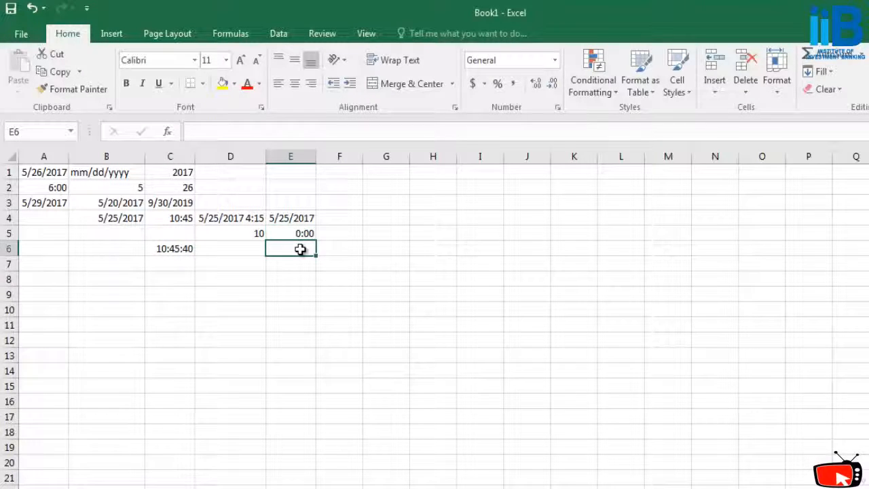
Step: Extract the minutes of the time in C6 with the formula =minute(C6) in cell F5
click(337, 233)
text(=minute)
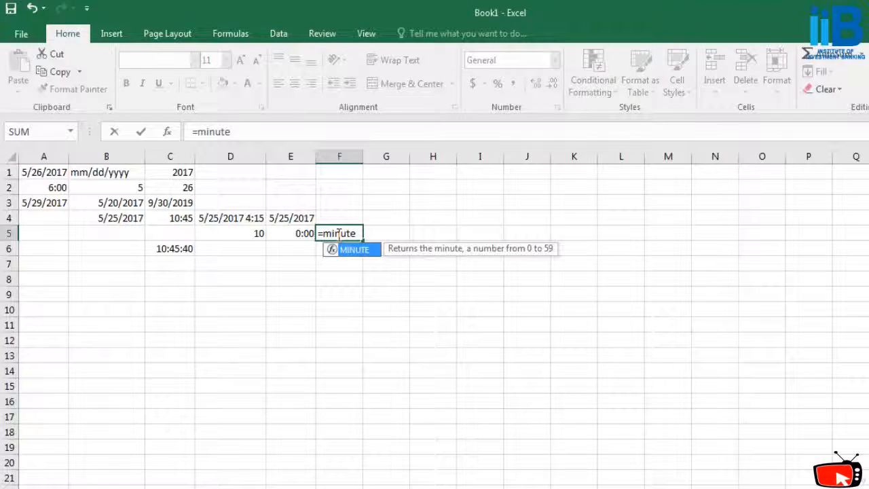
text(()
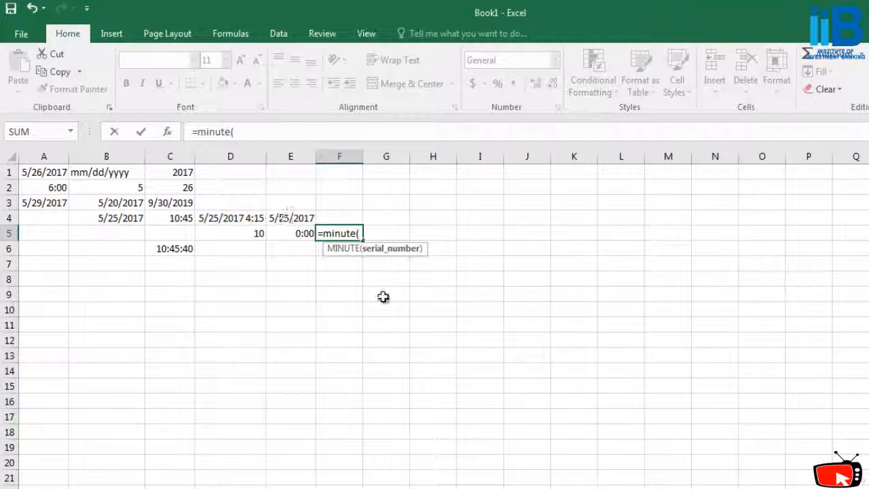
text(C6))
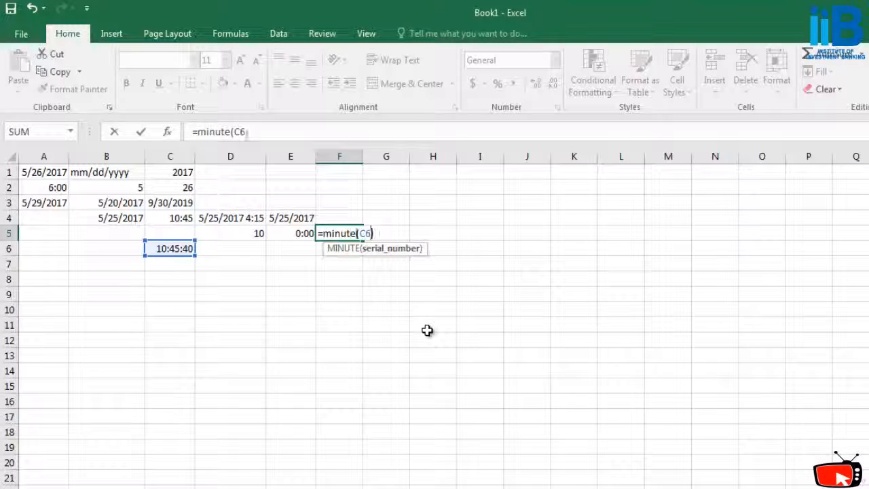
key(ctrl+Return)
key(Return)
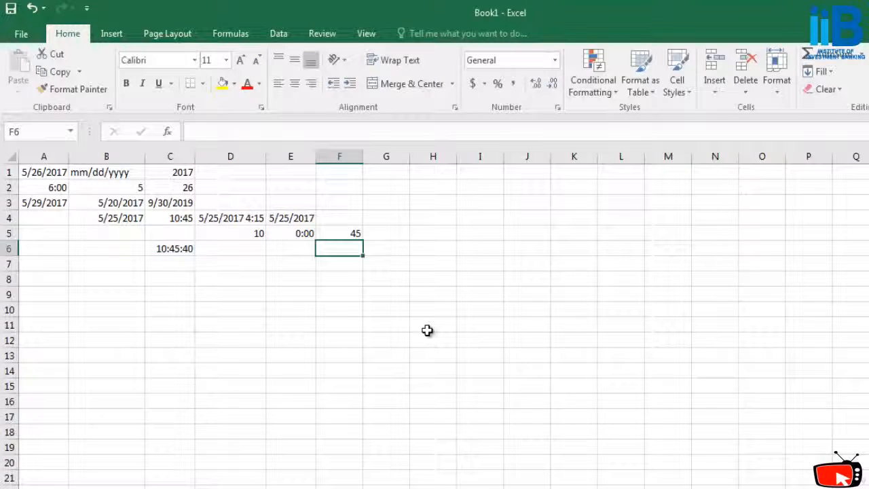
click(379, 234)
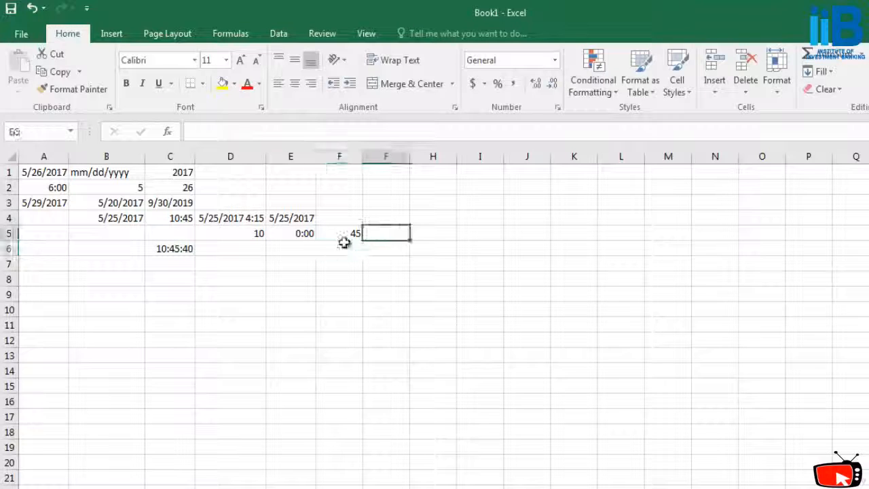
click(290, 218)
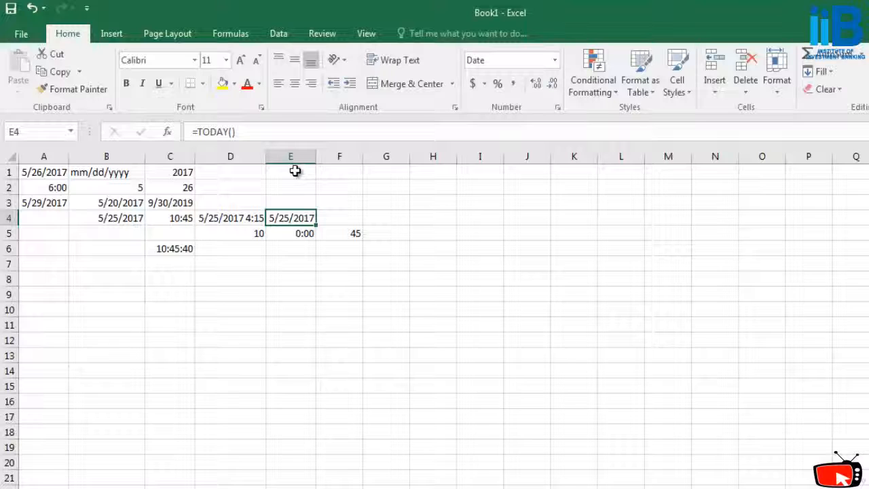
drag(295, 171, 295, 416)
click(370, 373)
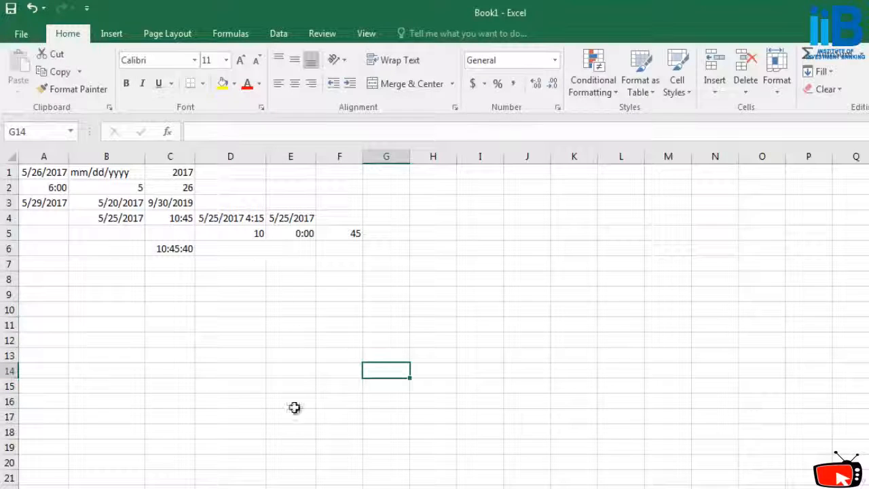
click(300, 232)
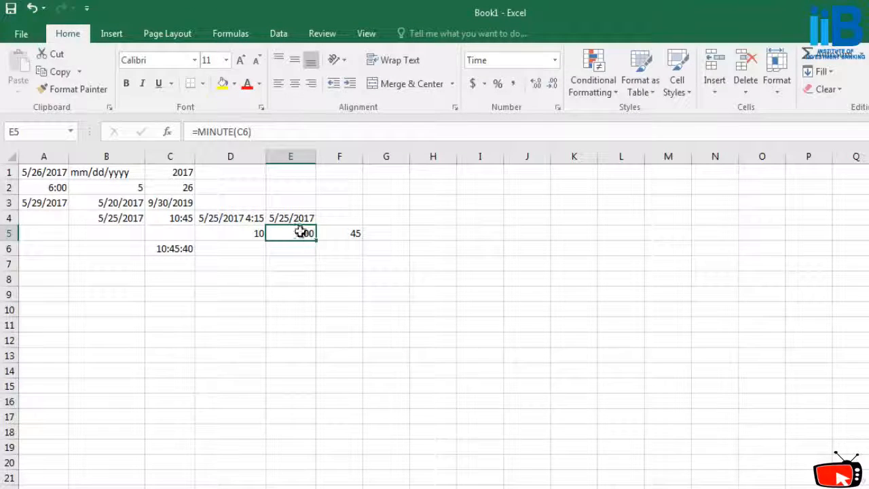
Step: Extract the seconds of the time in C6 with the formula =second(C6) in cell G5
click(378, 234)
text(=second)
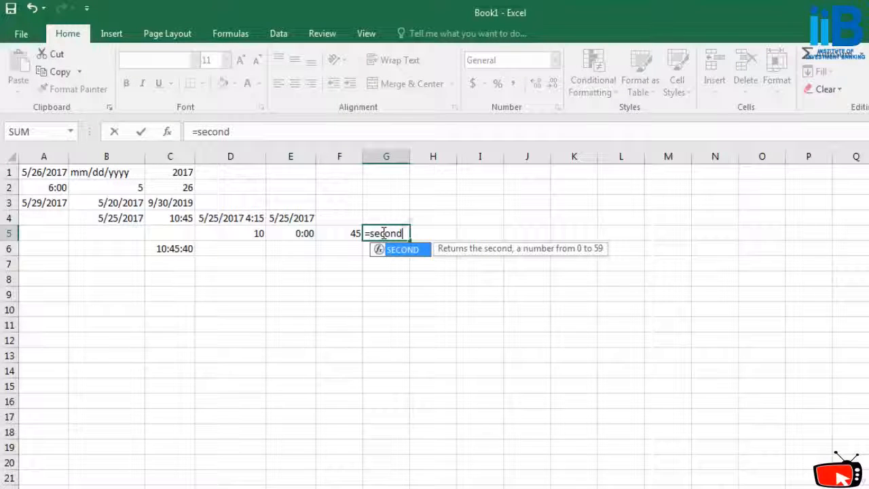
text((C6)
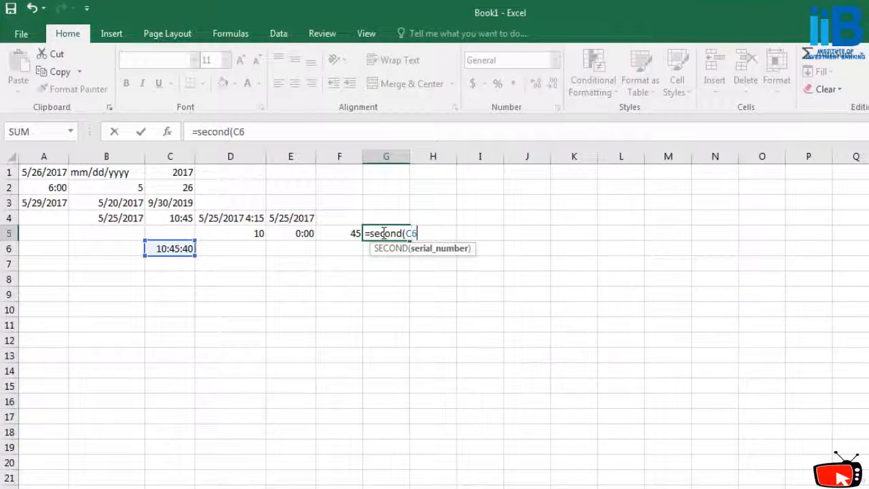
text())
key(Return)
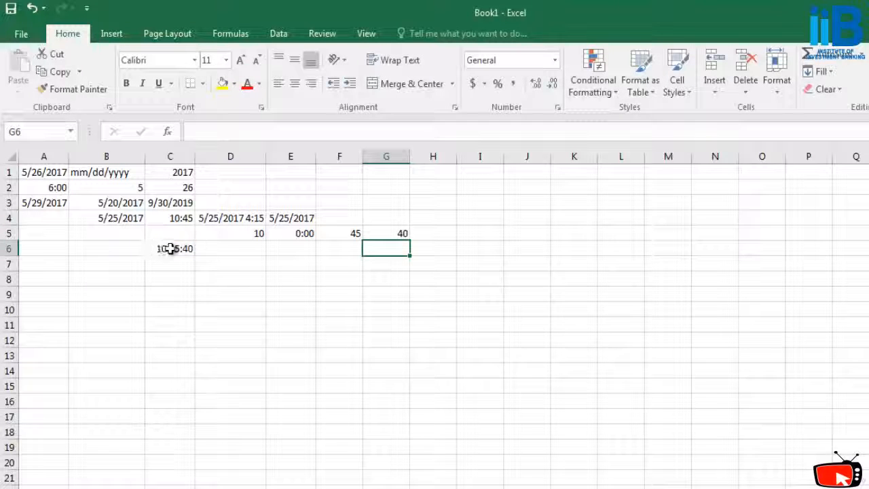
click(264, 234)
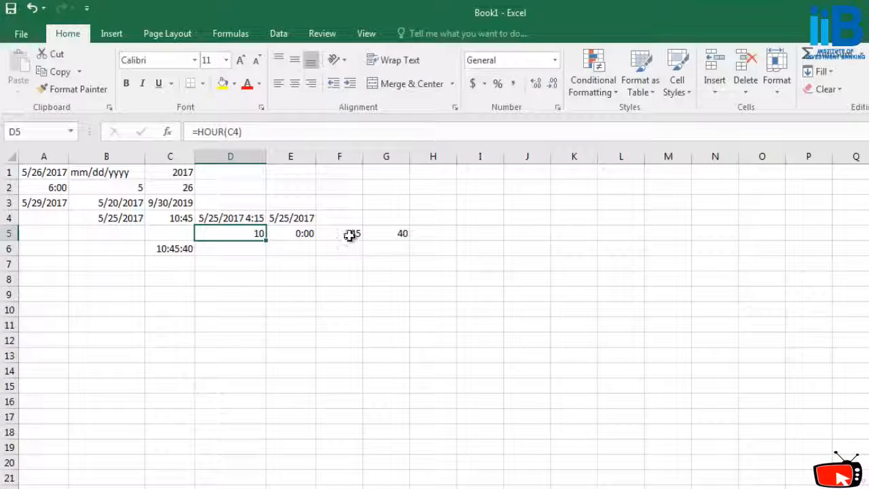
click(392, 234)
Step: Enter the time 10:45:48 in cell C8
click(175, 276)
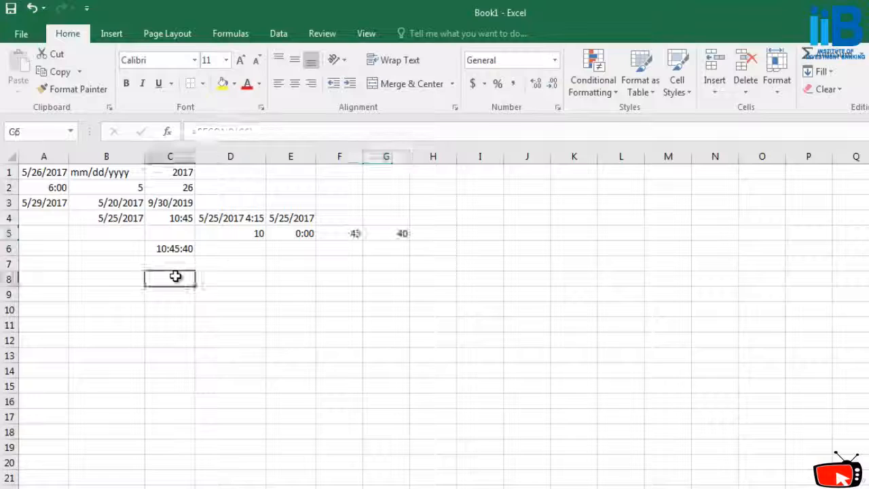
text(10)
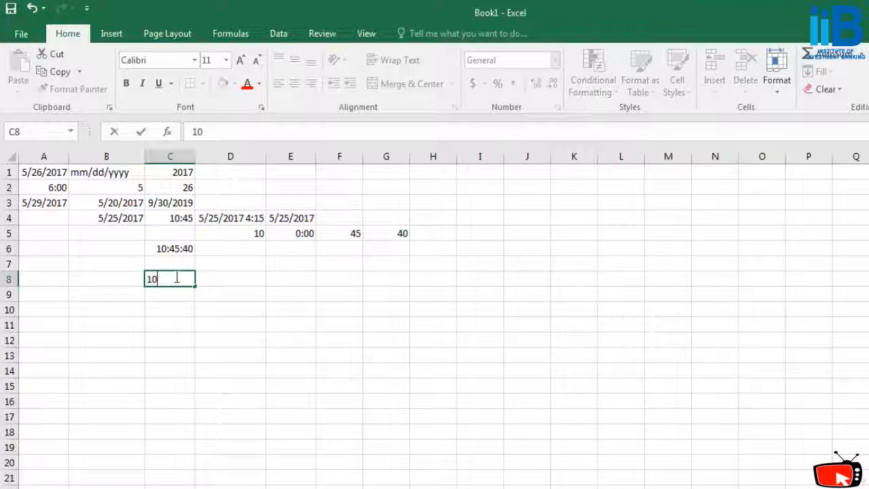
text(:45:48)
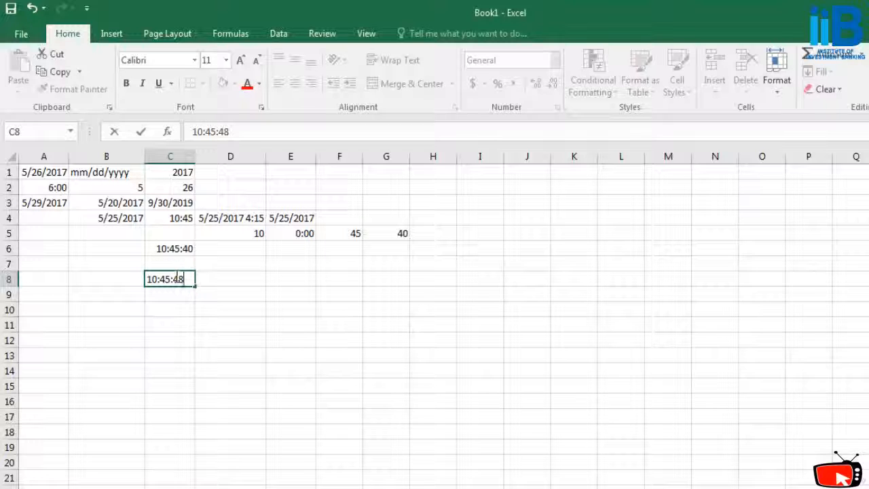
click(290, 310)
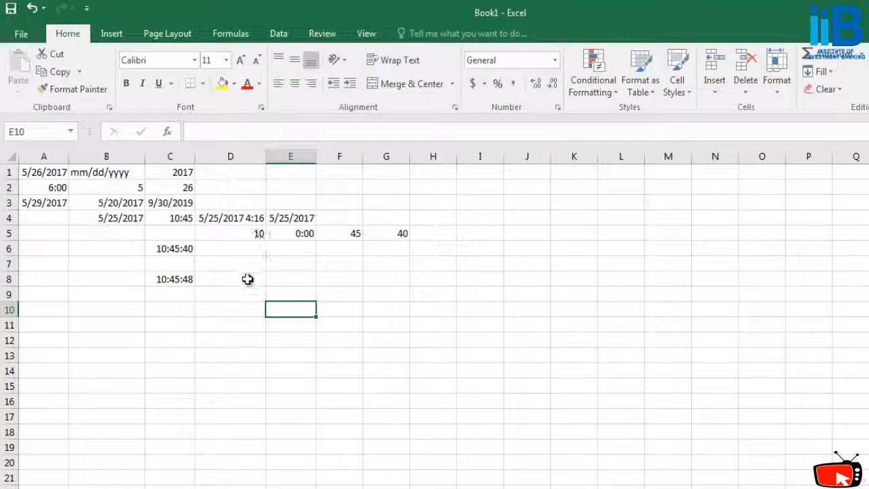
Step: Extract the hour of the time in C8 with the formula =hour(C8) in cell D8
click(240, 282)
text(=)
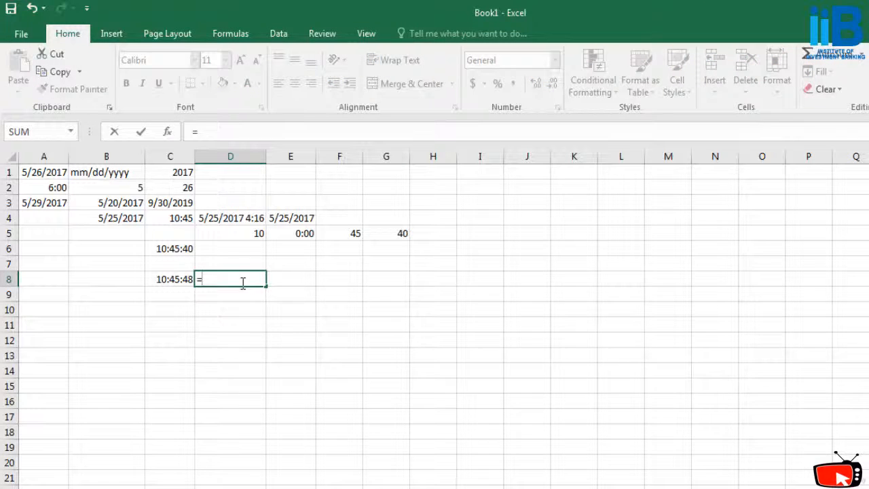
text(hour)
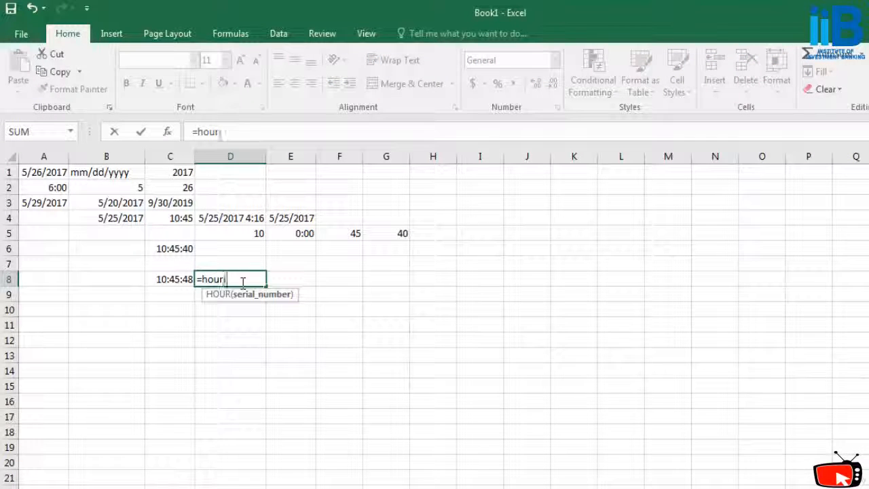
text((C8))
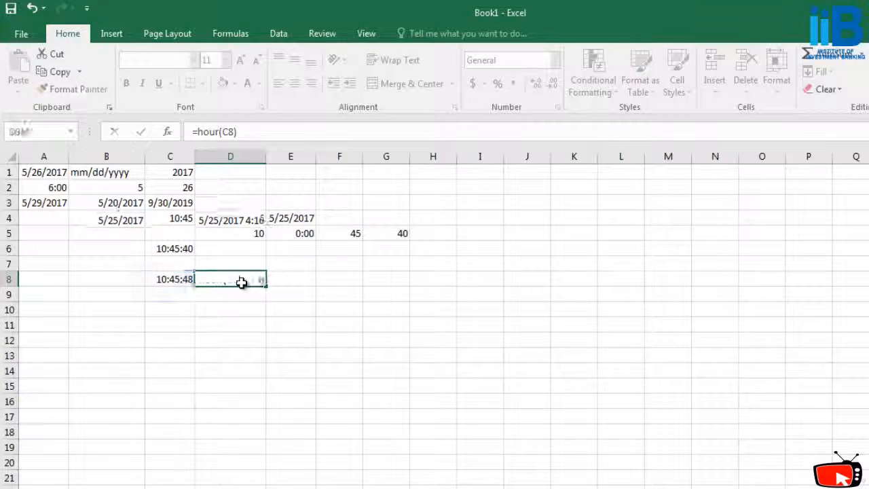
key(Return)
Step: Extract the minutes of the time in C8 with the formula =minute(C8) in cell F8
click(291, 278)
click(335, 279)
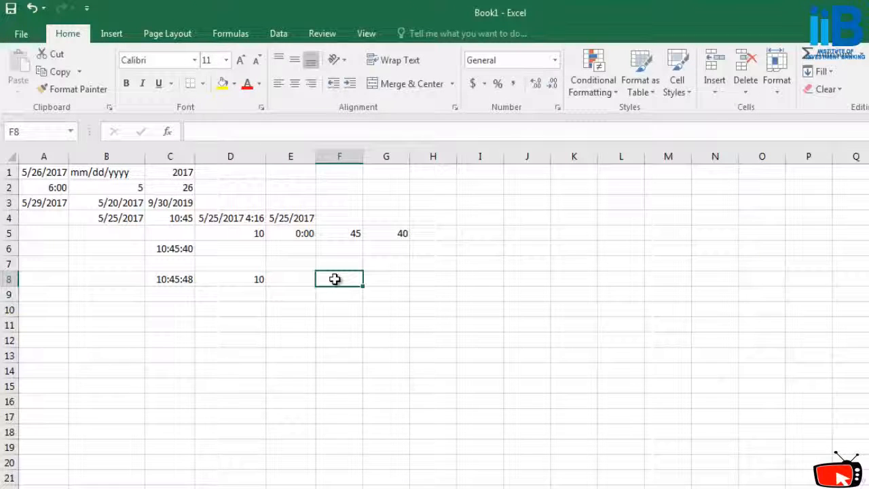
text(=minute)
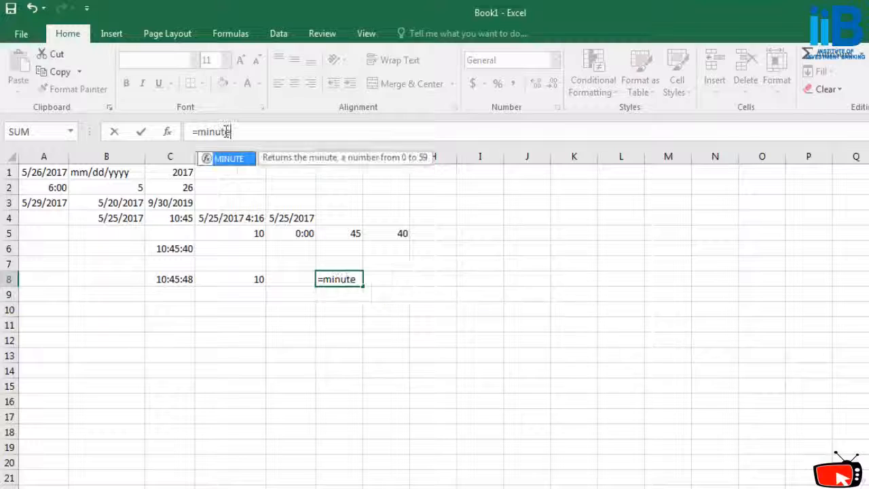
text((C8))
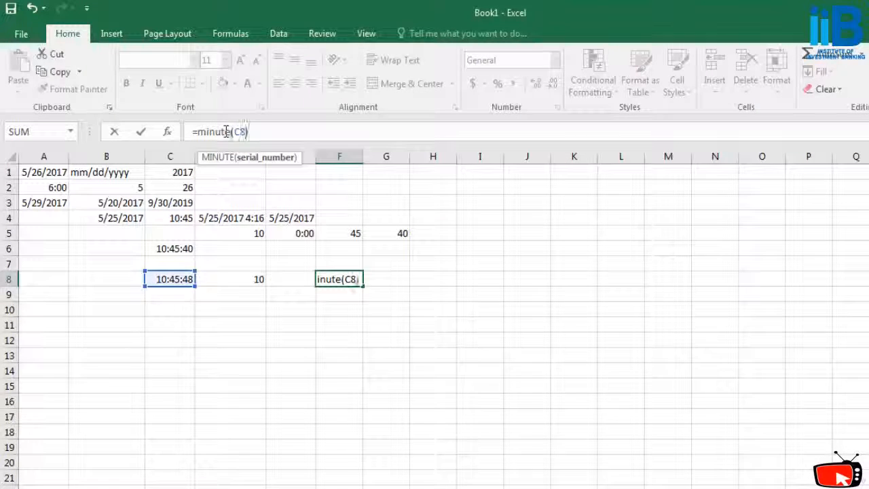
key(Return)
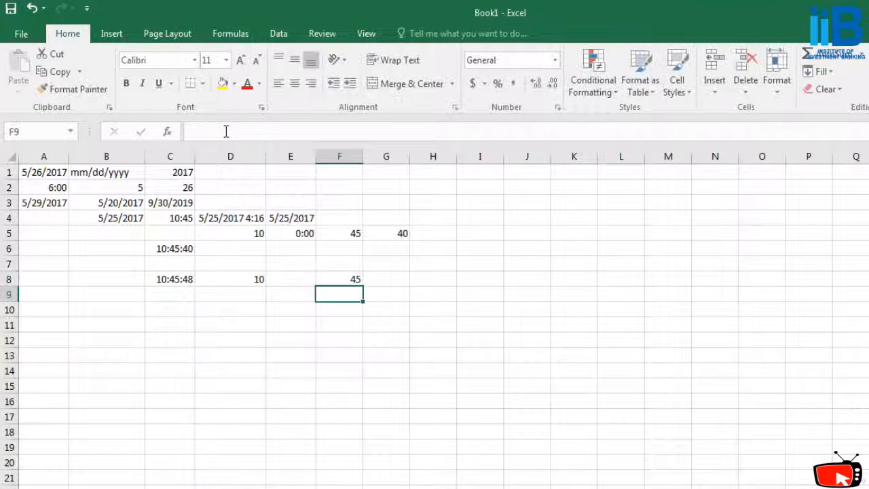
click(345, 280)
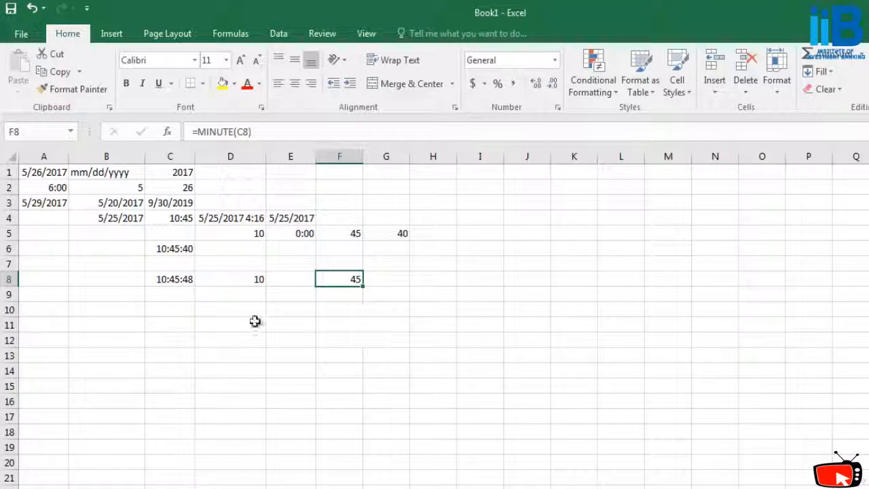
click(187, 279)
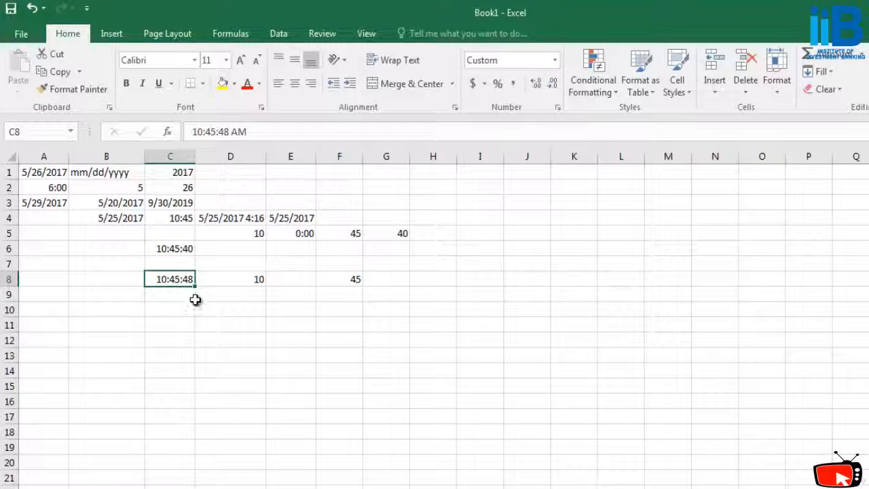
key(Right)
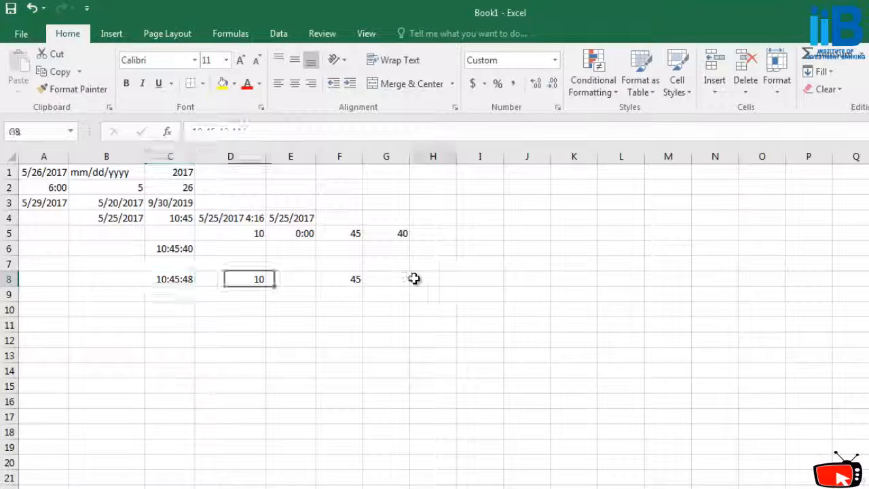
click(414, 279)
Step: Start a TIME formula in cell I8 with the hour argument Hour(C6)+1 and the minute argument MINUTE(C6)+10
click(468, 279)
text(=)
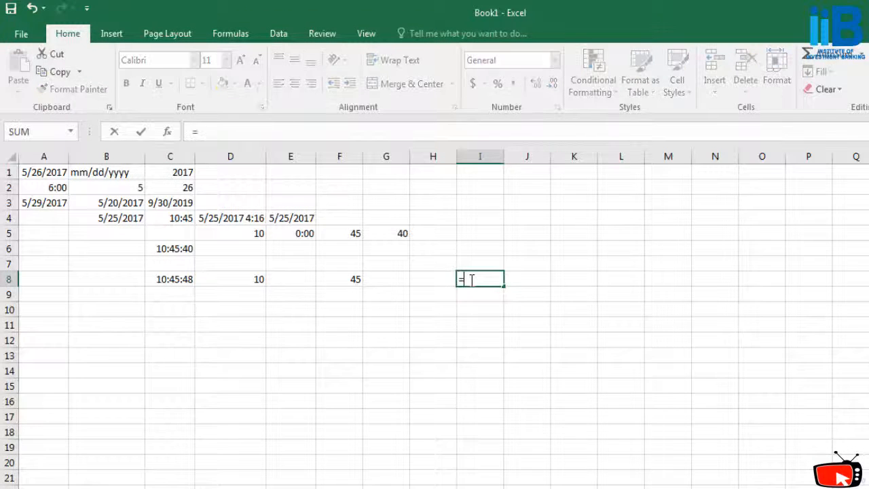
text(TIME)
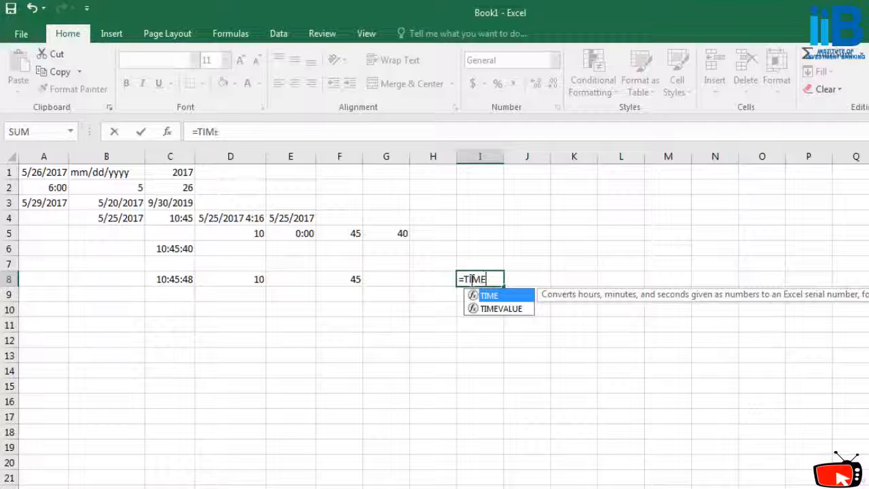
text(()
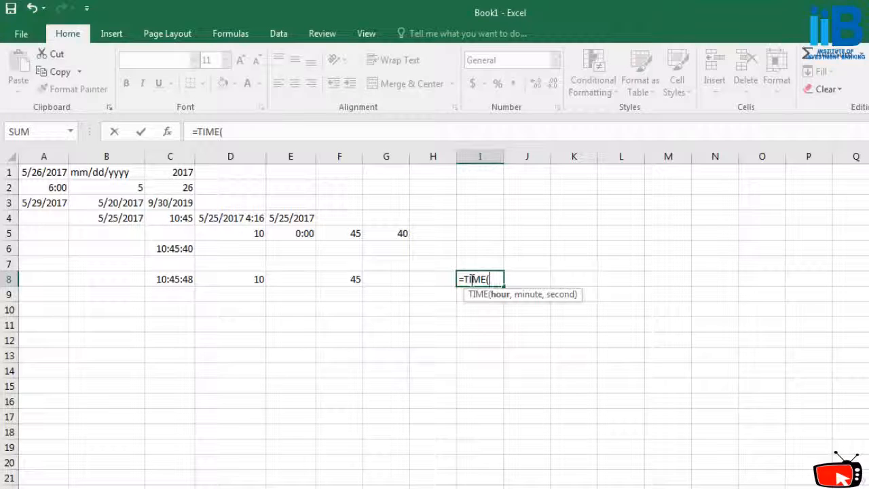
text(Ho)
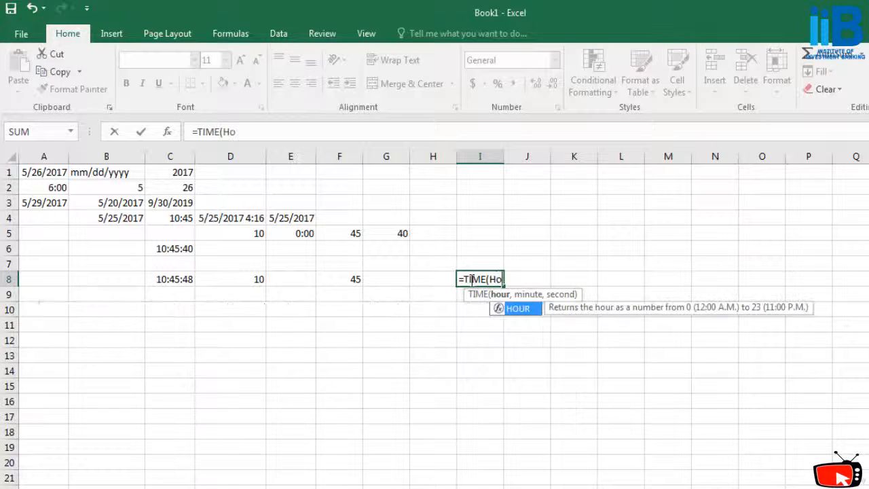
text(ur(C6)
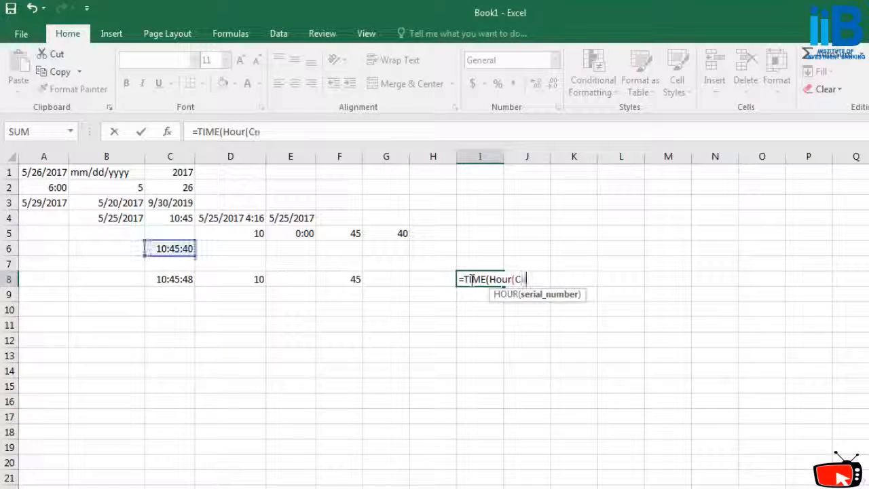
text()+)
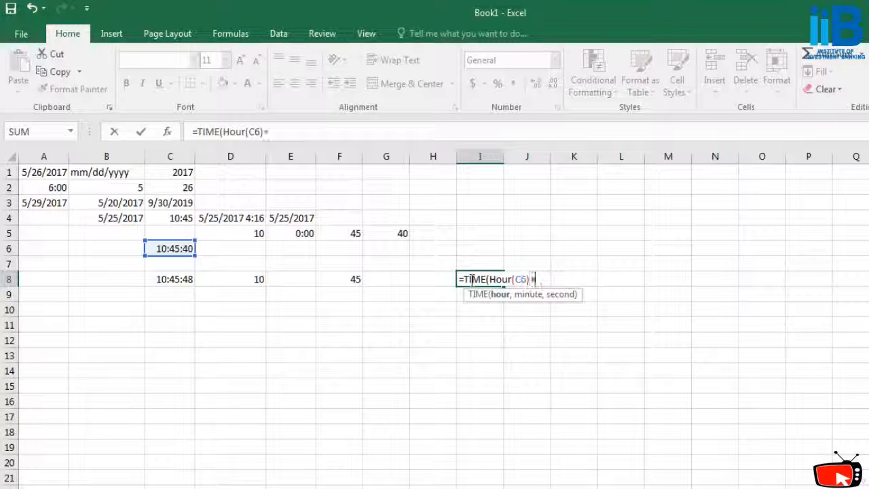
text(1,MINU)
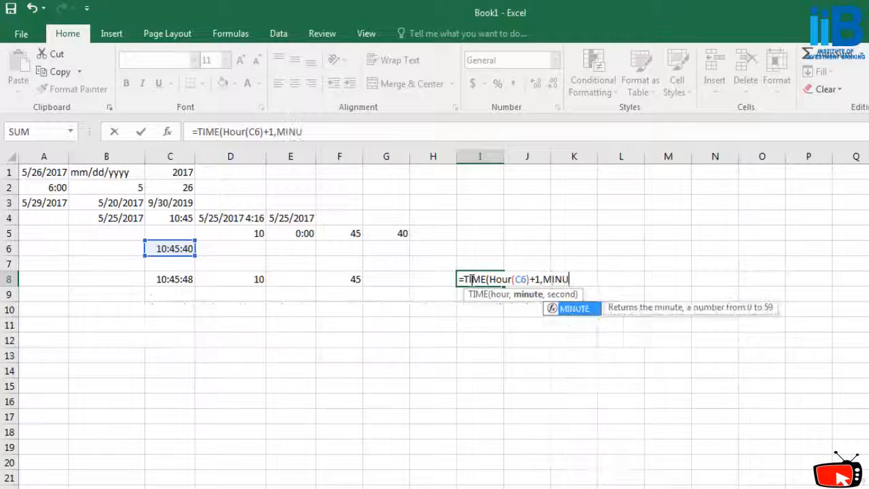
text(TE(C6)
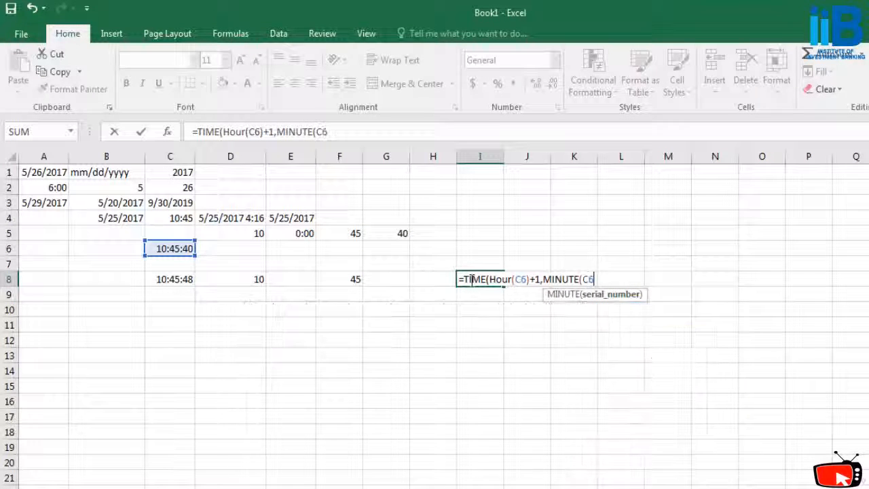
text())
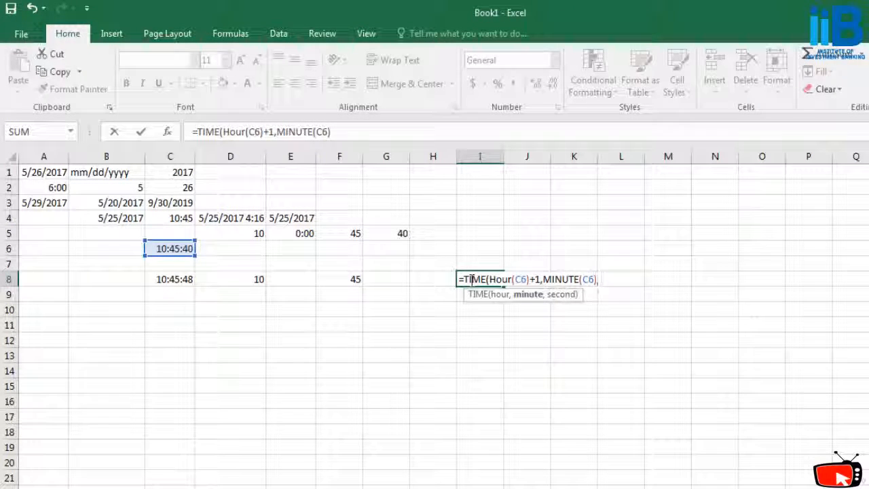
text(+10)
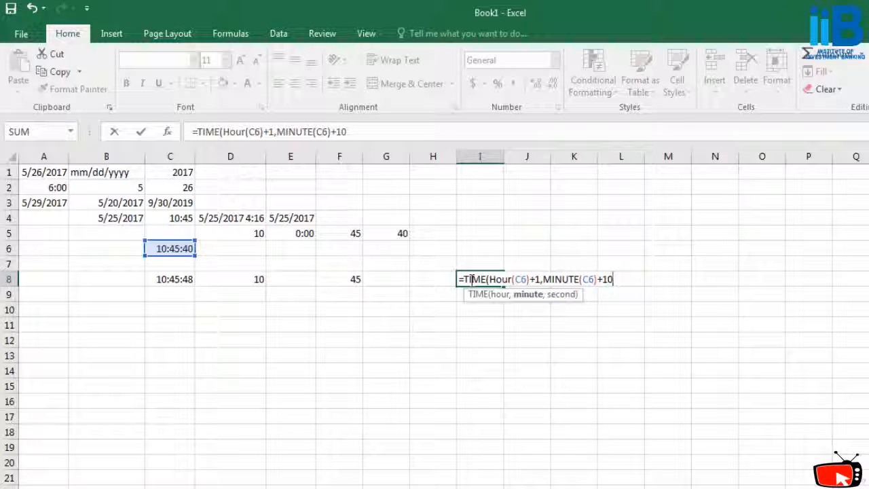
Step: Complete the TIME formula in I8 with the seconds argument SECOND(C8)+4 and enter it
text(H)
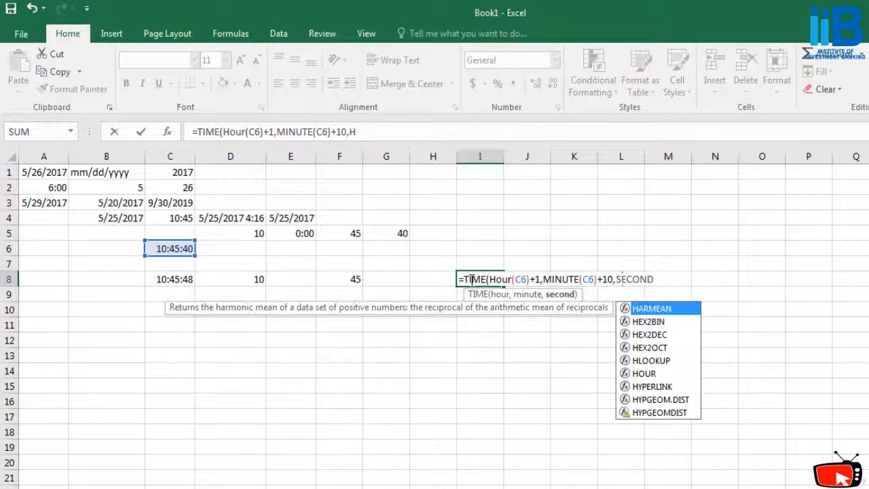
key(BackSpace)
text(Seconds(C6)
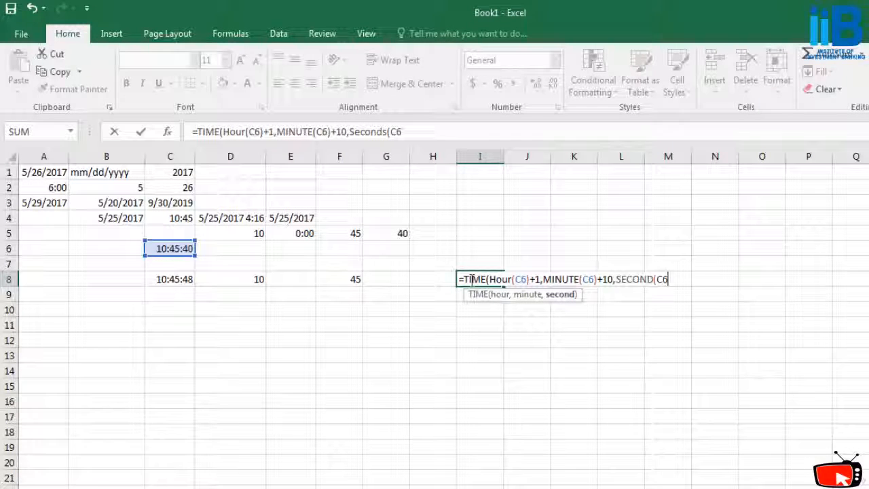
key(BackSpace)
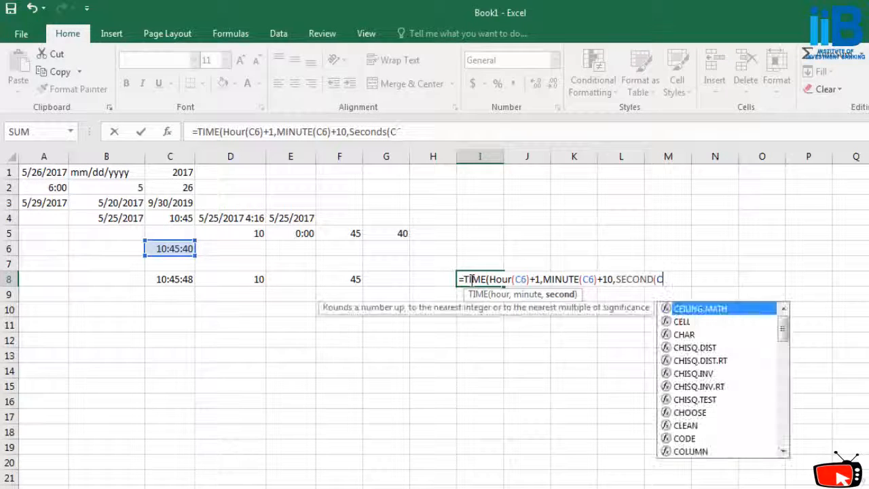
text(8))
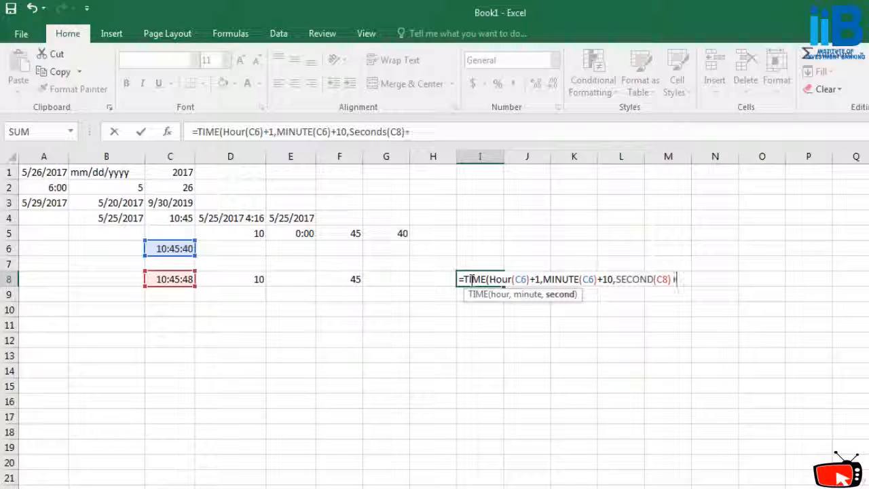
text(+4)
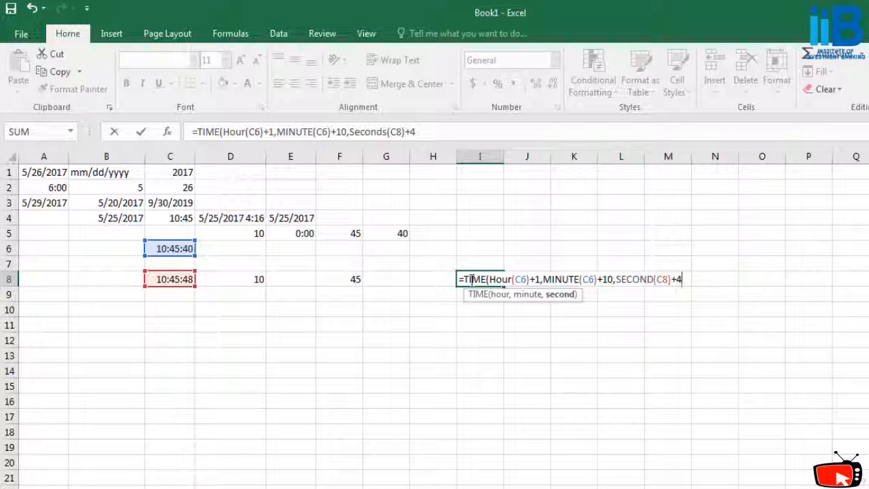
key(Return)
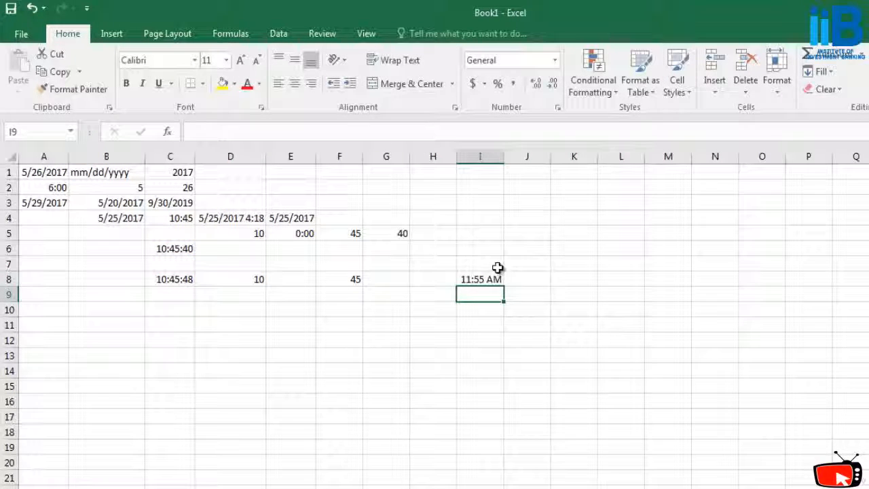
Step: Compare the shifted time in I8 and its TIME formula with the original time in C8
click(500, 280)
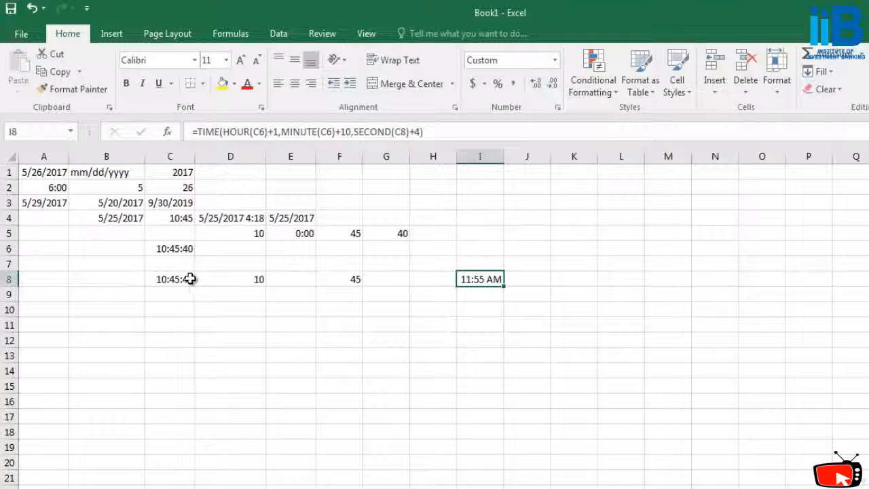
click(182, 281)
click(471, 279)
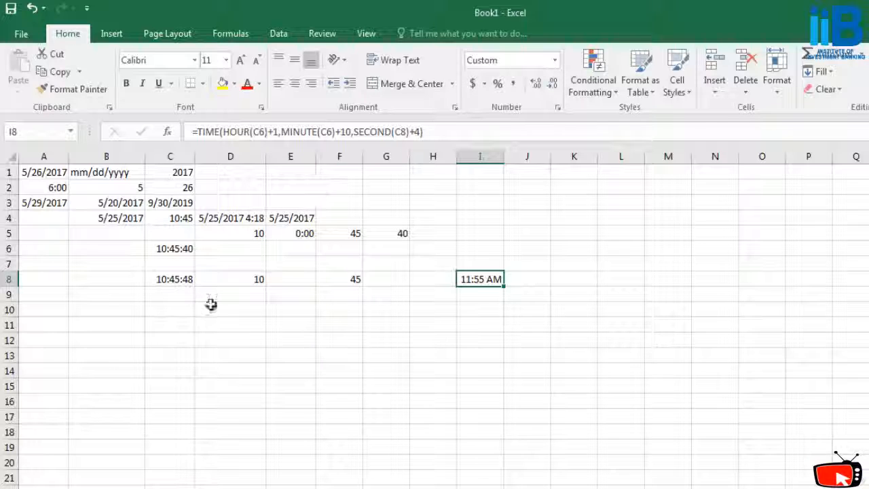
click(170, 289)
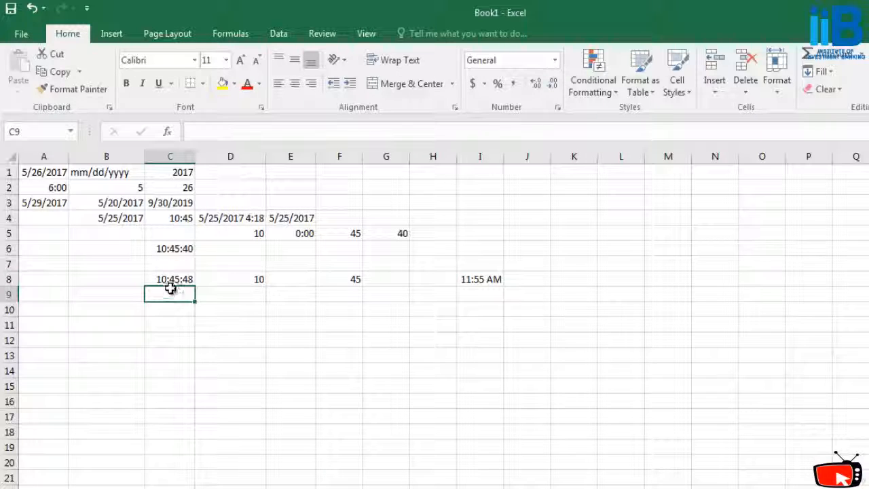
click(183, 277)
click(486, 275)
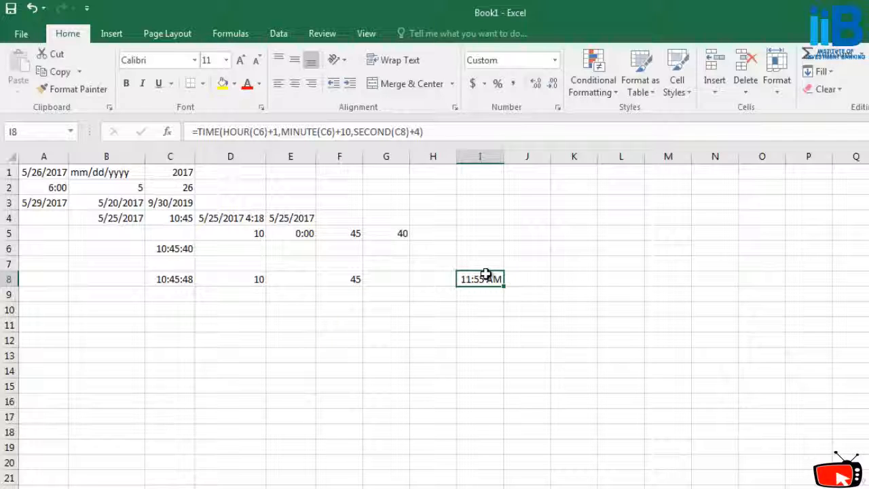
click(574, 248)
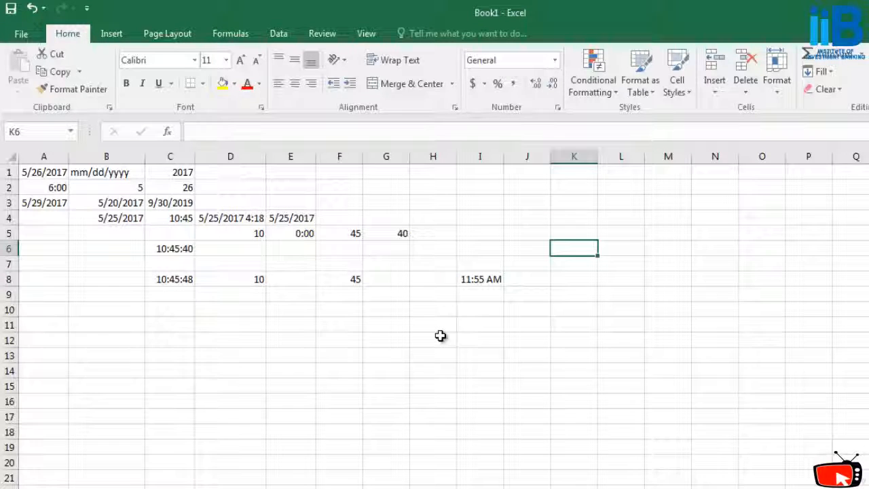
click(576, 360)
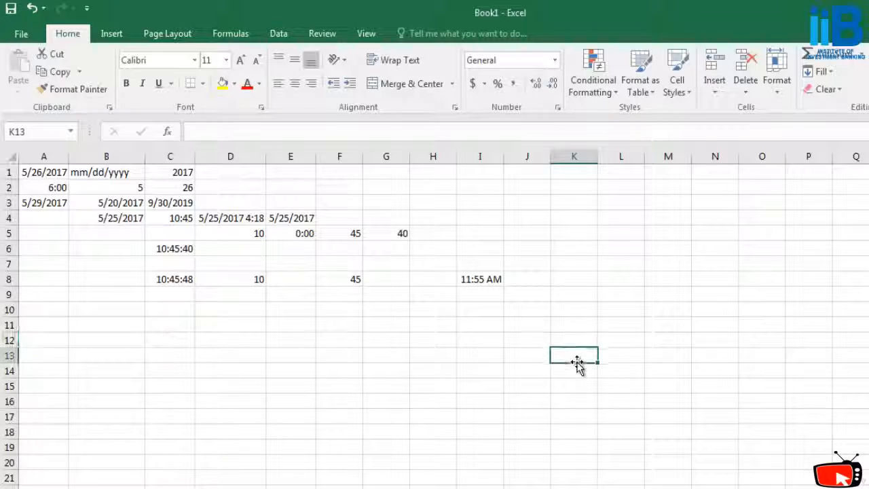
scroll(568, 355, down, 2)
scroll(509, 343, up, 2)
scroll(456, 329, down, 4)
scroll(458, 336, up, 4)
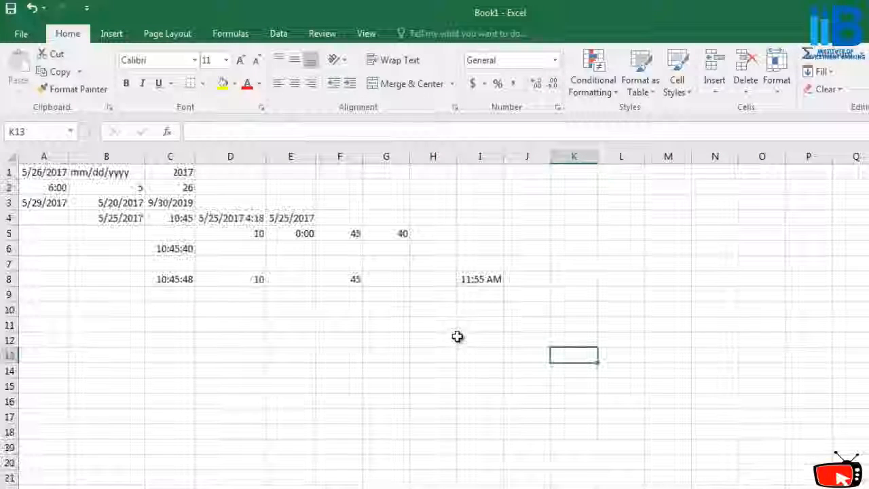
Step: Clear all the date and time examples in rows 1 through 8 of the worksheet
click(471, 277)
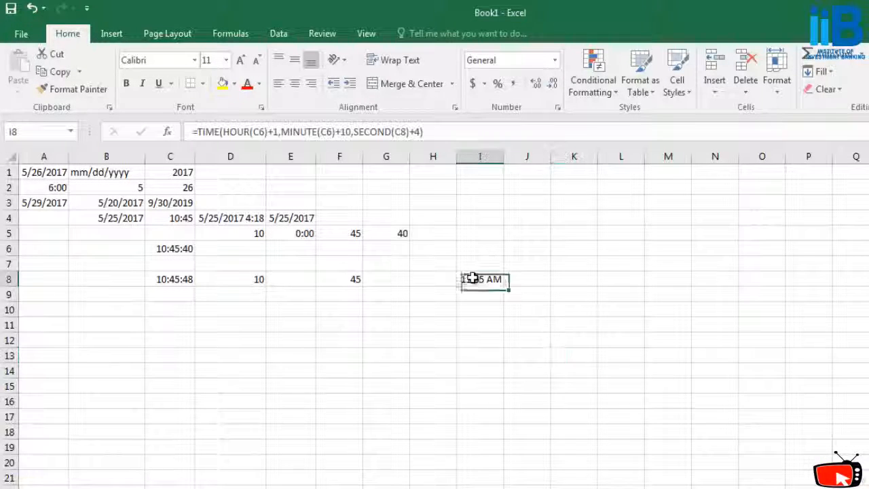
drag(479, 325, 16, 170)
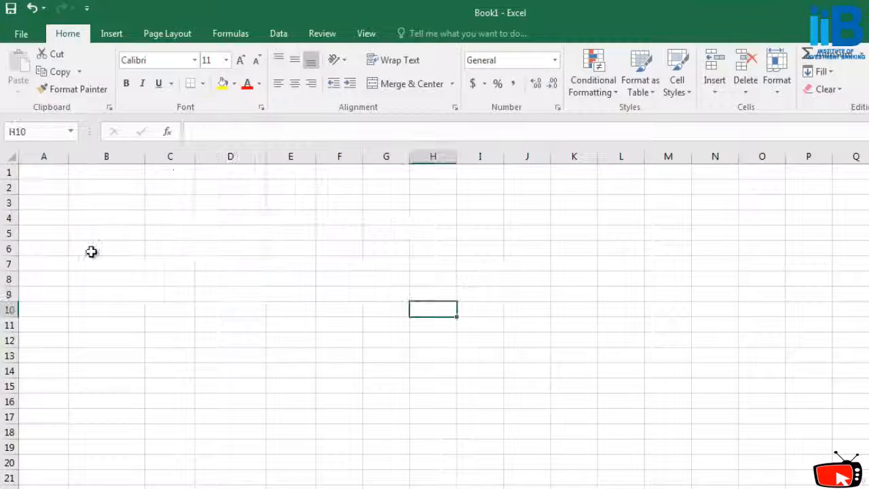
click(335, 292)
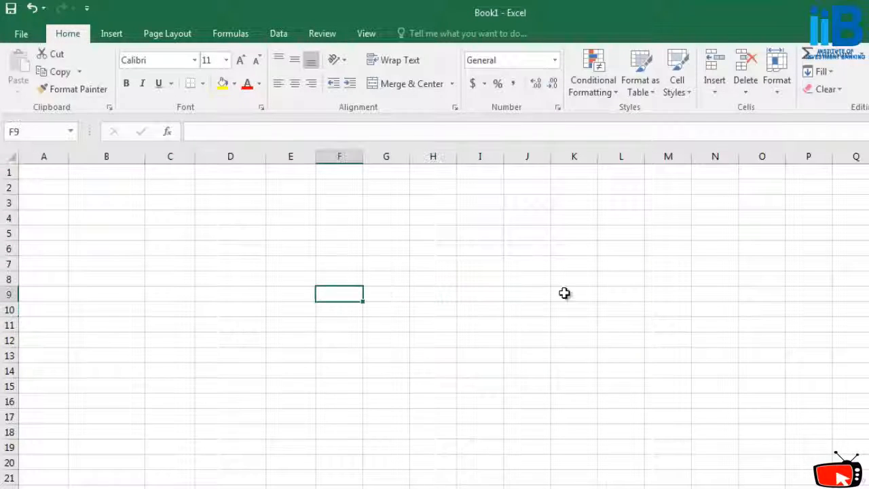
click(584, 249)
click(124, 305)
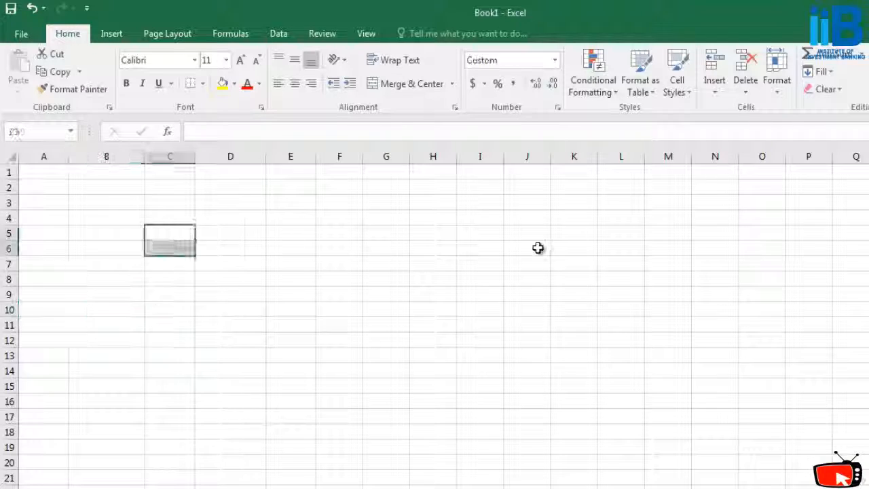
click(536, 234)
click(293, 226)
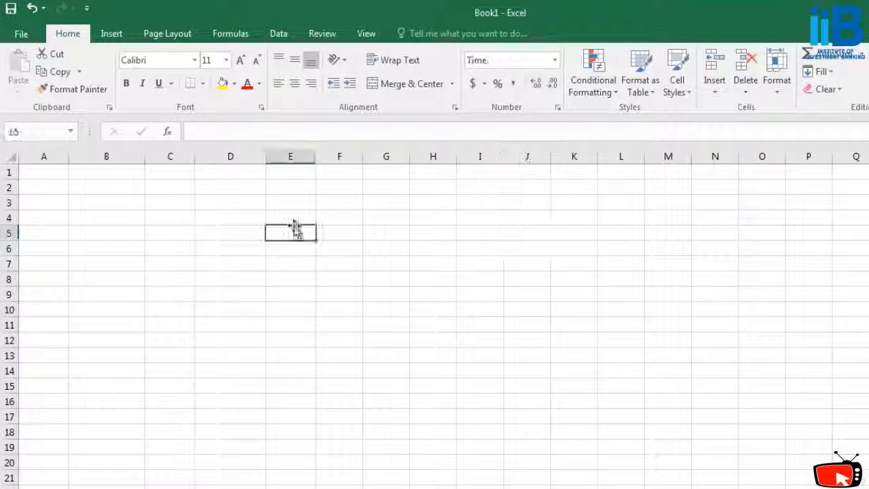